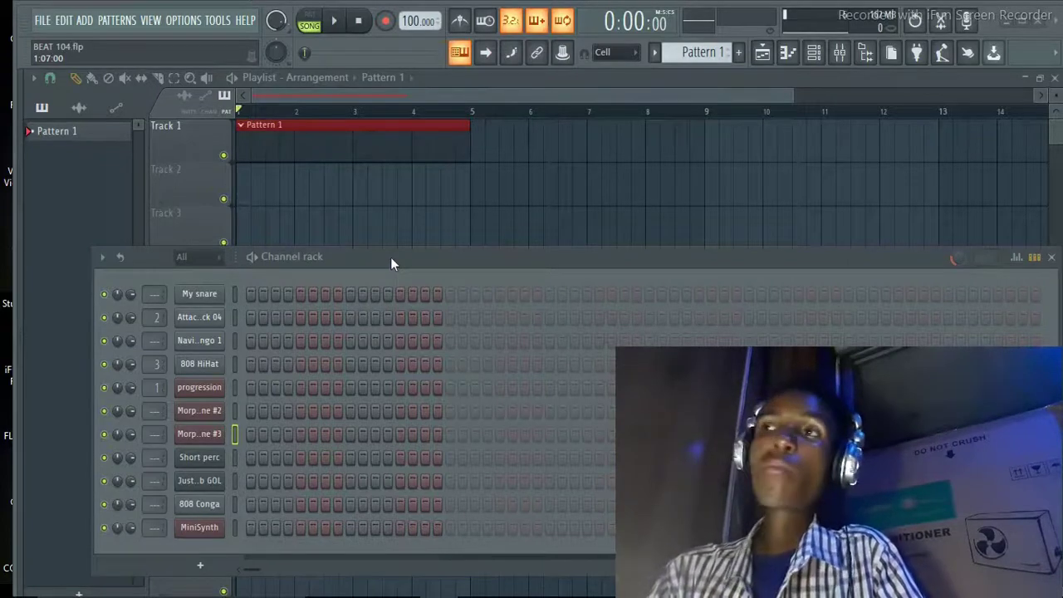
# Open the piano roll of the progression channel and move the channel rack clear of the note grid.
pyautogui.moveTo(391, 258); pyautogui.dragTo(404, 210)
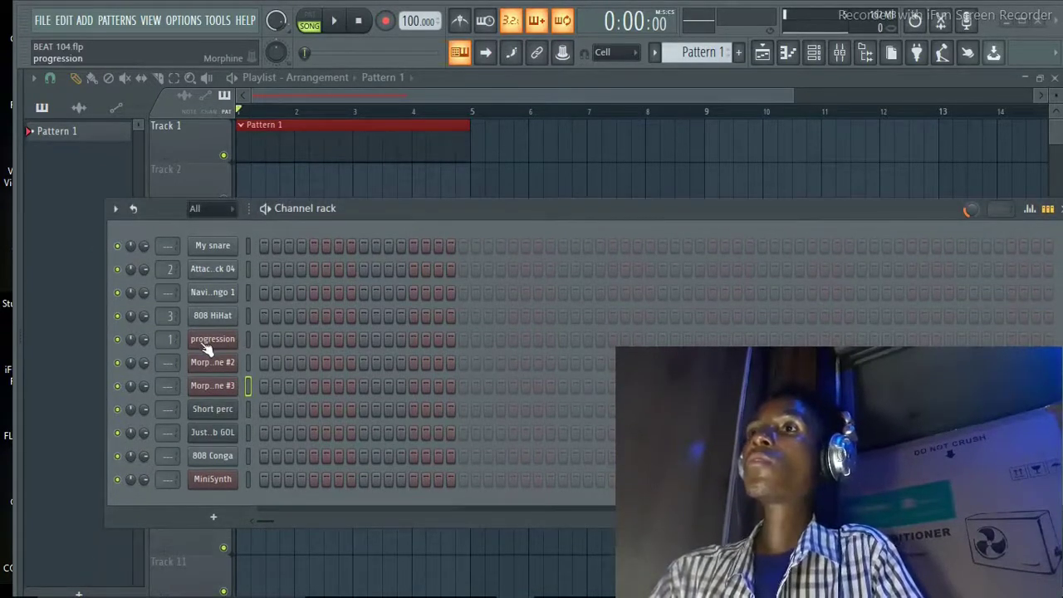
pyautogui.rightClick(203, 343)
pyautogui.click(260, 339)
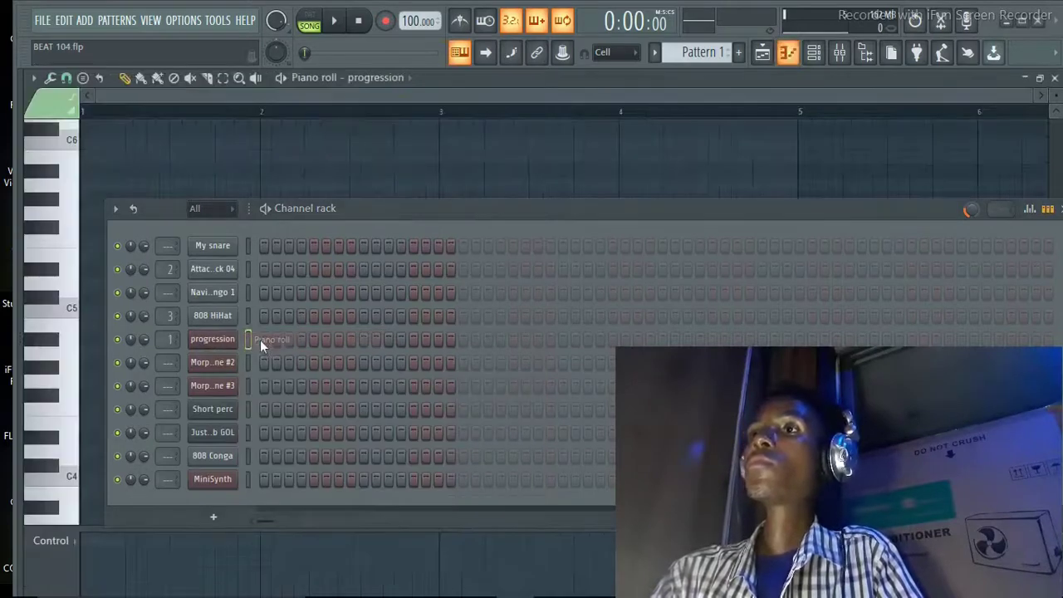
pyautogui.moveTo(419, 212); pyautogui.dragTo(352, 450)
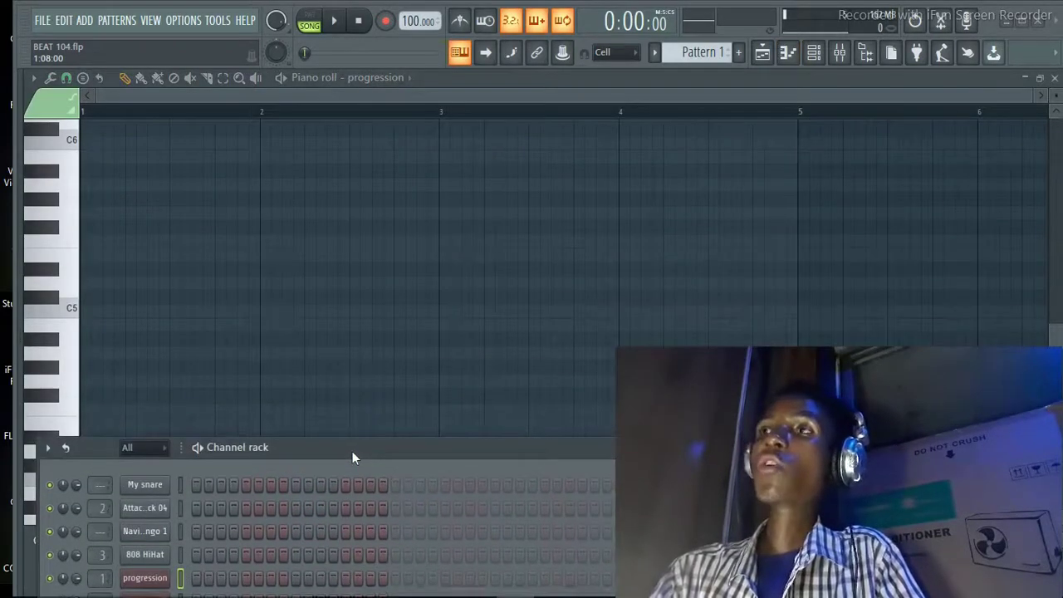
pyautogui.click(1020, 21)
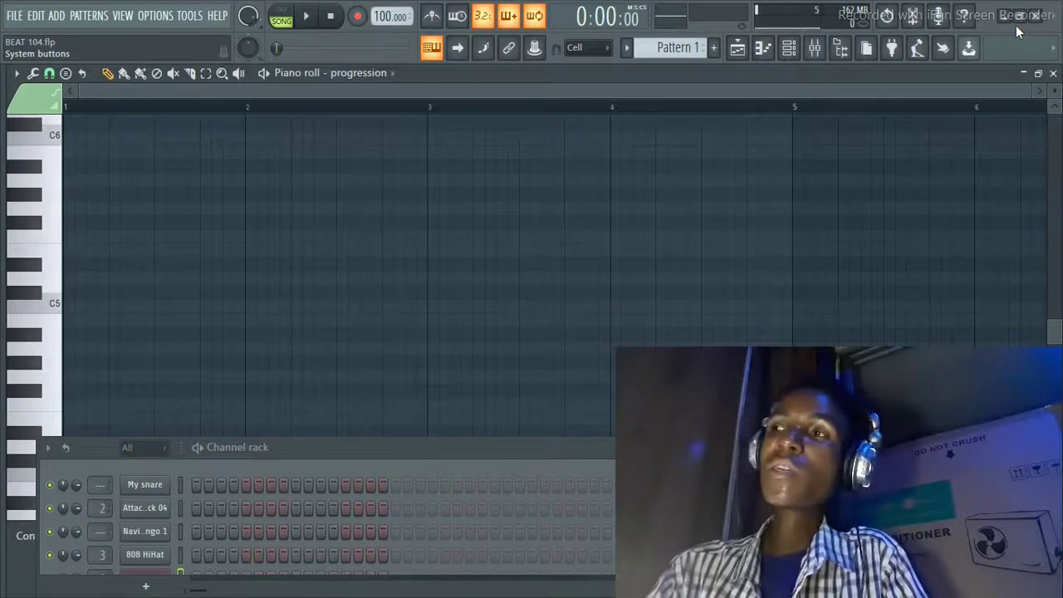
pyautogui.moveTo(429, 445); pyautogui.dragTo(450, 513)
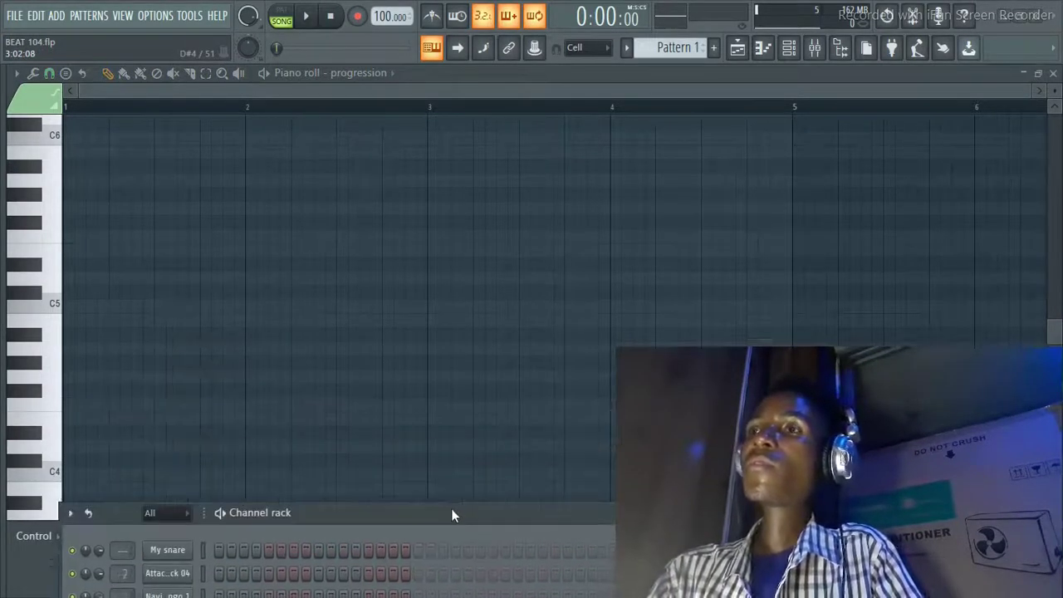
# Place half-bar C5, F5 and A5 notes stacked as a chord at the start of bar 1.
pyautogui.click(59, 309)
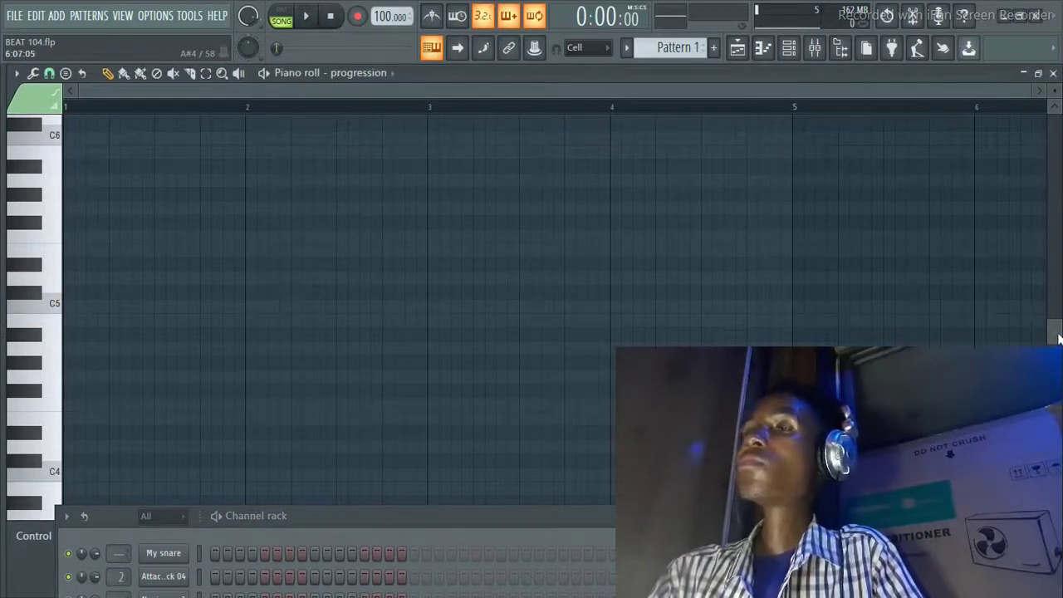
pyautogui.moveTo(1058, 336); pyautogui.dragTo(1056, 322)
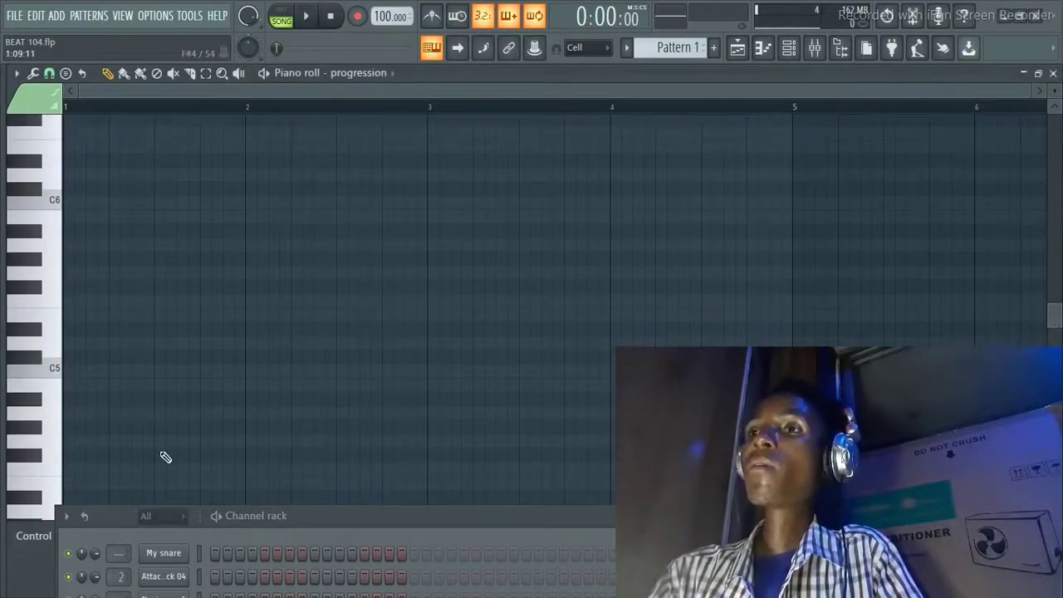
pyautogui.click(75, 371)
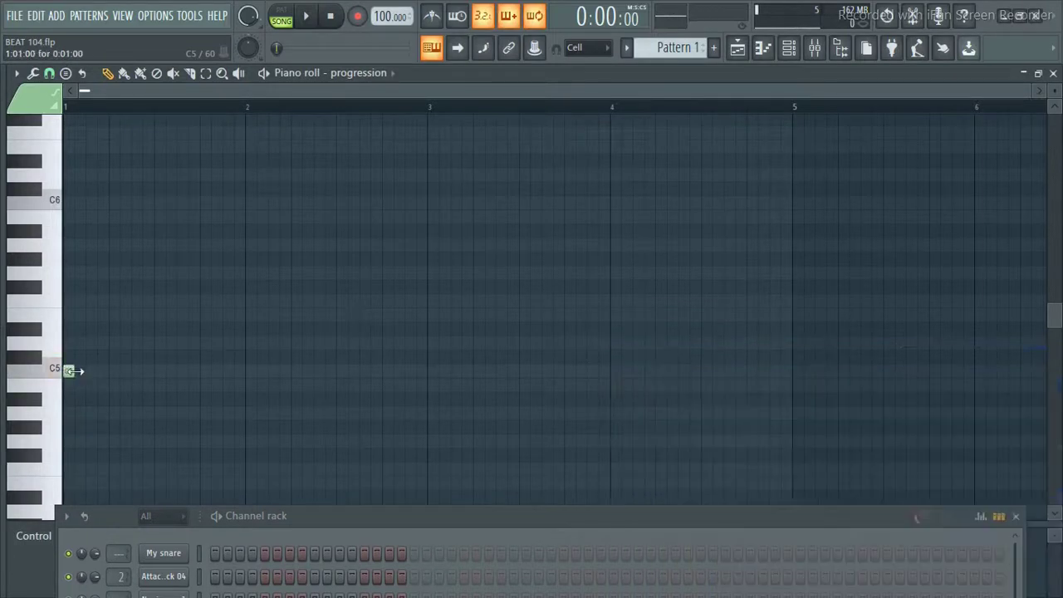
pyautogui.click(71, 302)
pyautogui.click(69, 246)
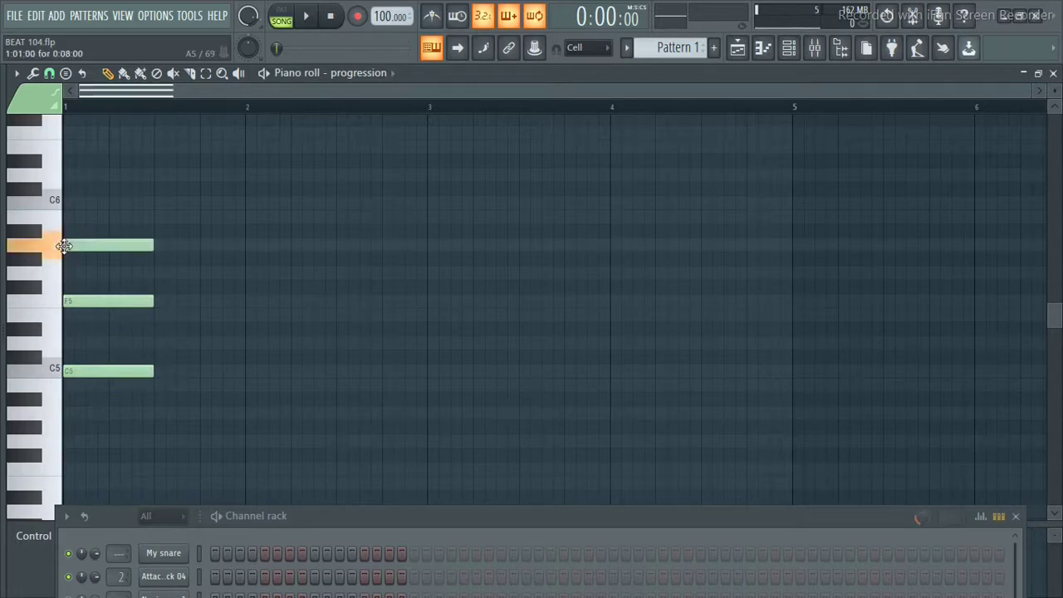
# Add a half-bar C5, F5, A5 chord in the second half of bar 1 and raise the first chord's upper notes to G5 and B5.
pyautogui.click(161, 372)
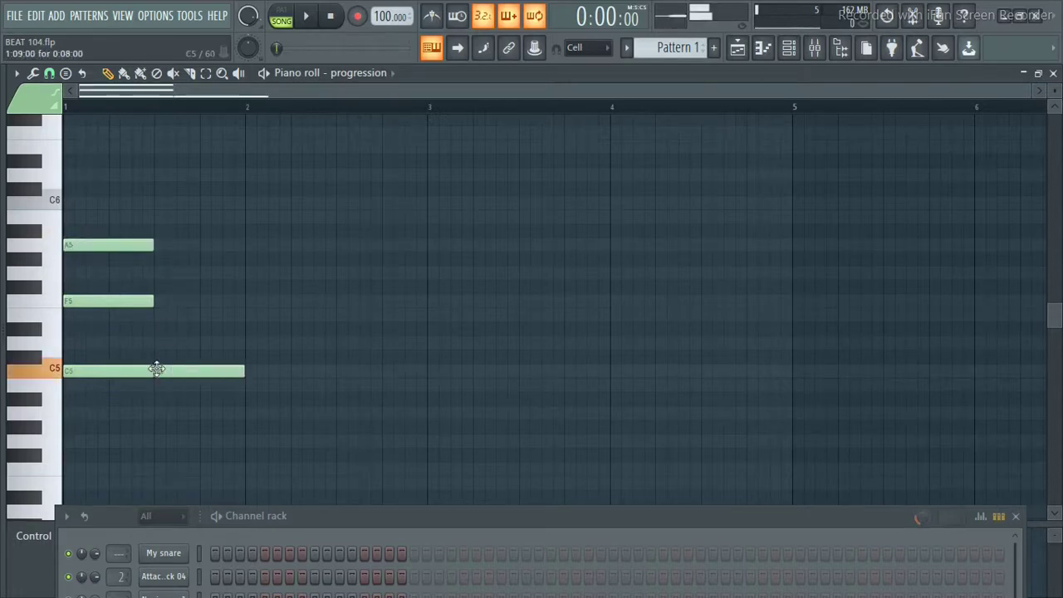
pyautogui.click(156, 301)
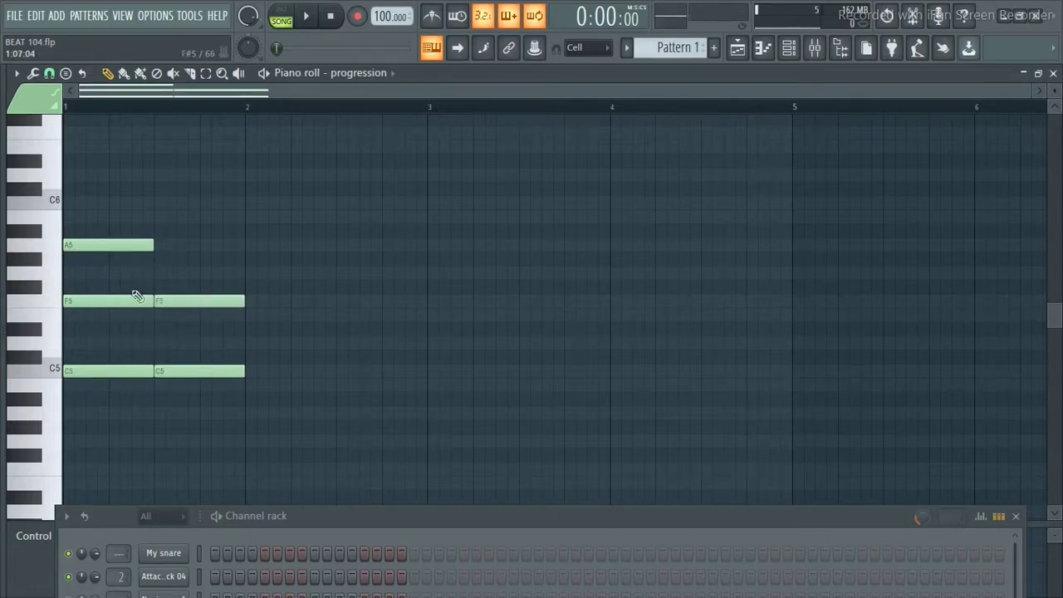
pyautogui.moveTo(121, 301); pyautogui.dragTo(114, 216)
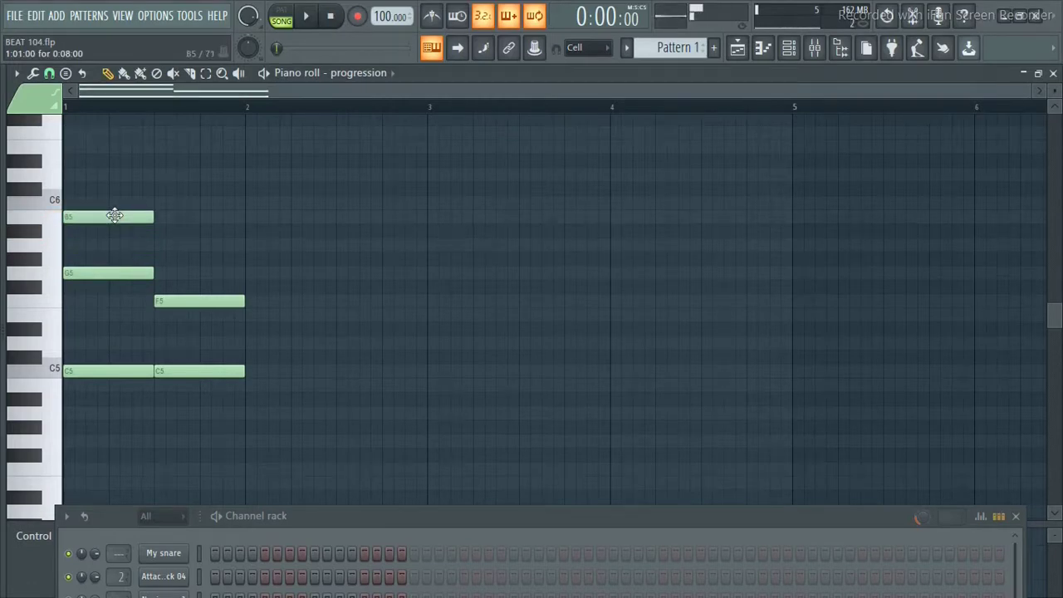
pyautogui.click(155, 243)
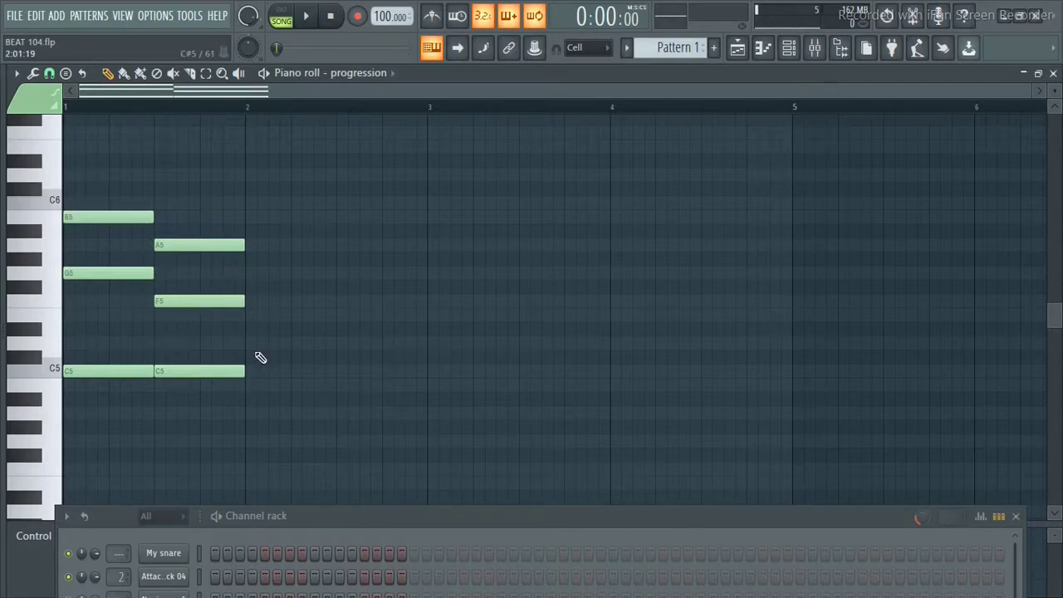
# Audition the two chords and lower the first chord's upper notes to F5 and A5.
pyautogui.press('space')
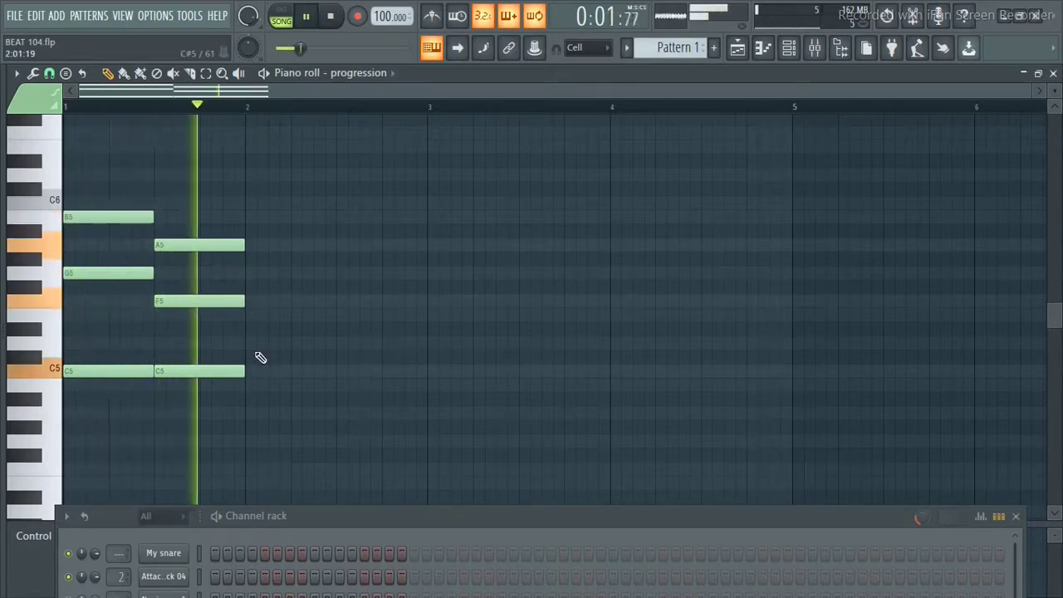
pyautogui.press('space')
pyautogui.moveTo(71, 275); pyautogui.dragTo(73, 302)
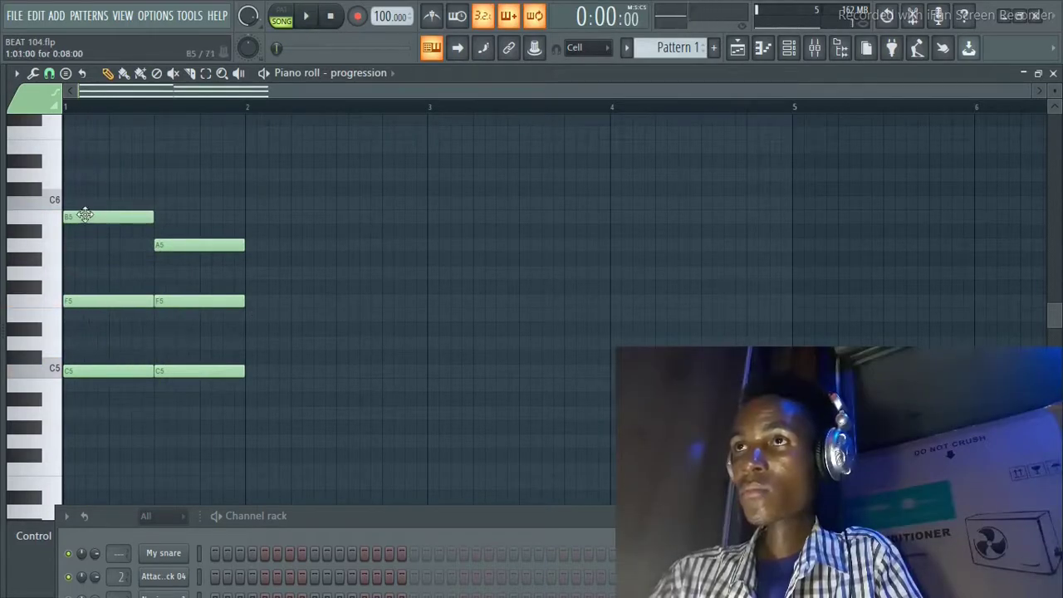
pyautogui.moveTo(84, 215); pyautogui.dragTo(78, 242)
# Lower the upper notes of the second chord in bar 1 to E5 and G5.
pyautogui.click(195, 302)
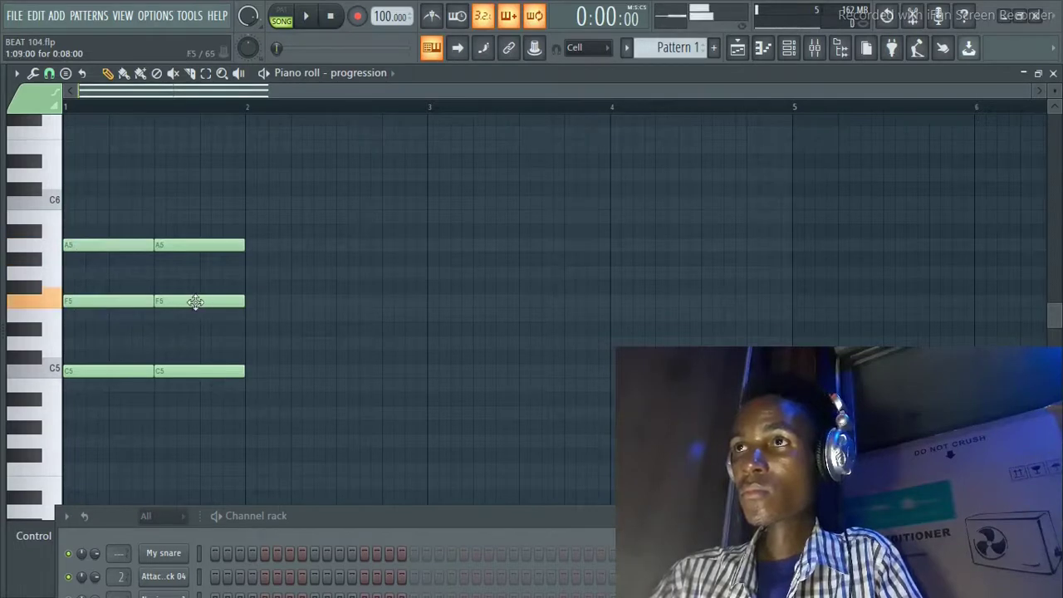
pyautogui.moveTo(195, 301); pyautogui.dragTo(194, 315)
pyautogui.moveTo(193, 245); pyautogui.dragTo(195, 274)
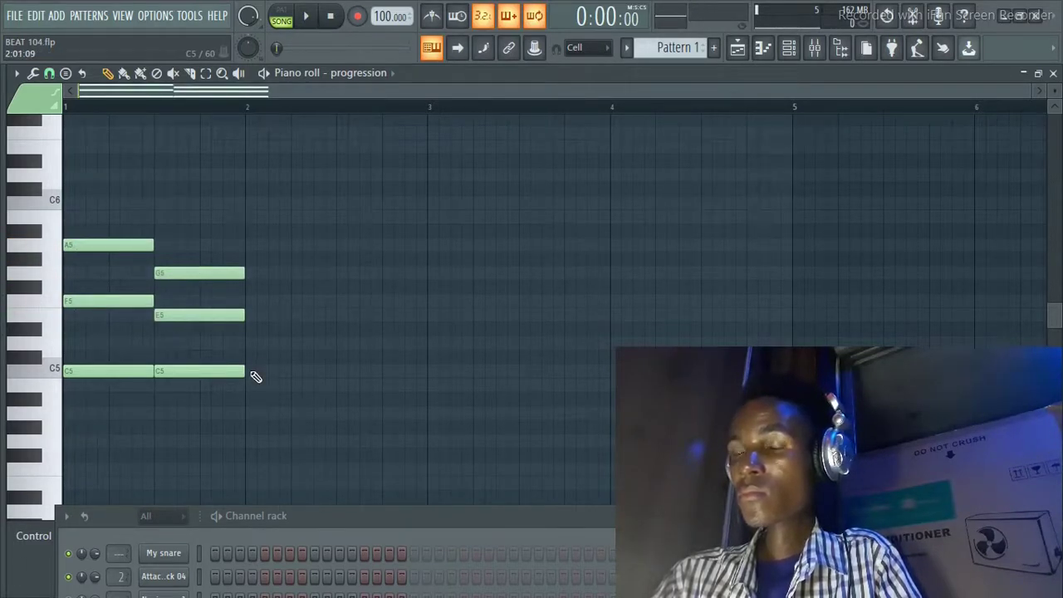
# Play back the chord progression from the start to check how it sounds.
pyautogui.press('space')
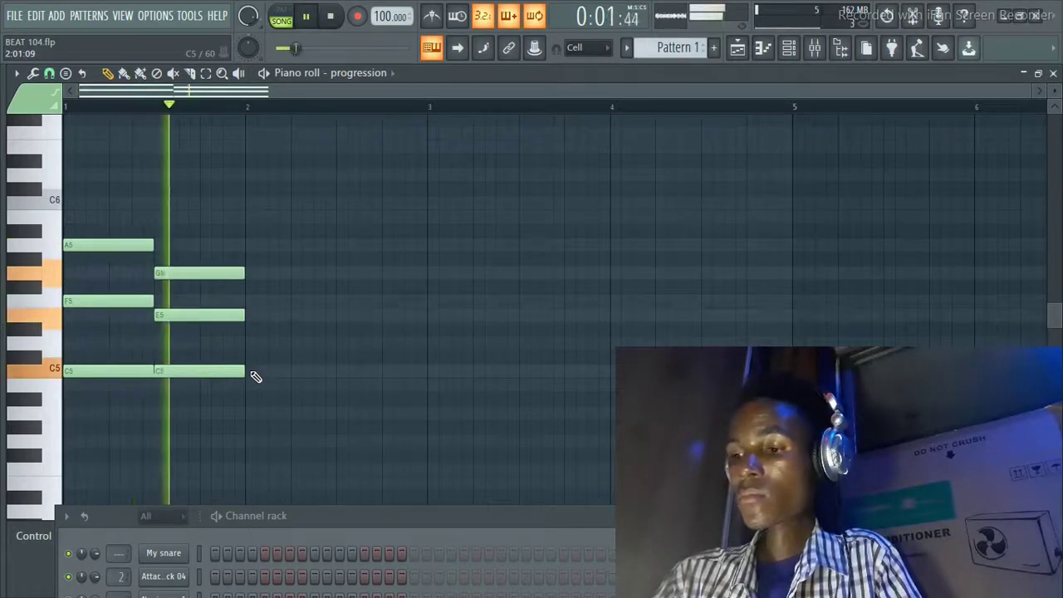
pyautogui.press('space')
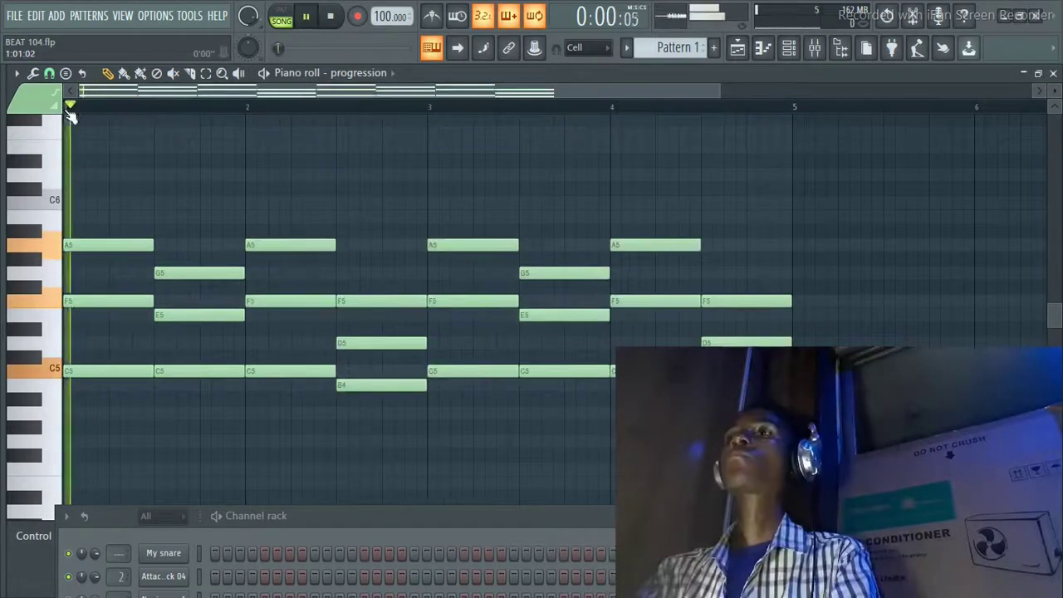
pyautogui.press('space')
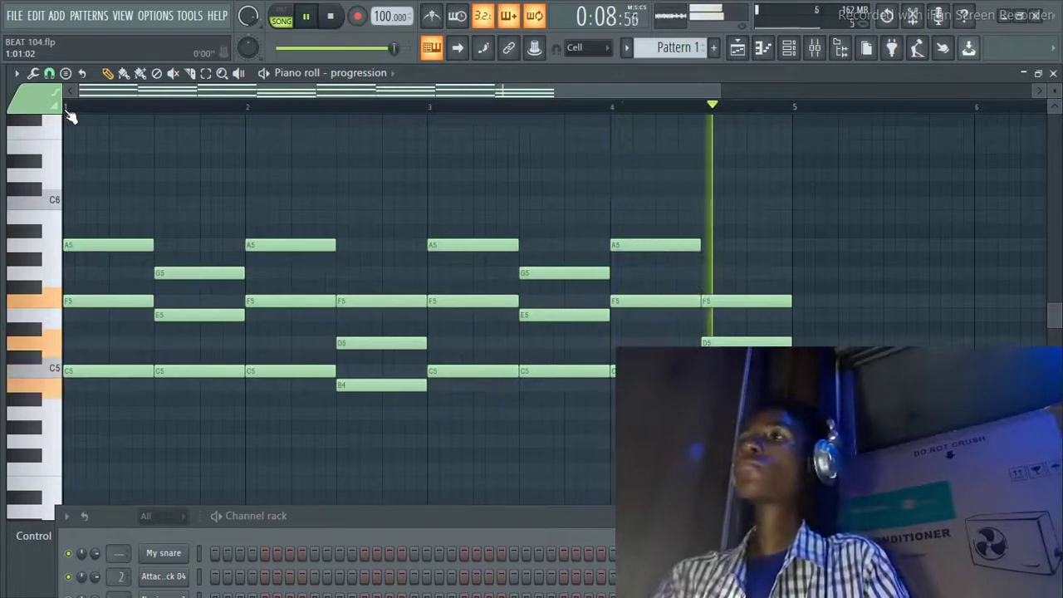
pyautogui.press('space')
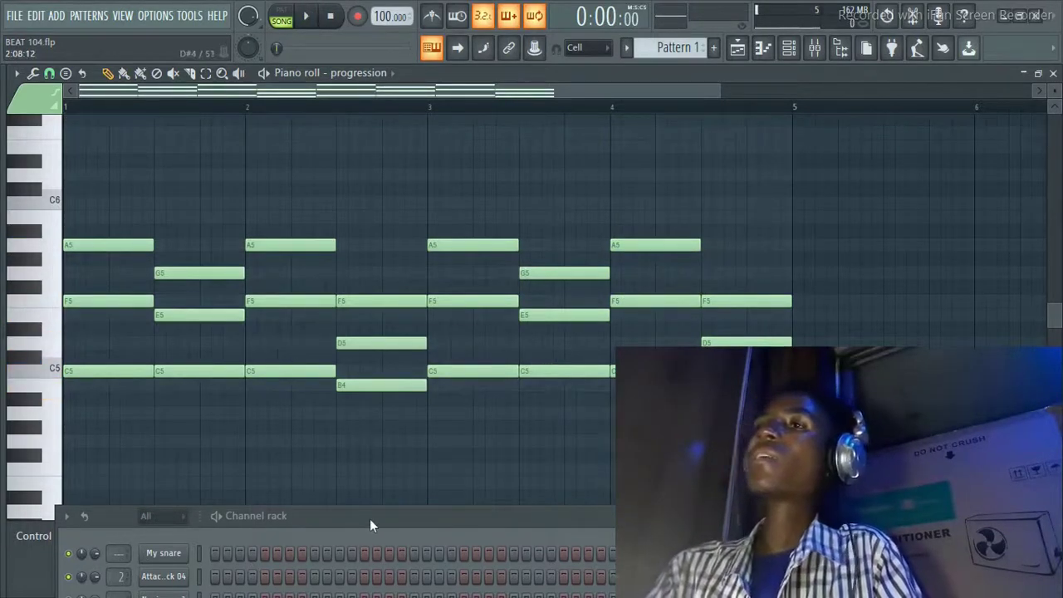
# Open the piano roll of the Just the Sub GOL channel and place a one-step C5 note at the middle of bar 1.
pyautogui.moveTo(369, 518); pyautogui.dragTo(347, 218)
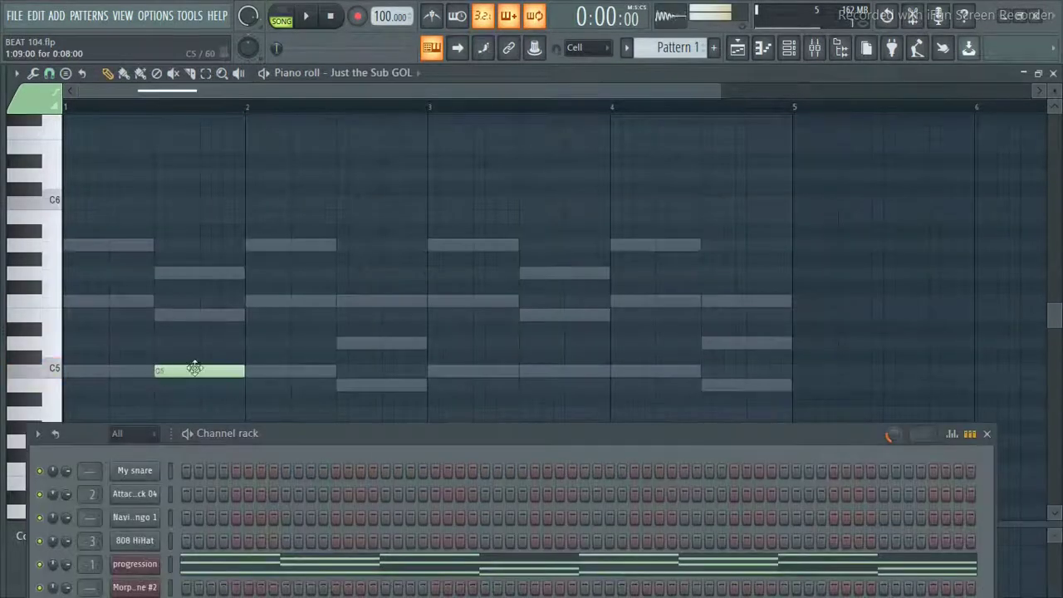
pyautogui.moveTo(243, 371); pyautogui.dragTo(176, 379)
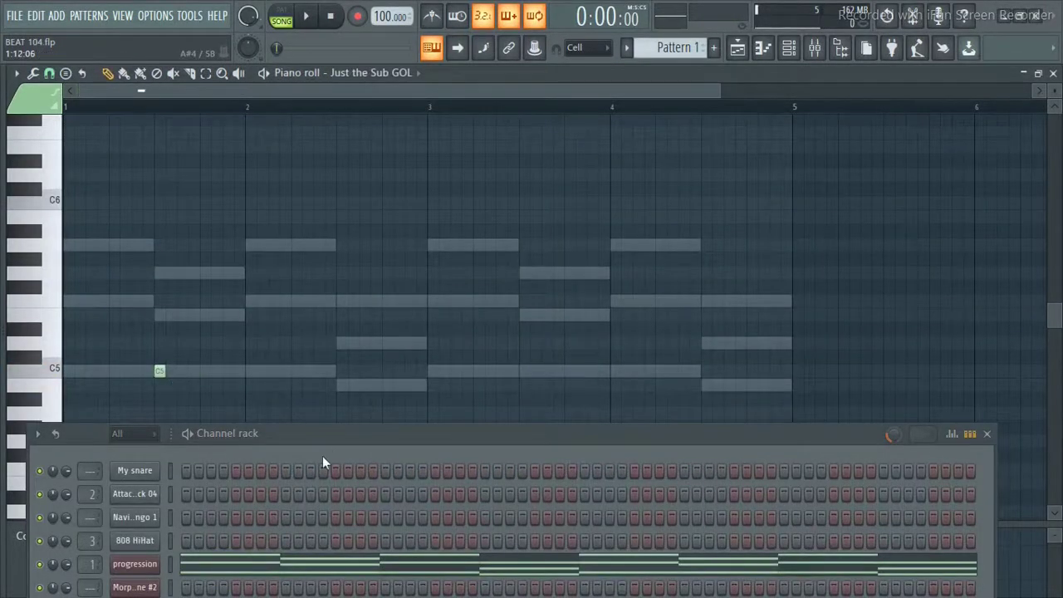
# View the instrument settings of the Just the Sub GOL channel and close them again.
pyautogui.moveTo(362, 432); pyautogui.dragTo(509, 221)
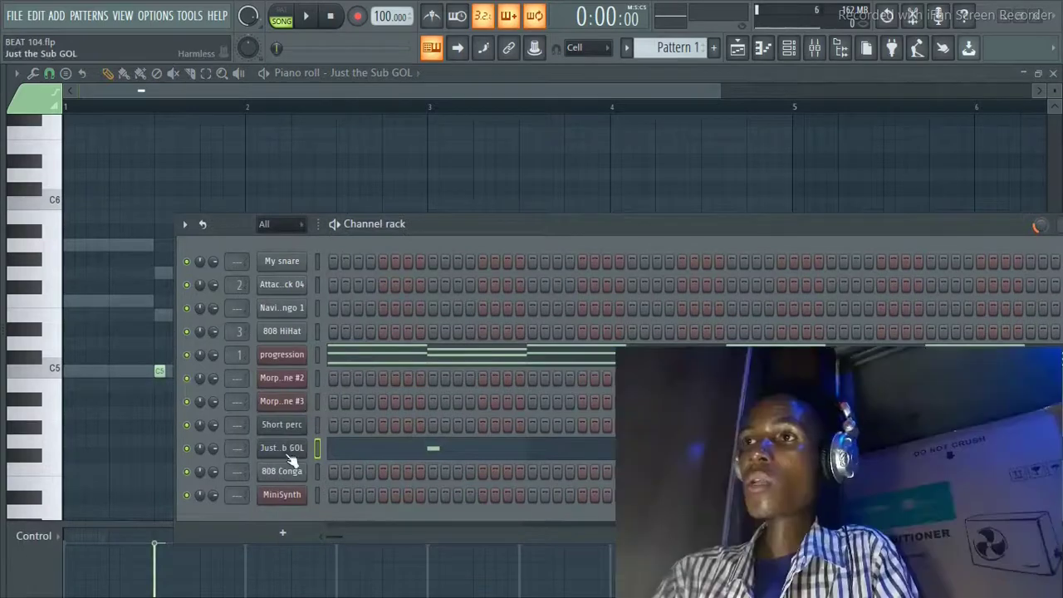
pyautogui.click(285, 451)
pyautogui.moveTo(412, 226); pyautogui.dragTo(369, 362)
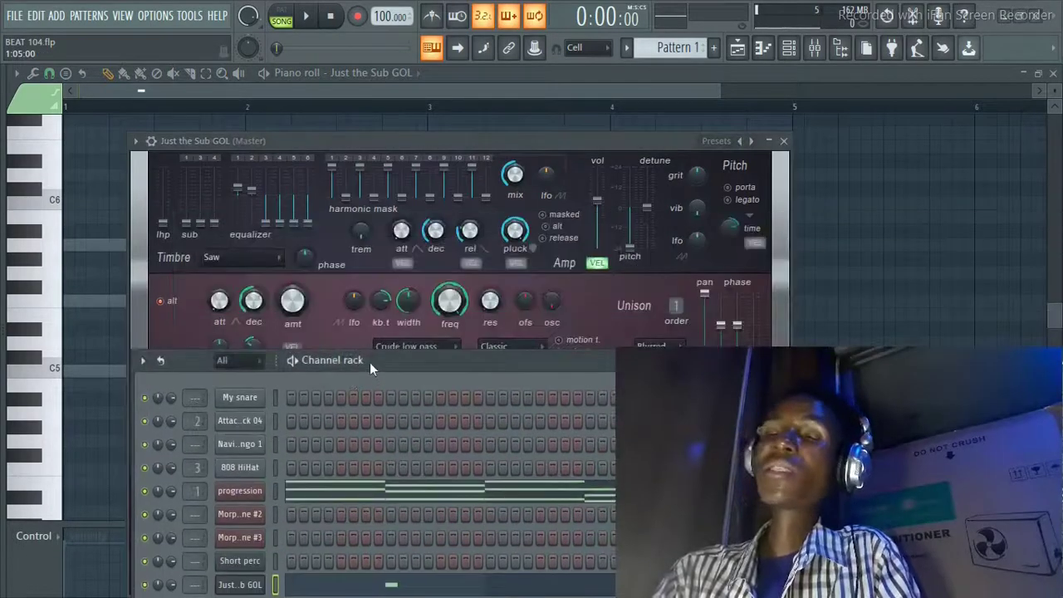
pyautogui.click(784, 147)
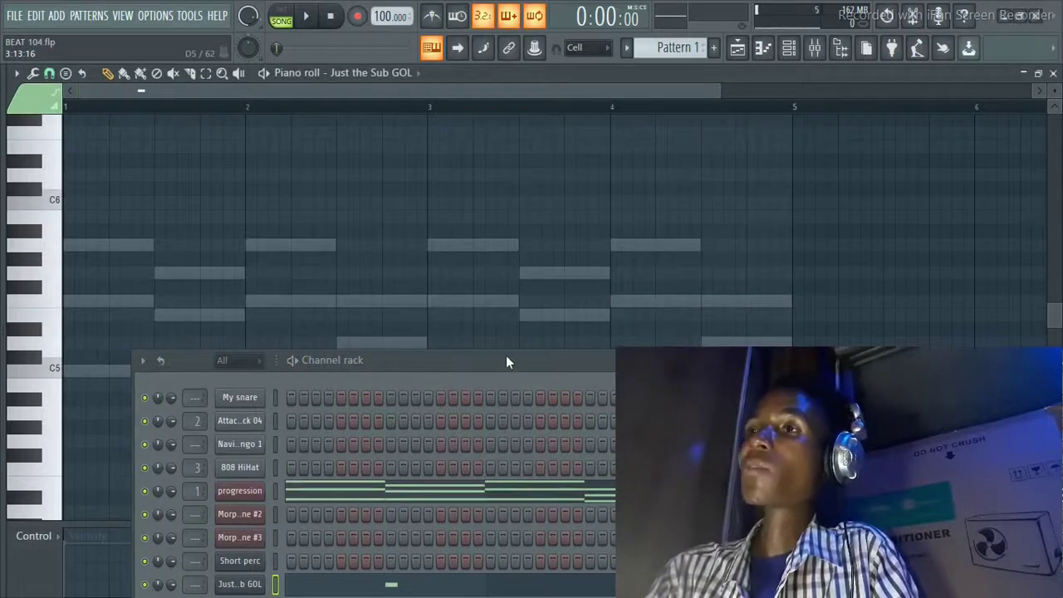
# Add another short C5 and a quarter-bar G5 bass note in the second half of bar 1, and play them back.
pyautogui.moveTo(506, 357); pyautogui.dragTo(402, 421)
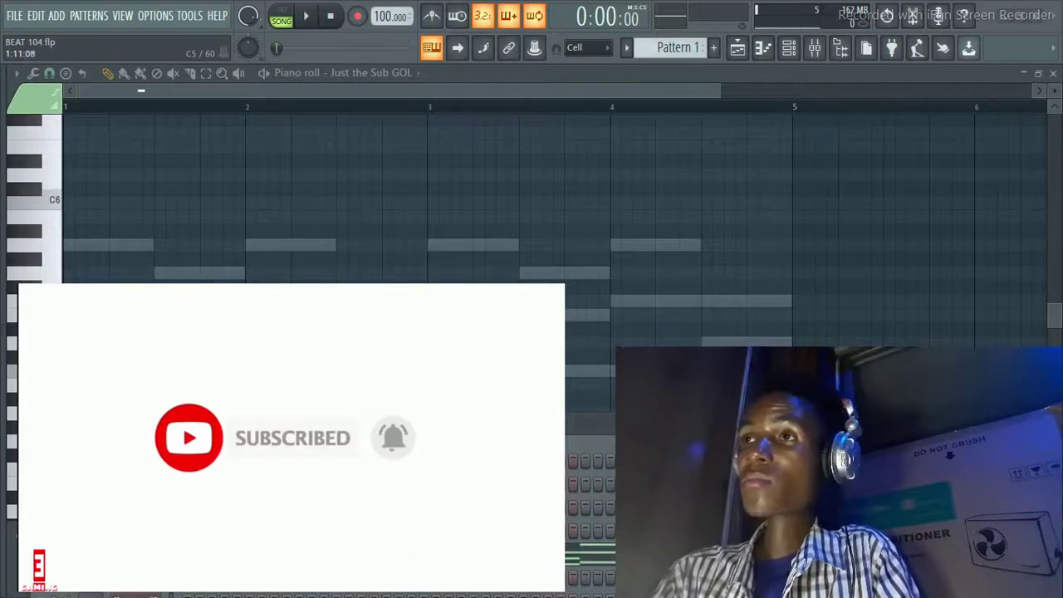
pyautogui.click(206, 274)
pyautogui.moveTo(217, 272); pyautogui.dragTo(257, 262)
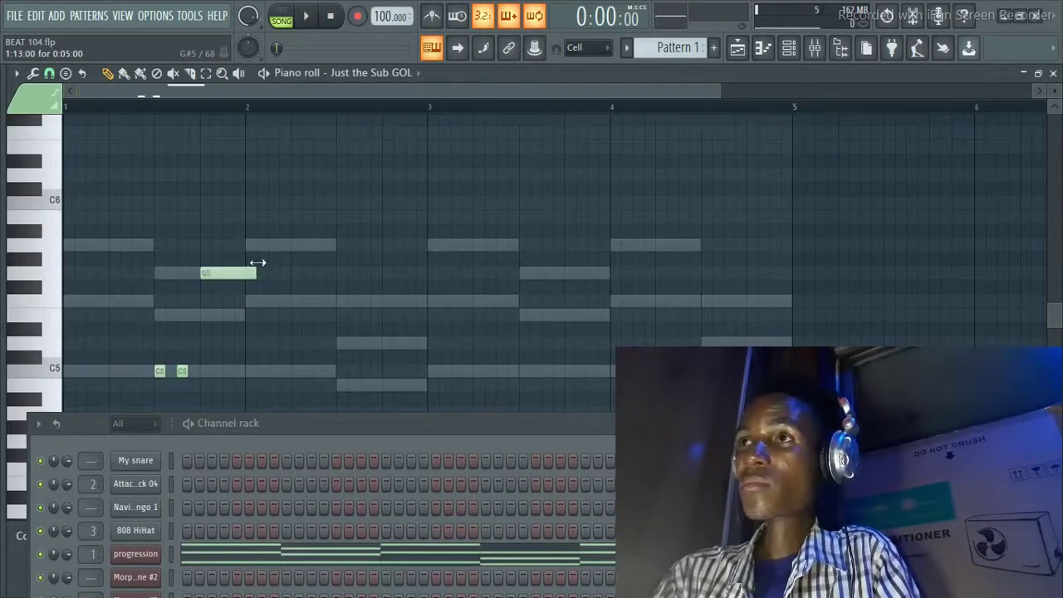
pyautogui.press('space')
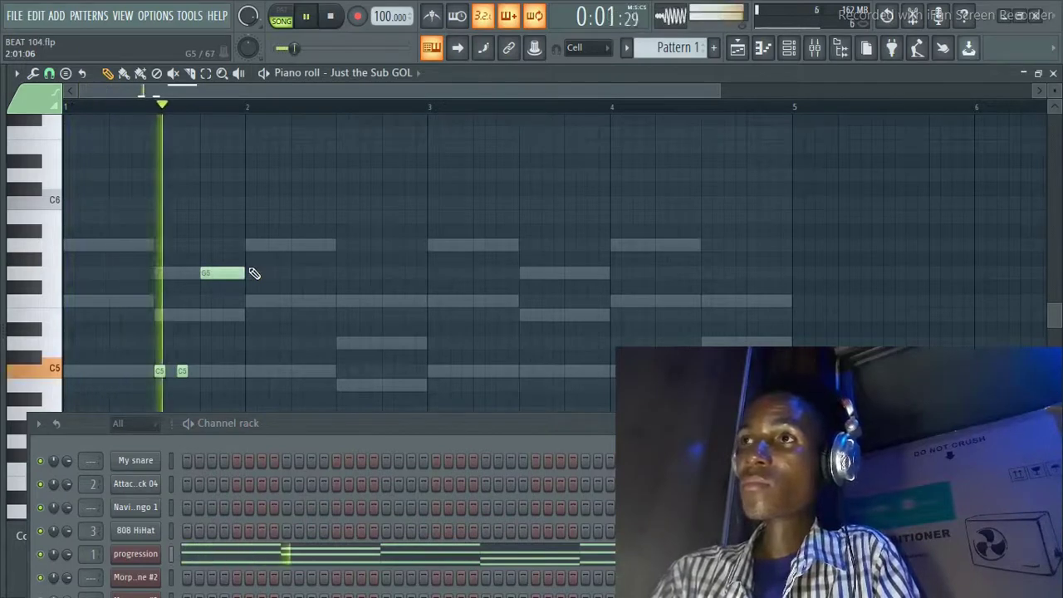
pyautogui.press('space')
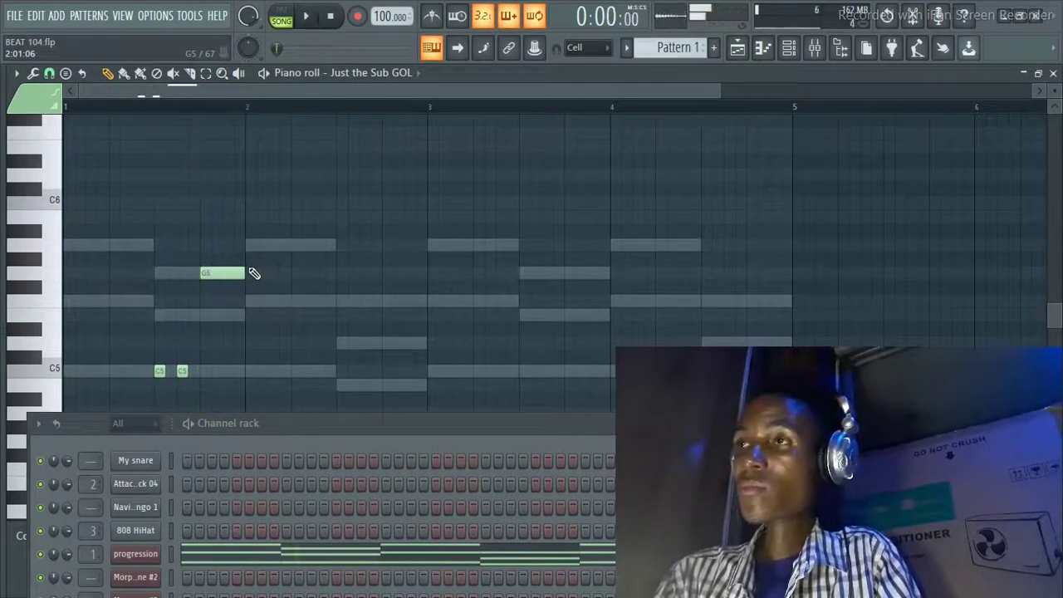
# Extend the bass line with F5, A5, F5 in bar 2, C5, C5, G5 in bar 3 and F5, D5 in bar 4, and play it back.
pyautogui.click(338, 301)
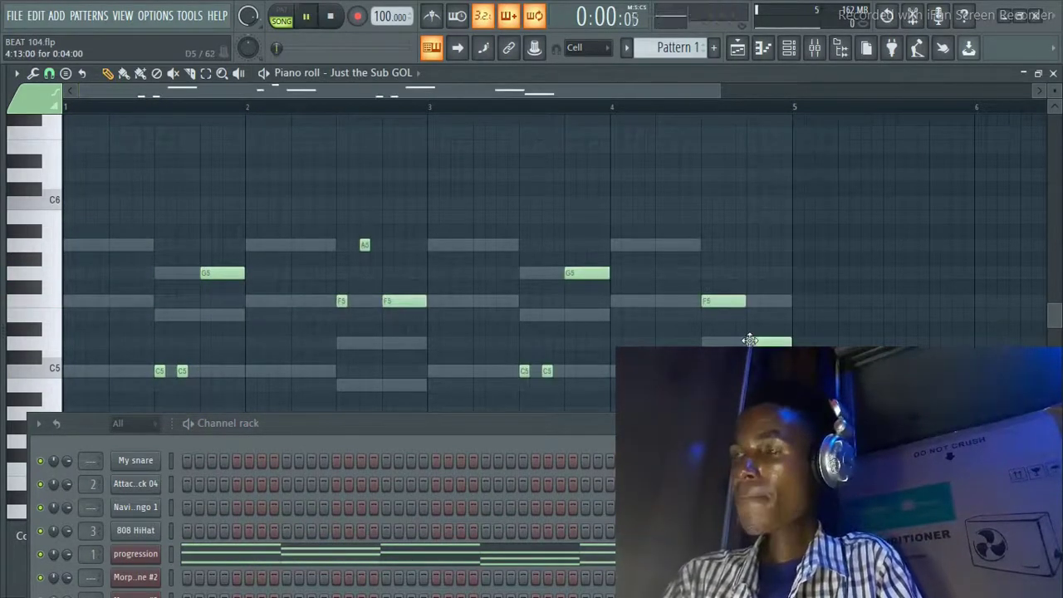
pyautogui.press('space')
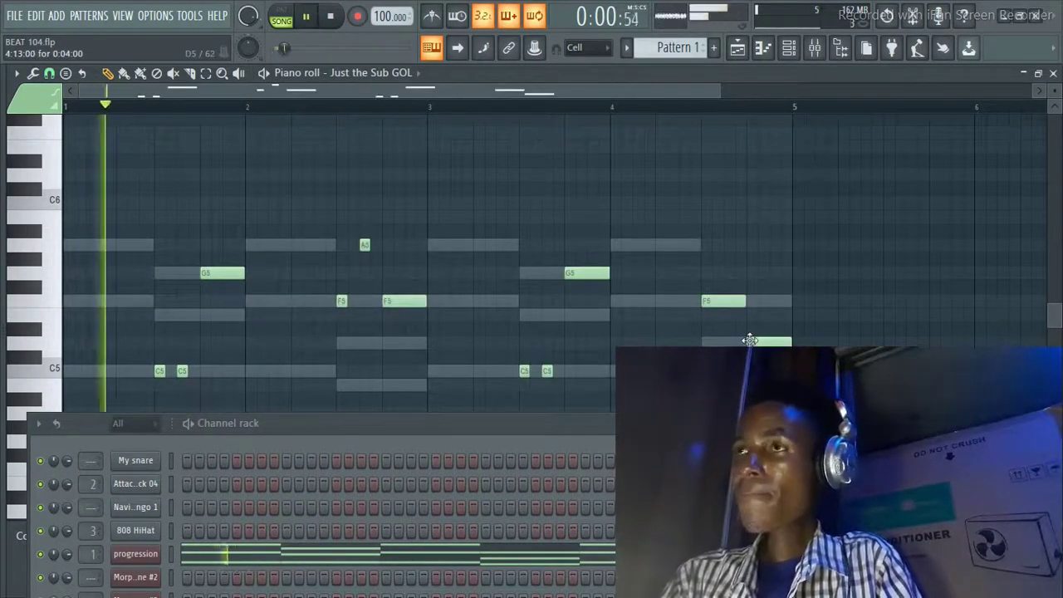
pyautogui.moveTo(653, 423); pyautogui.dragTo(637, 473)
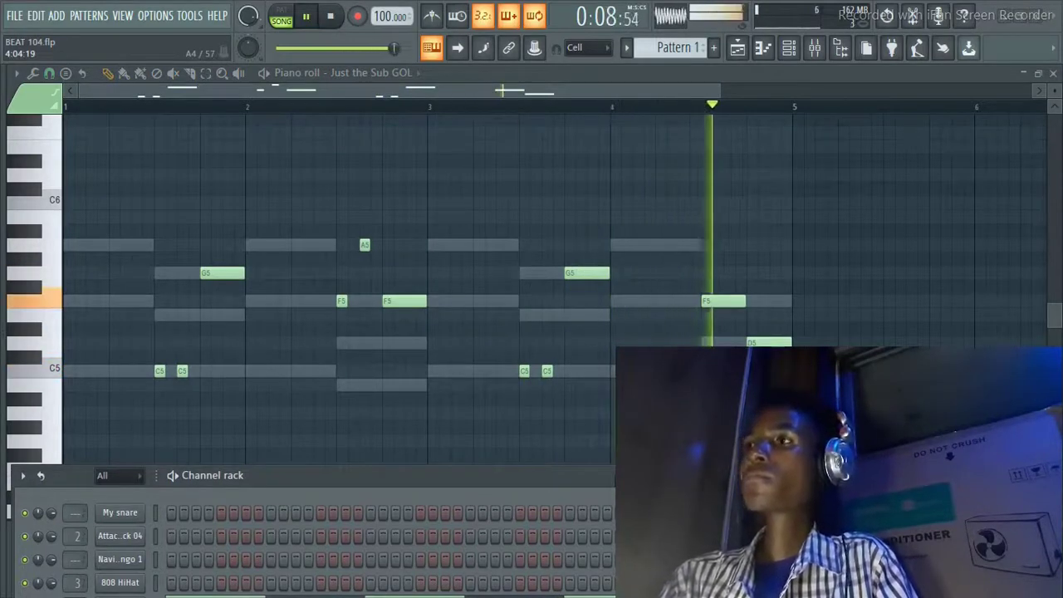
pyautogui.press('space')
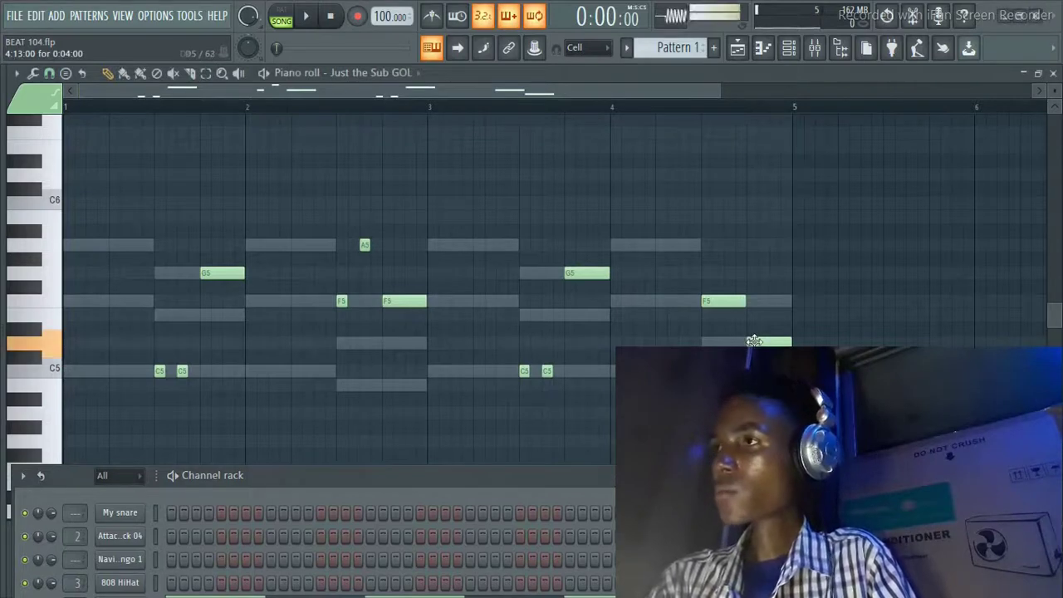
# Raise the two bass notes at the end of bar 4 to G5 and E5.
pyautogui.moveTo(754, 341); pyautogui.dragTo(753, 314)
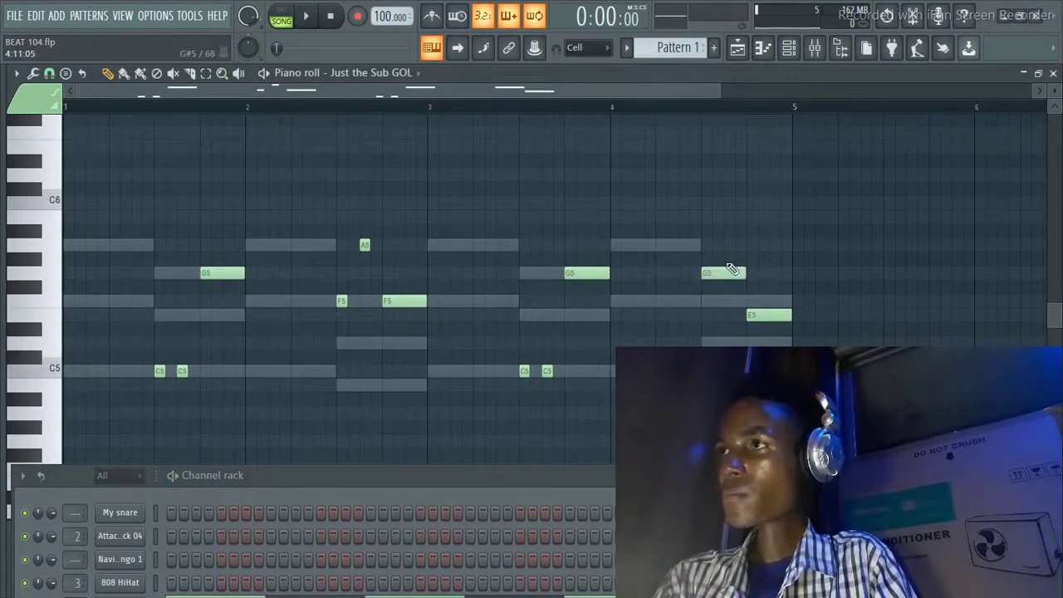
# Open the piano roll of the Morphine #2 channel.
pyautogui.moveTo(558, 469); pyautogui.dragTo(611, 190)
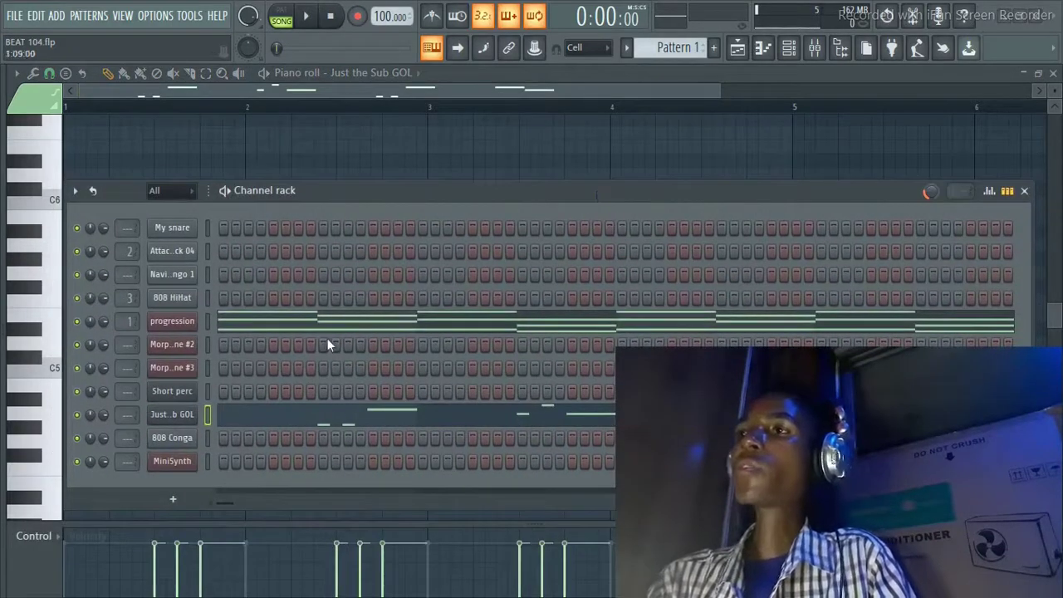
pyautogui.rightClick(186, 348)
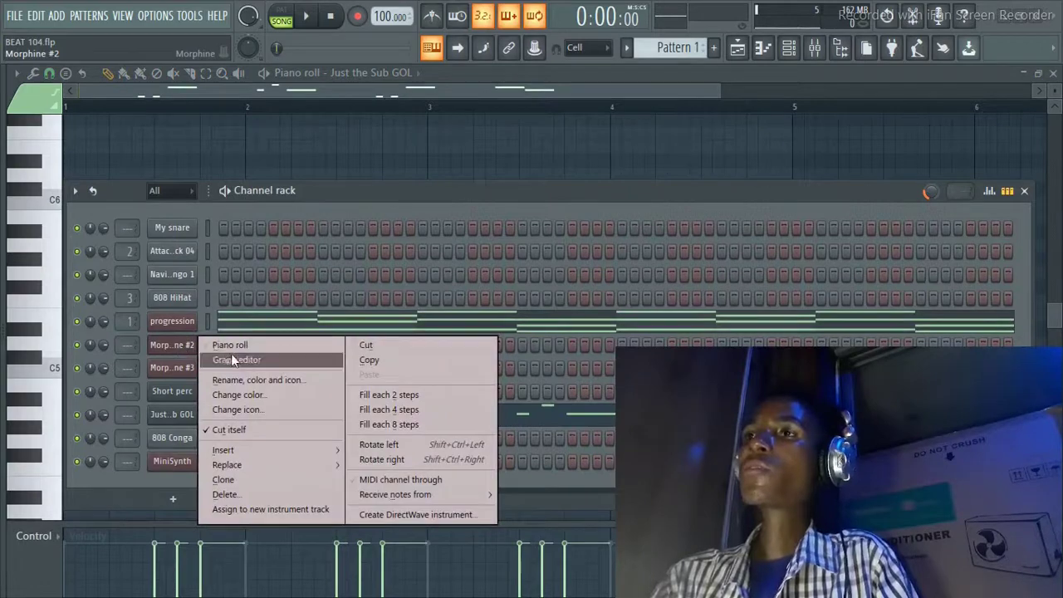
pyautogui.click(246, 347)
# View the Morphine #2 instrument and its preset library, close it and uncover the note grid.
pyautogui.click(191, 345)
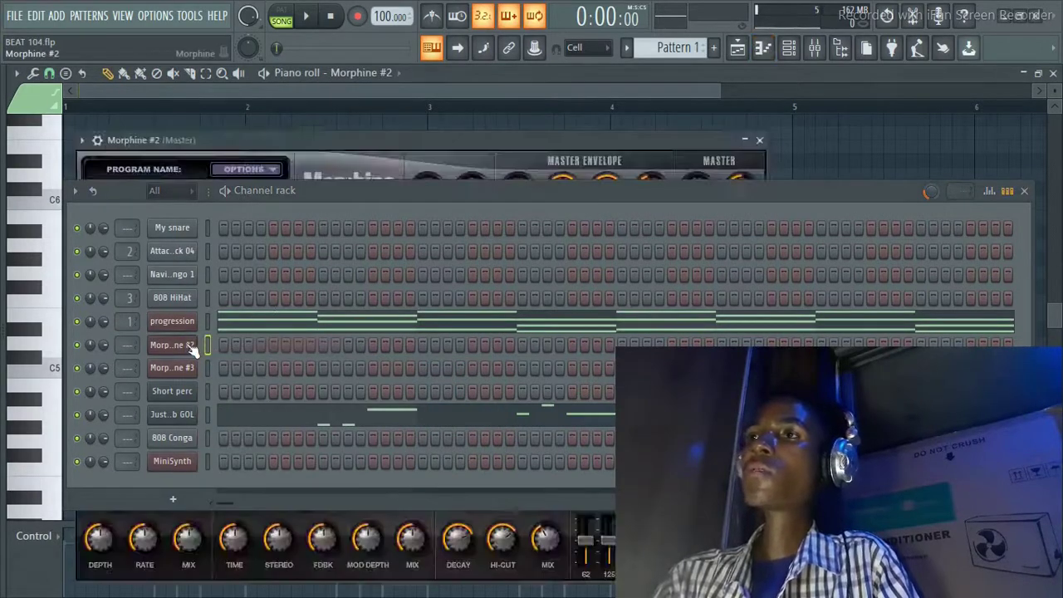
pyautogui.moveTo(285, 194); pyautogui.dragTo(251, 392)
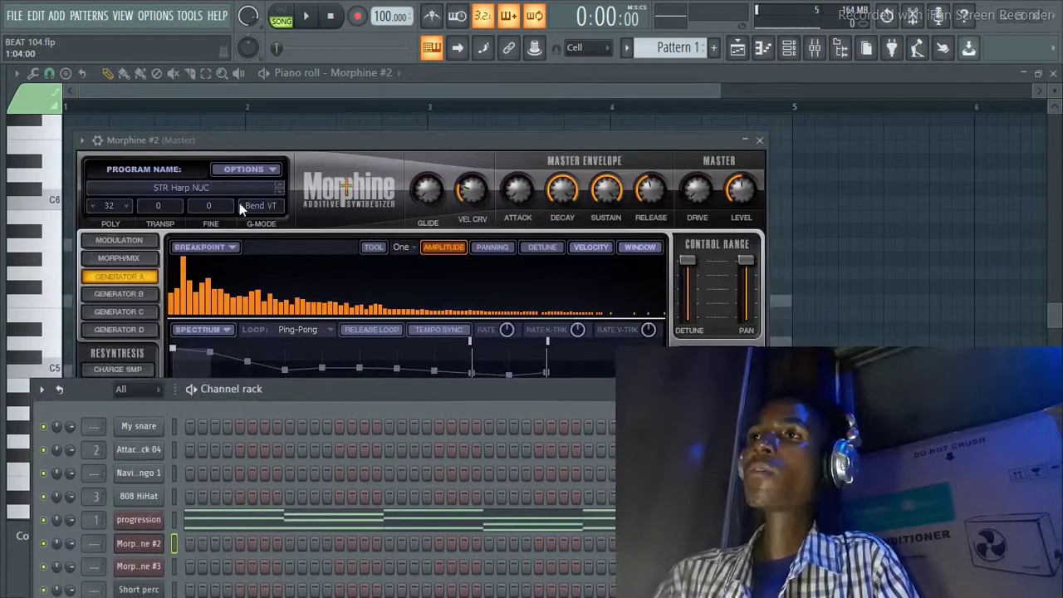
pyautogui.click(225, 188)
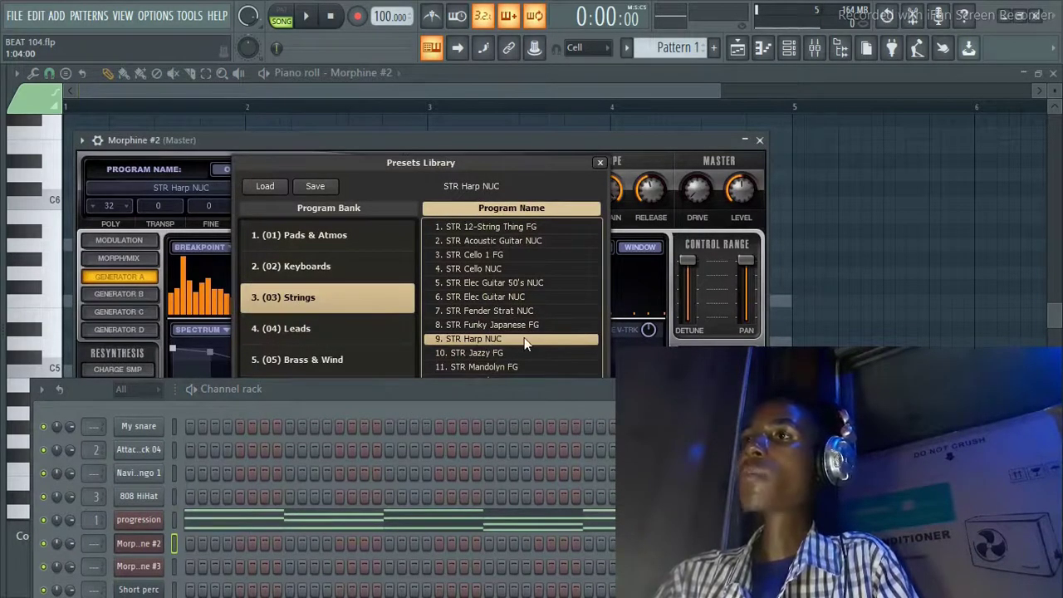
pyautogui.click(760, 141)
pyautogui.moveTo(364, 389); pyautogui.dragTo(357, 430)
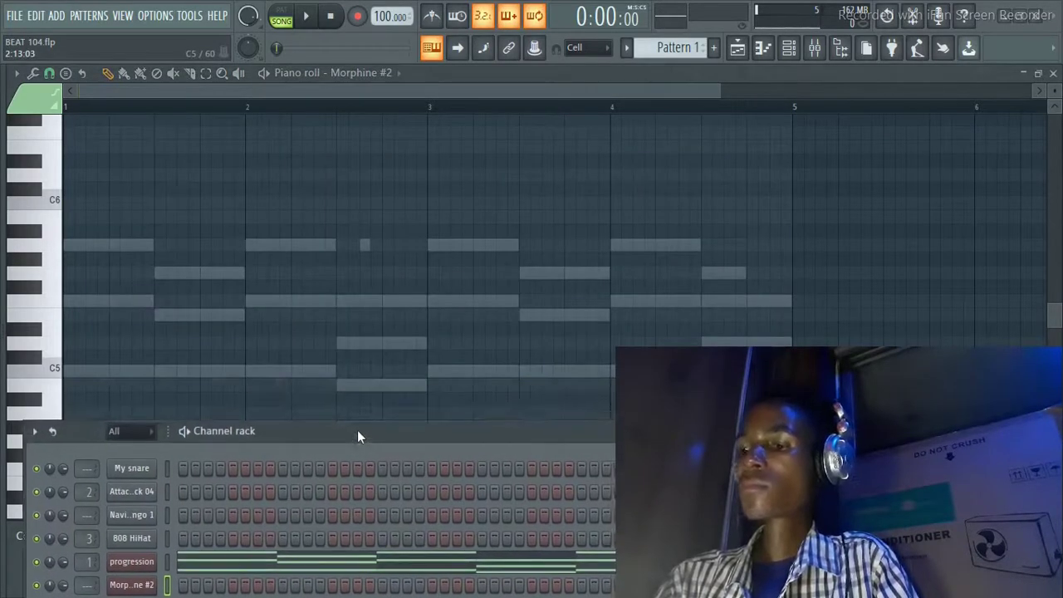
# Add two short, one-step G5 notes at the start of the second half of bar 1 and play them back.
pyautogui.click(166, 274)
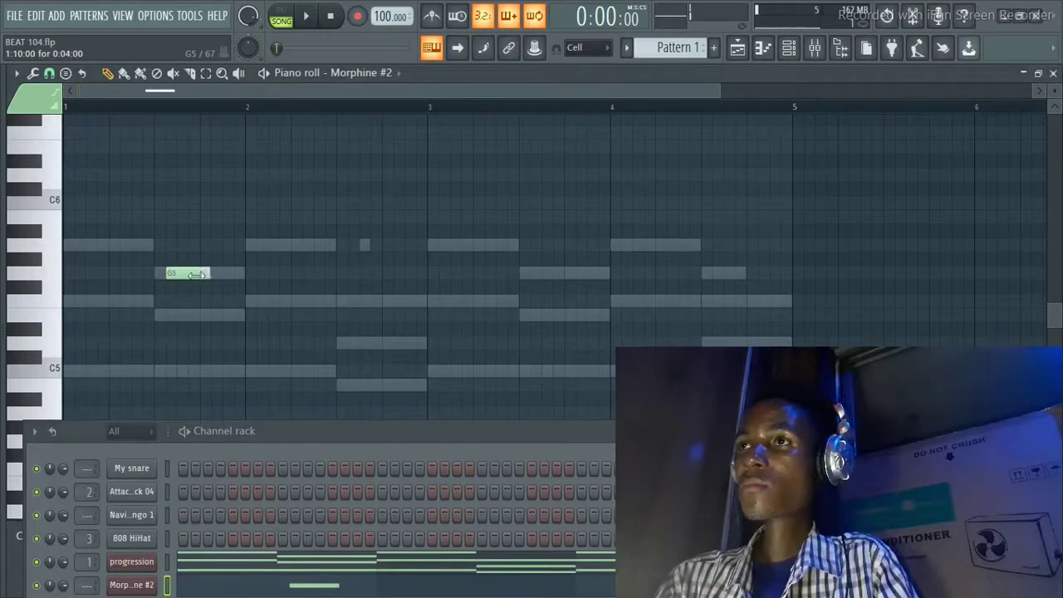
pyautogui.moveTo(197, 275); pyautogui.dragTo(166, 274)
pyautogui.click(58, 368)
pyautogui.press('space')
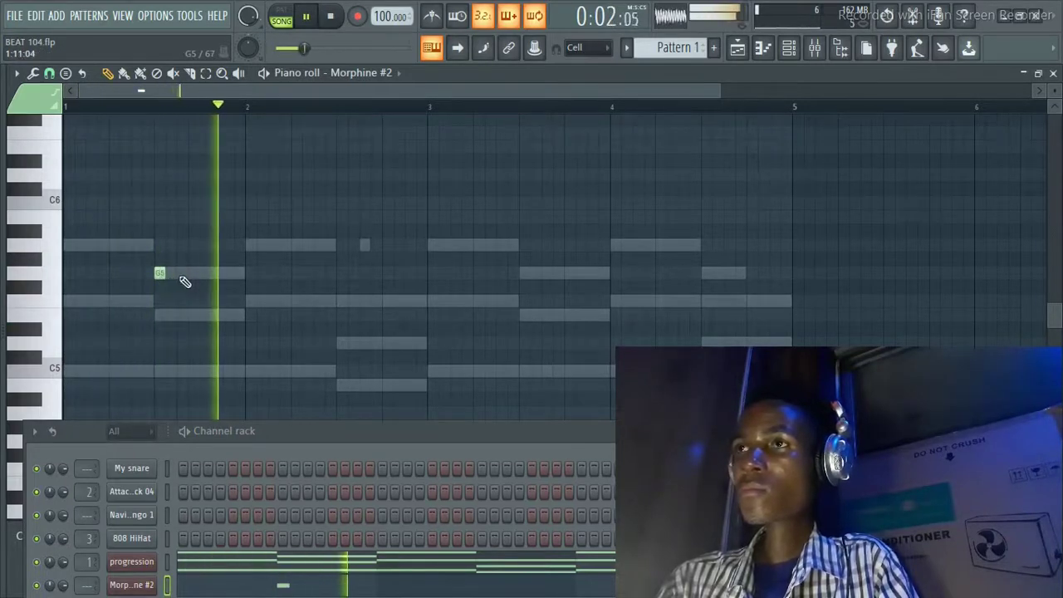
pyautogui.click(182, 275)
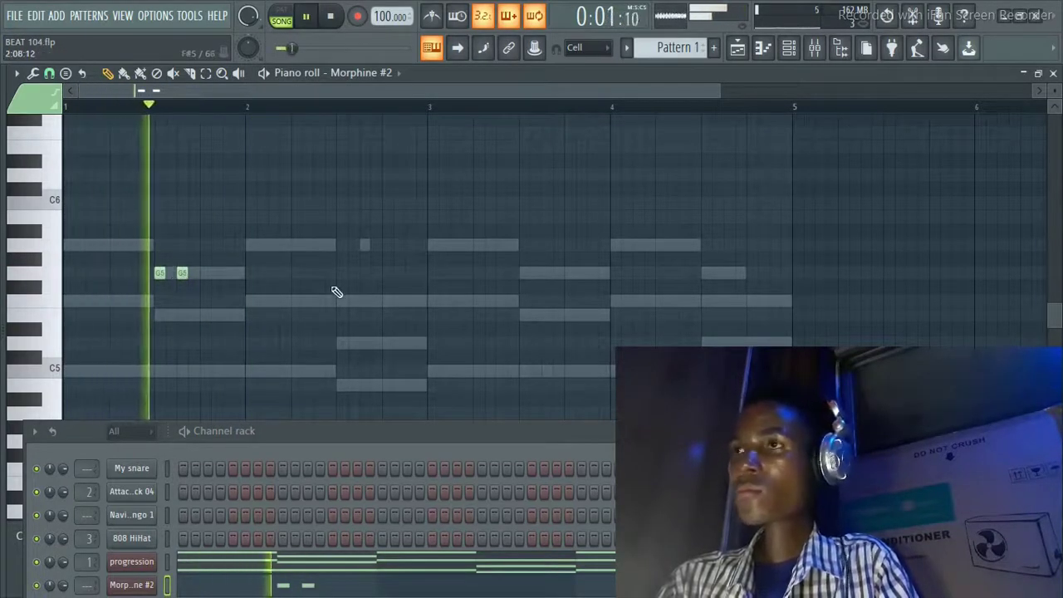
# Extend the Morphine #2 line with short notes F5, F5 in bar 2, G5, G5 in bar 3 and G5, F5 in bar 4, and play it back.
pyautogui.click(340, 301)
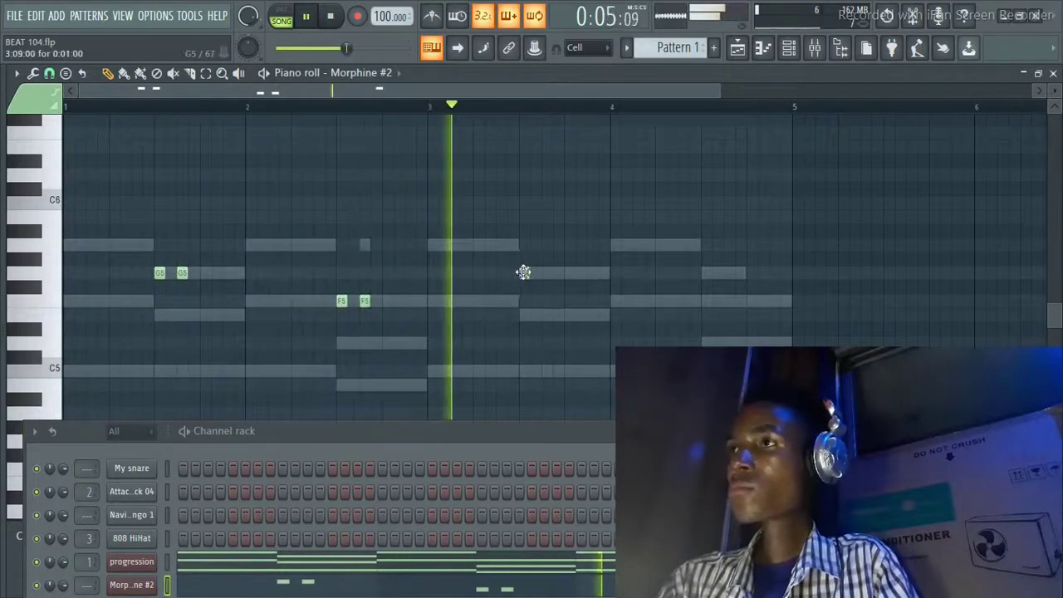
pyautogui.click(523, 273)
pyautogui.click(545, 274)
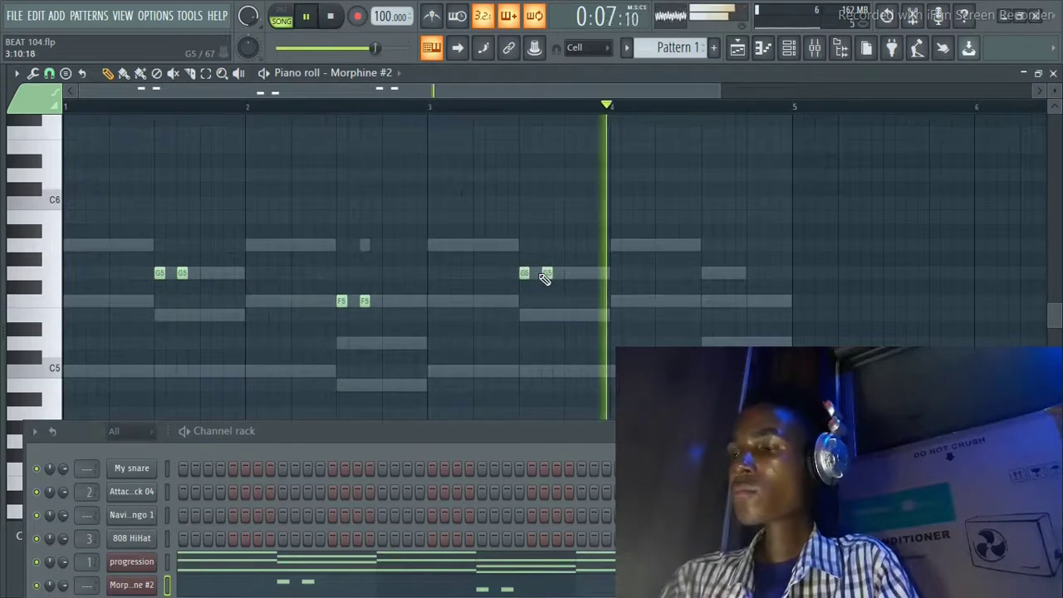
pyautogui.click(708, 274)
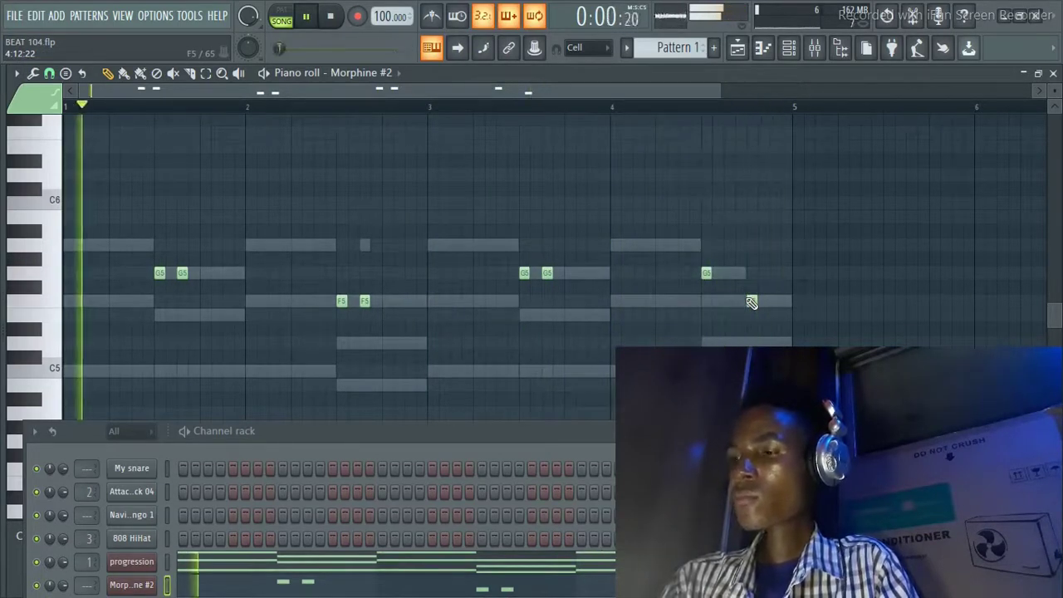
pyautogui.press('space')
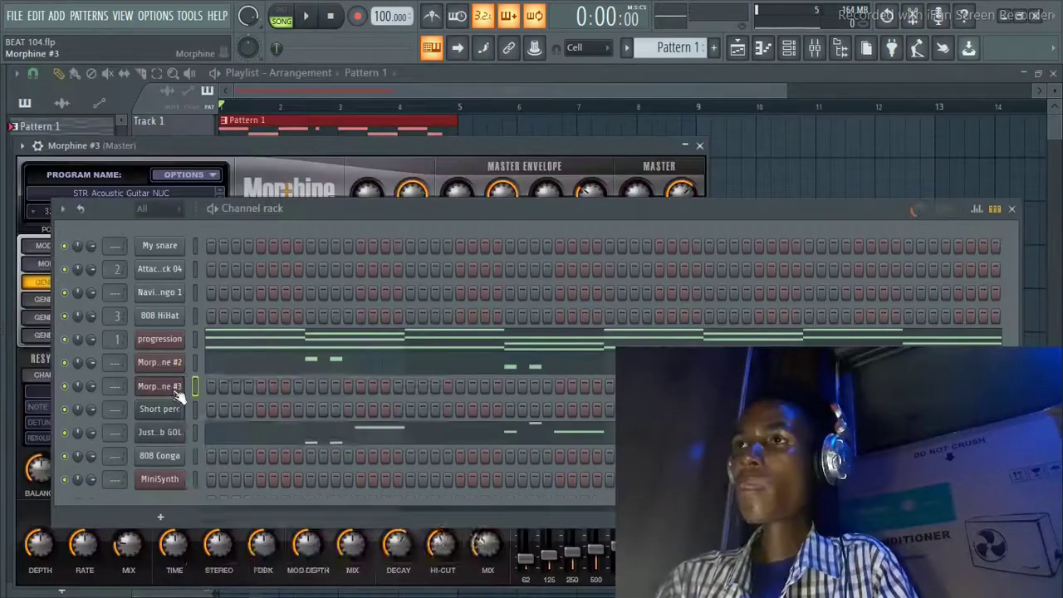
# Open the piano roll of the Morphine #3 channel at the C4 to C5 octave.
pyautogui.rightClick(174, 387)
pyautogui.click(218, 386)
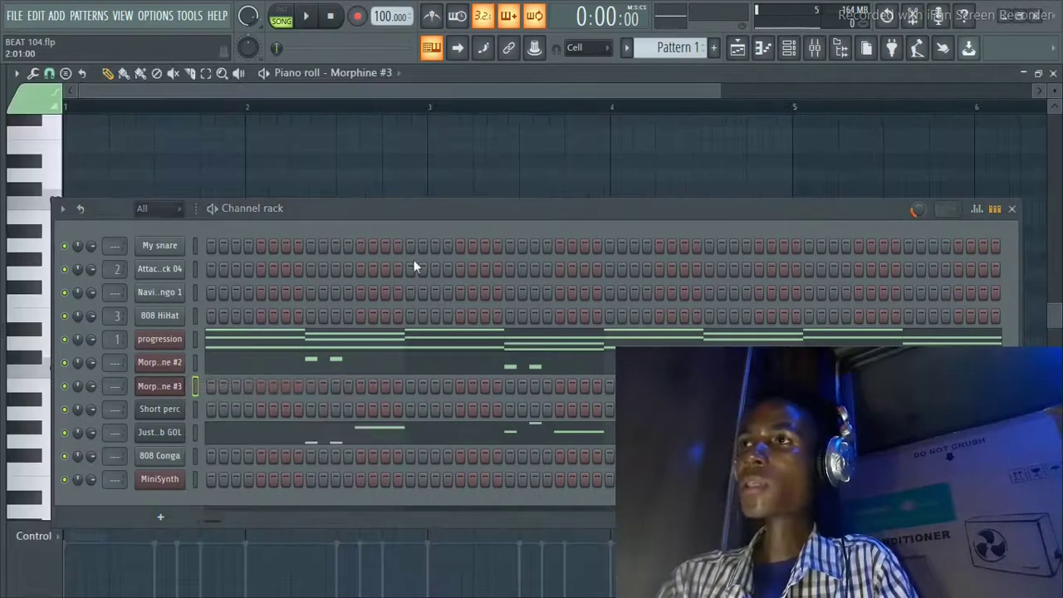
pyautogui.moveTo(439, 210); pyautogui.dragTo(386, 510)
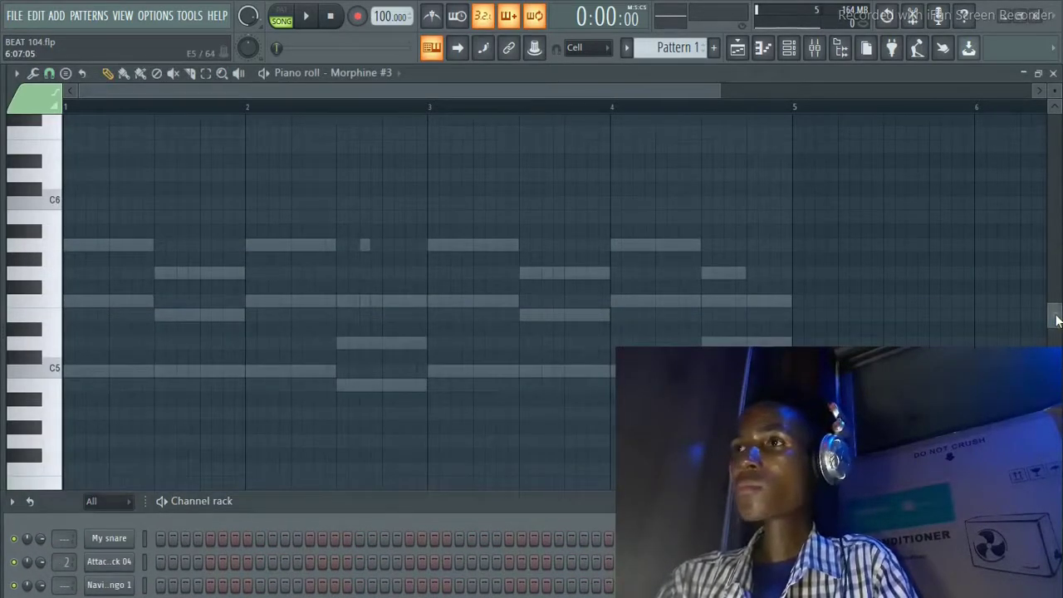
pyautogui.moveTo(1052, 322); pyautogui.dragTo(1052, 341)
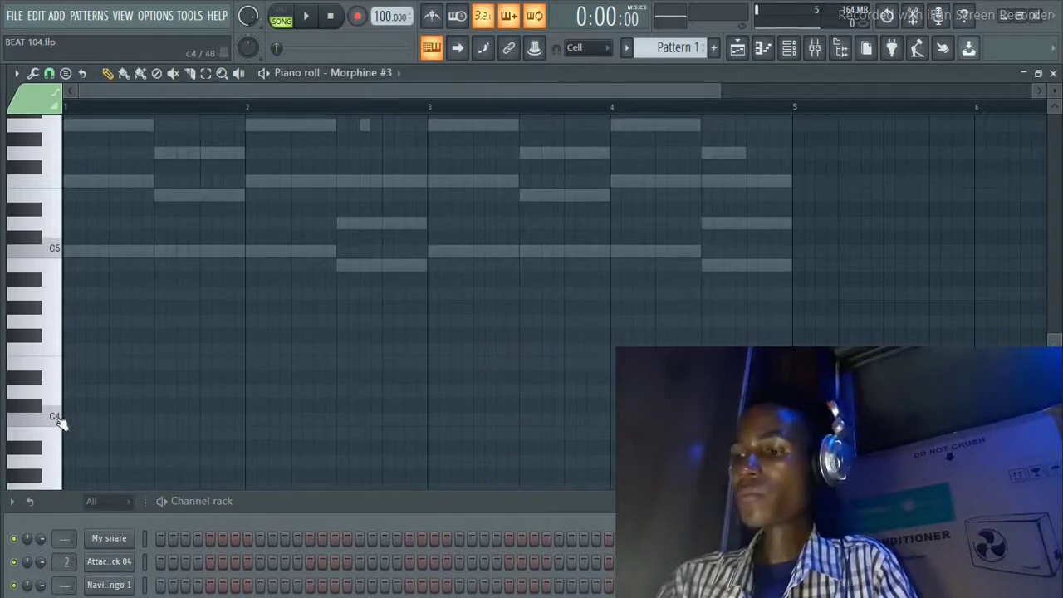
# Audition keys from C4 upward, add short notes G4, G4 and F4 in the last quarter of bar 1, and play them back.
pyautogui.click(59, 419)
pyautogui.click(41, 409)
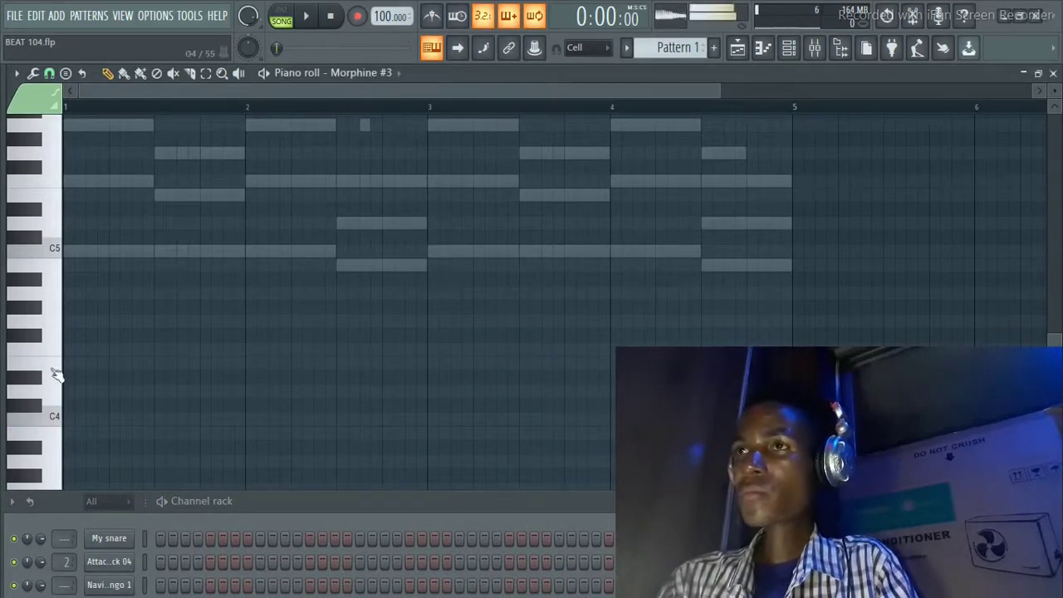
pyautogui.click(59, 332)
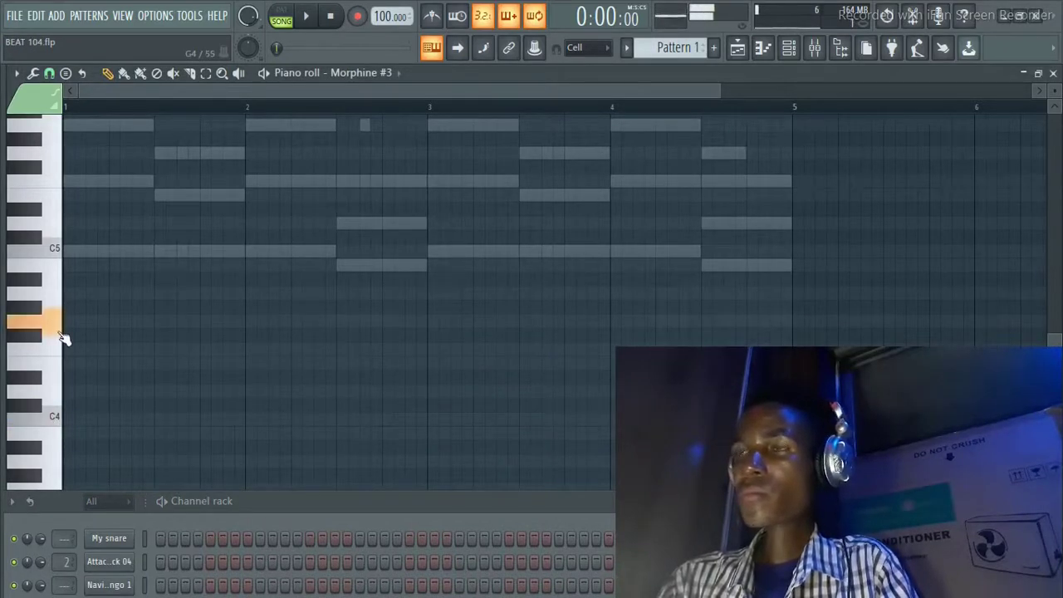
pyautogui.click(203, 346)
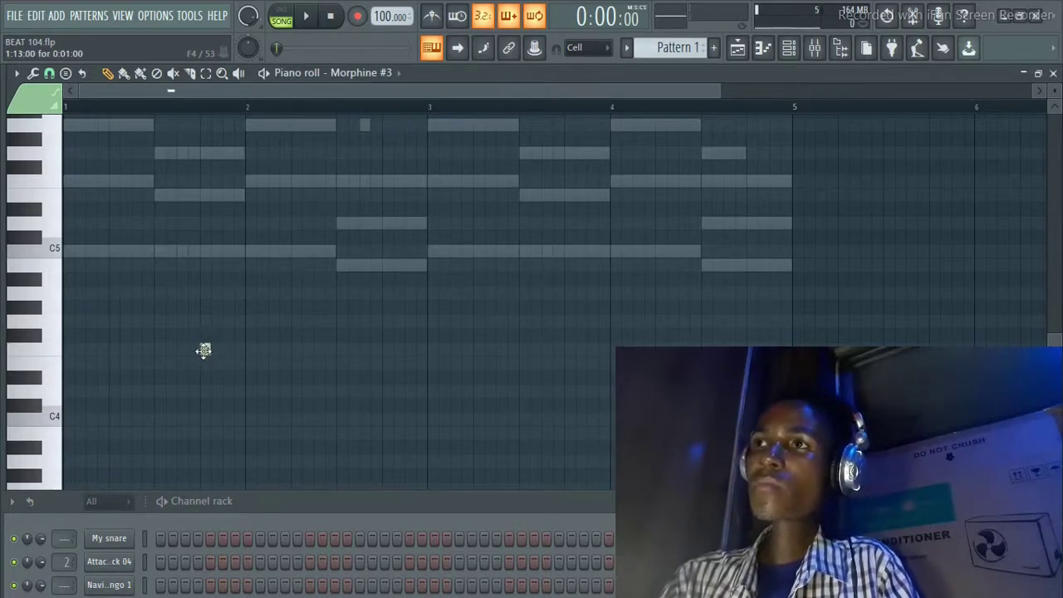
pyautogui.moveTo(205, 350); pyautogui.dragTo(207, 320)
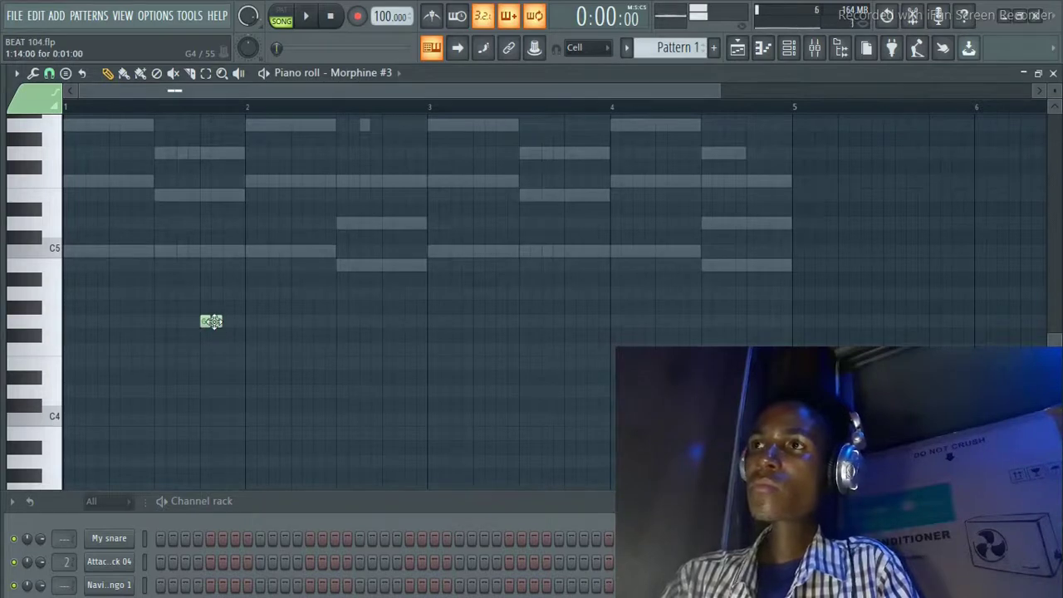
pyautogui.click(236, 352)
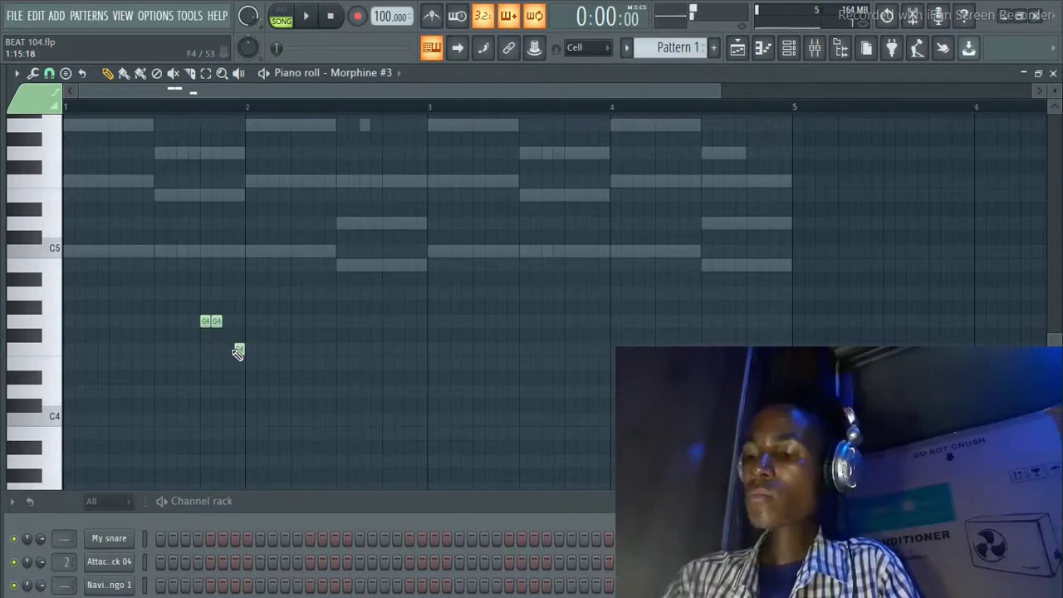
pyautogui.press('space')
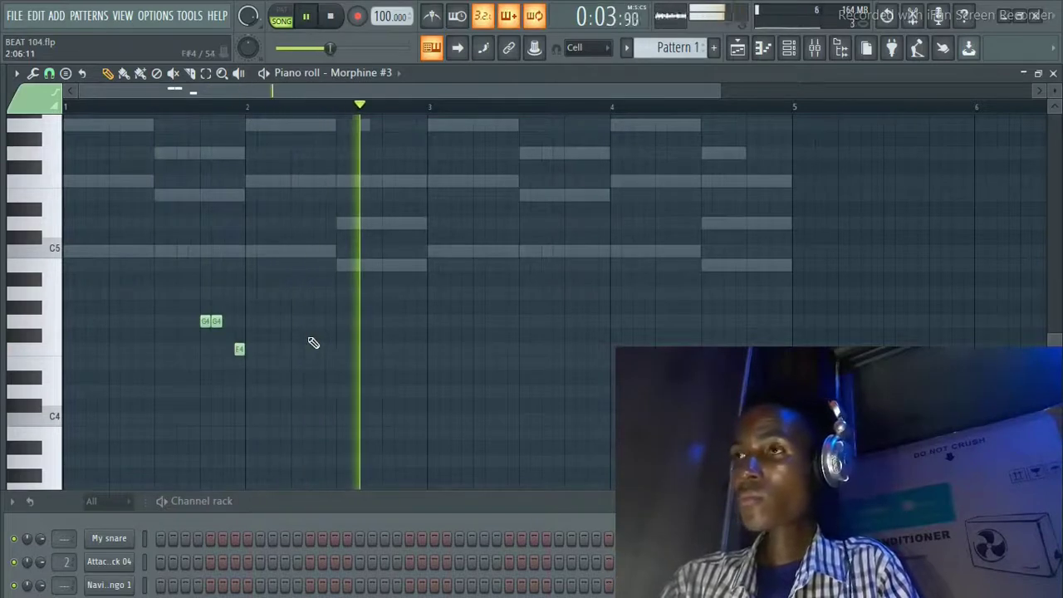
pyautogui.press('space')
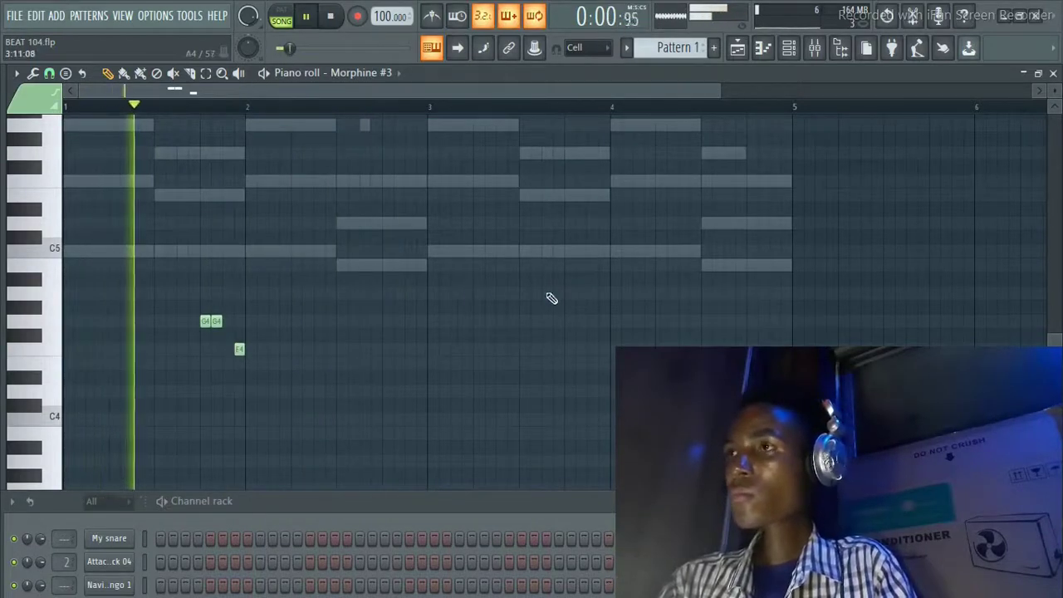
# Extend the Morphine #3 line with F4, G4, A4 in bar 2, G4, G4, F4 in bar 3 and E4, G4, F4 in bar 4, and play it back.
pyautogui.click(381, 363)
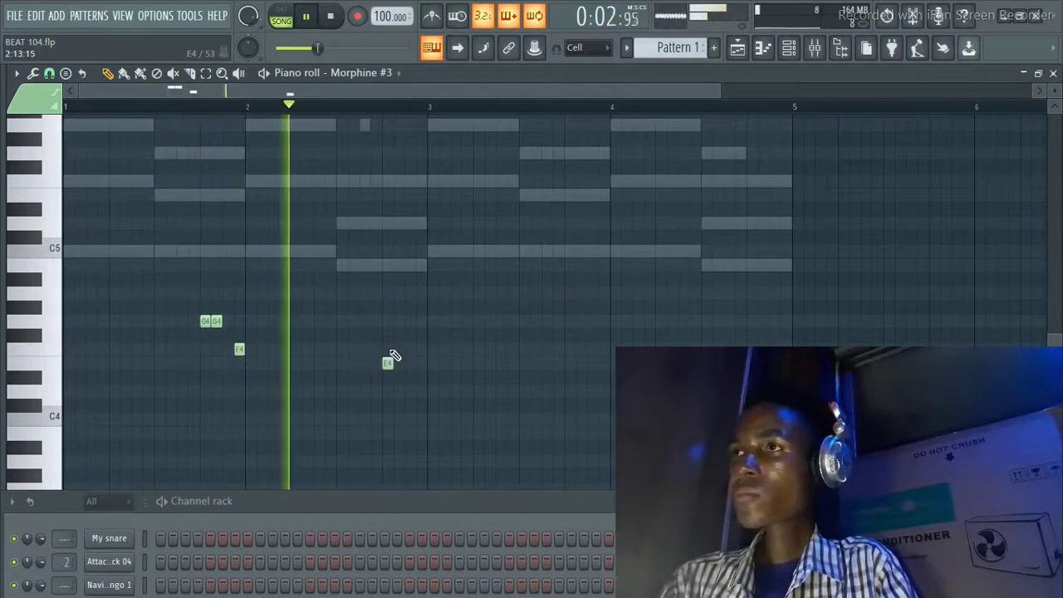
pyautogui.press('space')
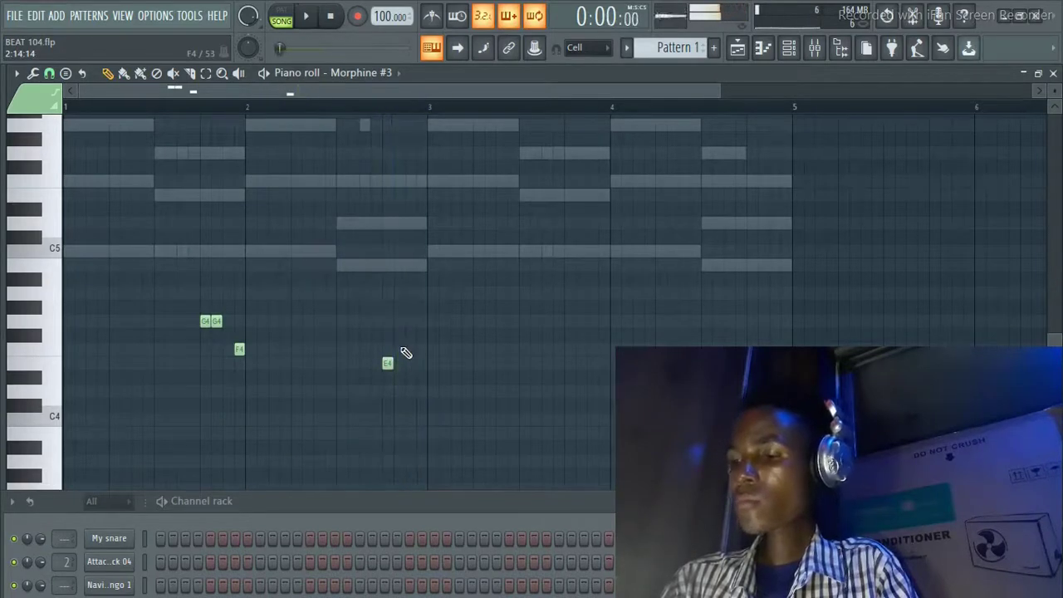
pyautogui.click(399, 321)
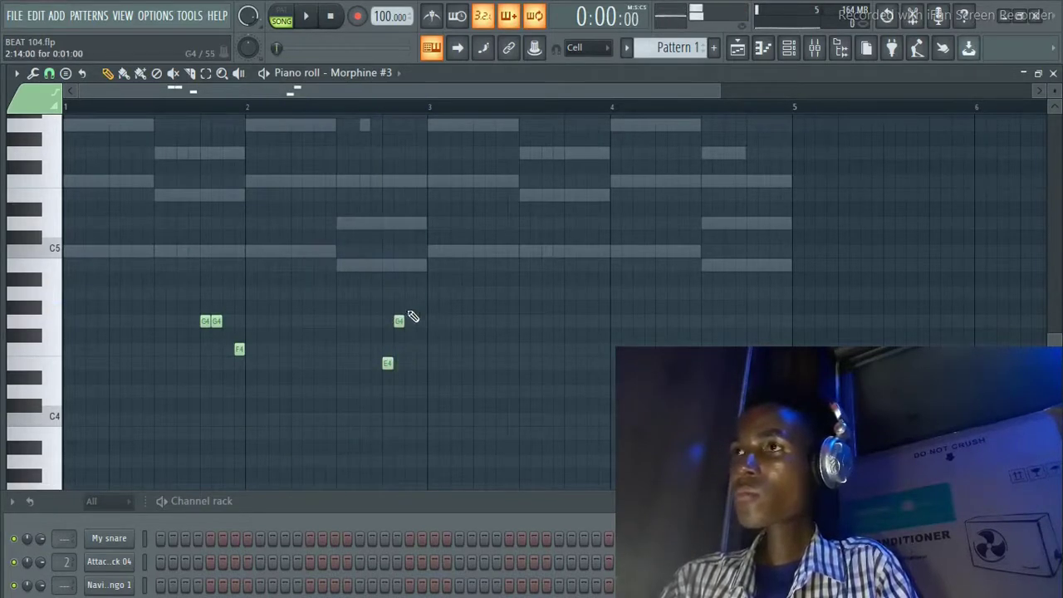
pyautogui.press('space')
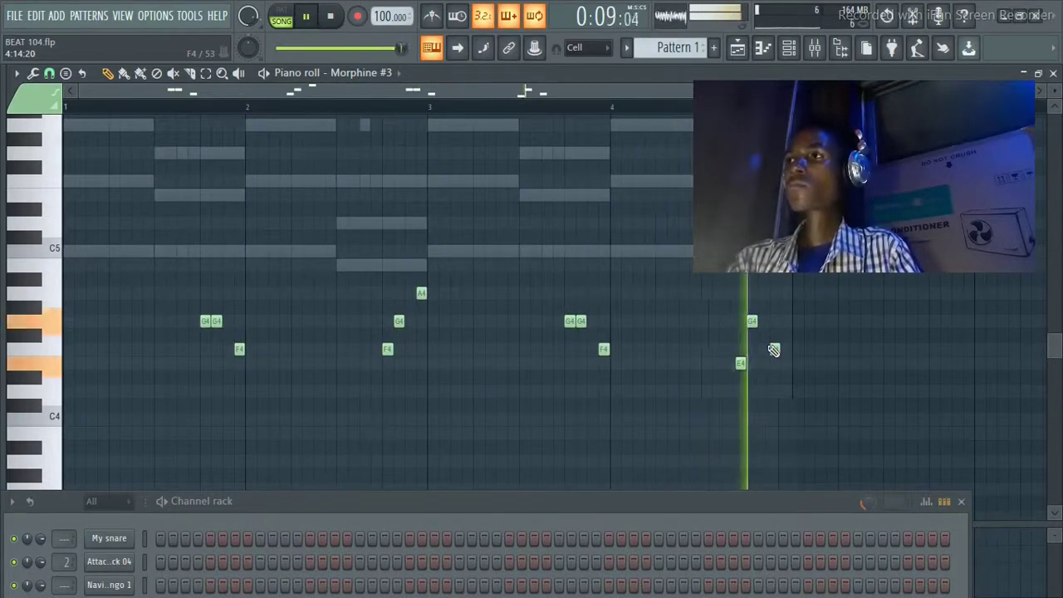
pyautogui.press('space')
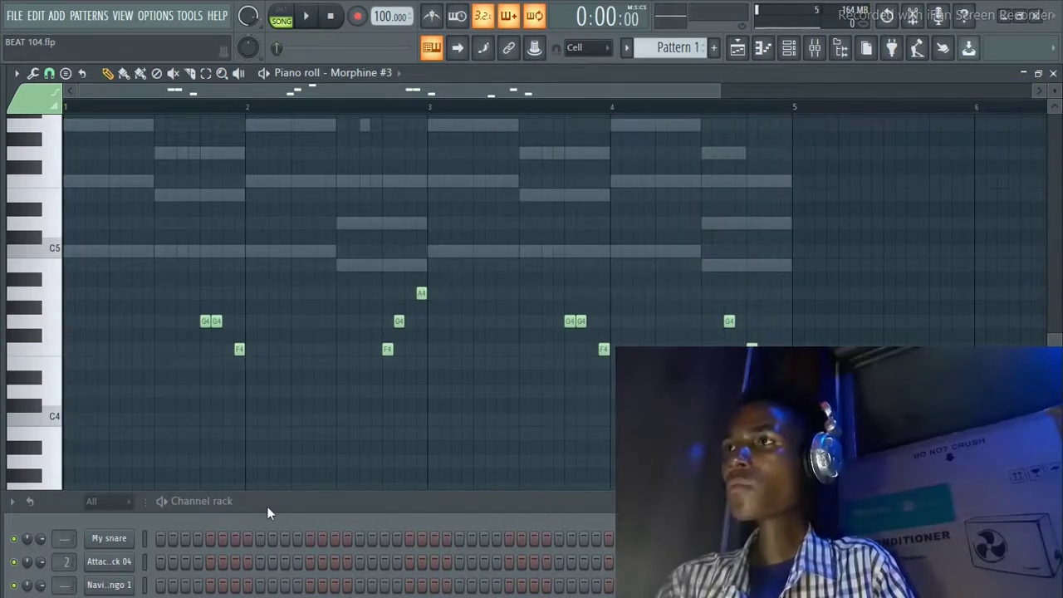
# View the instrument settings of the Short perc channel, and play the pattern back with that channel's piano roll open.
pyautogui.moveTo(267, 506); pyautogui.dragTo(318, 268)
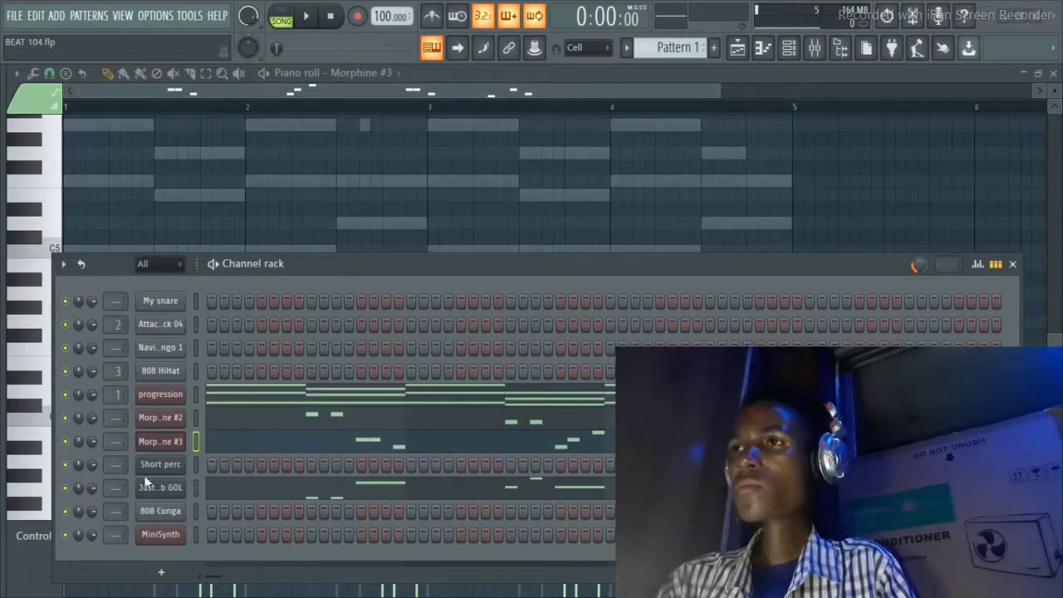
pyautogui.rightClick(169, 468)
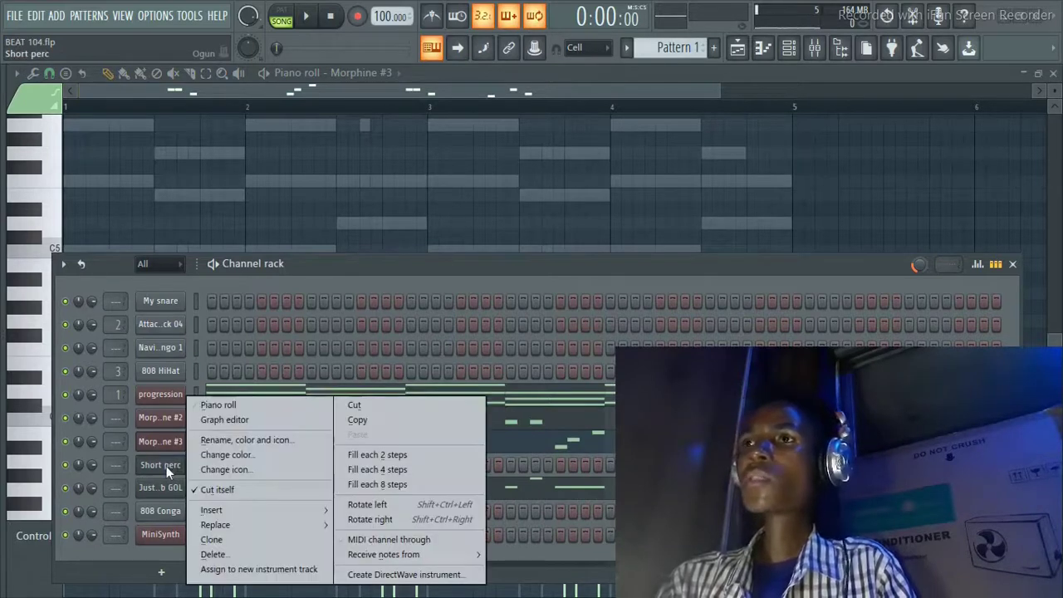
pyautogui.click(166, 466)
pyautogui.click(169, 468)
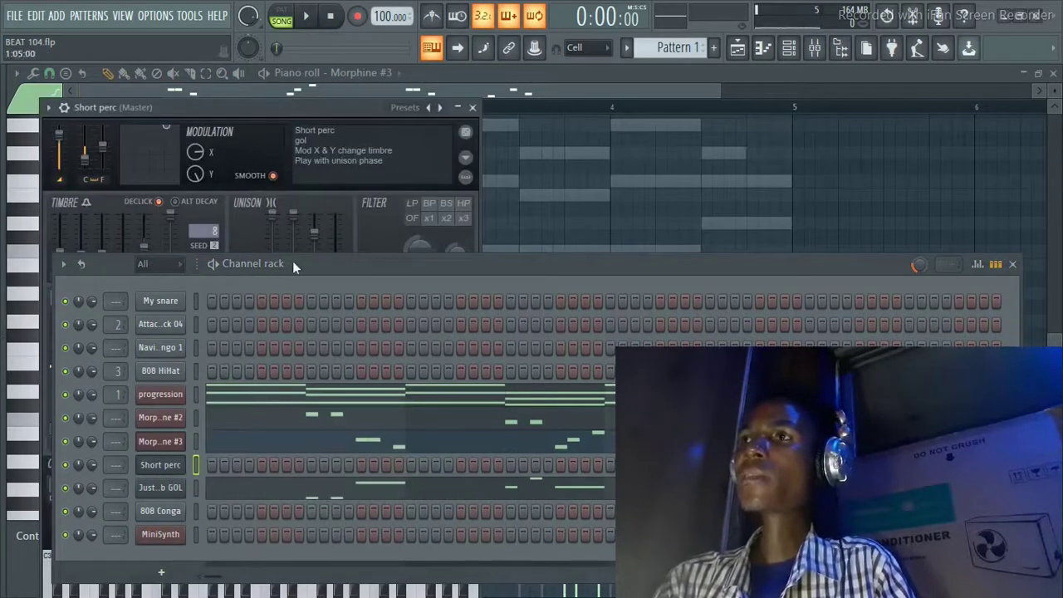
pyautogui.moveTo(314, 267); pyautogui.dragTo(305, 358)
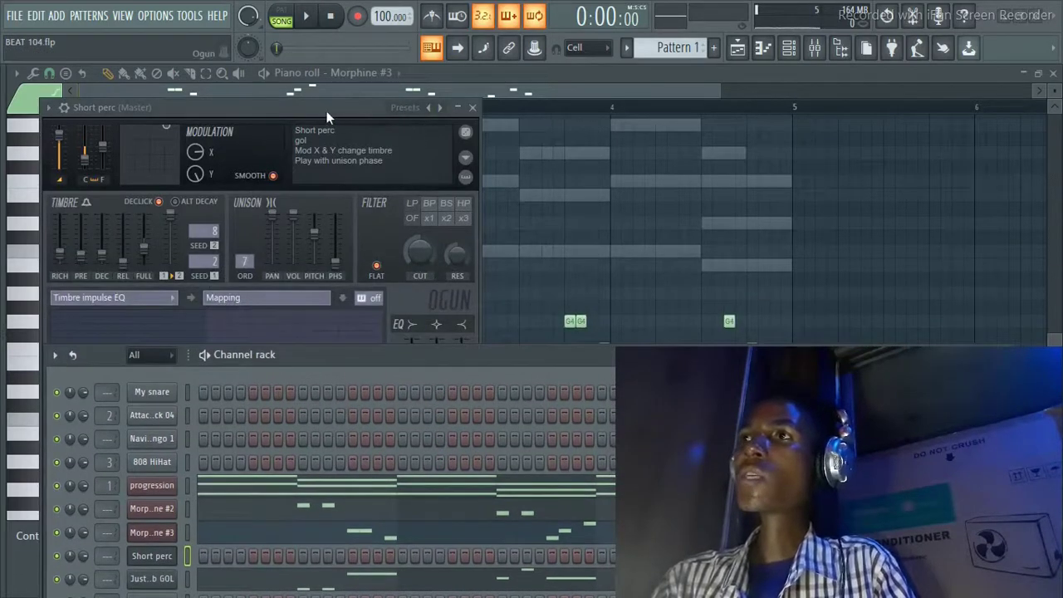
pyautogui.moveTo(326, 116); pyautogui.dragTo(378, 83)
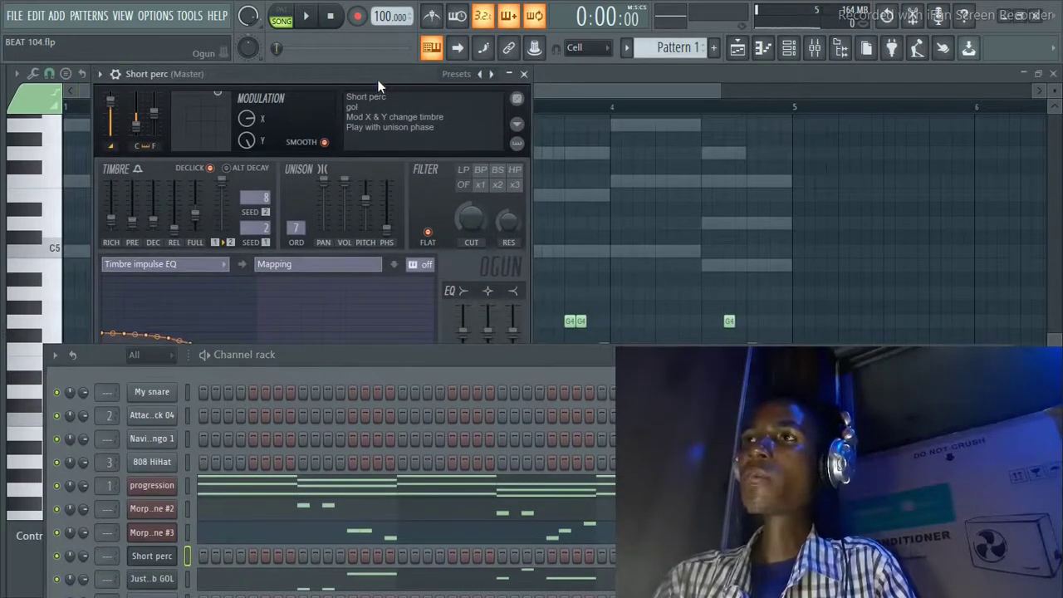
pyautogui.click(459, 77)
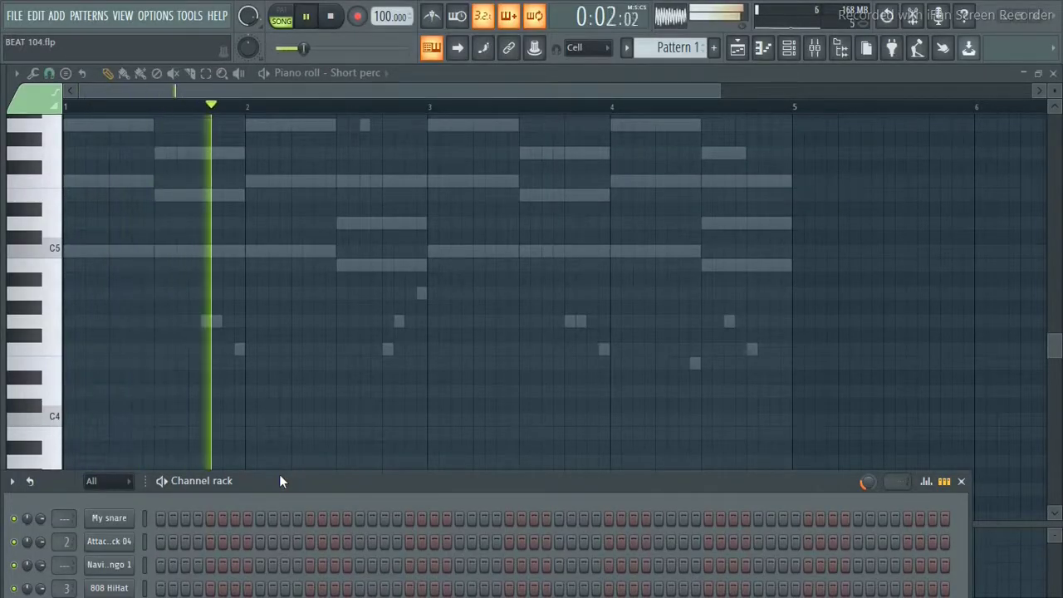
pyautogui.press('space')
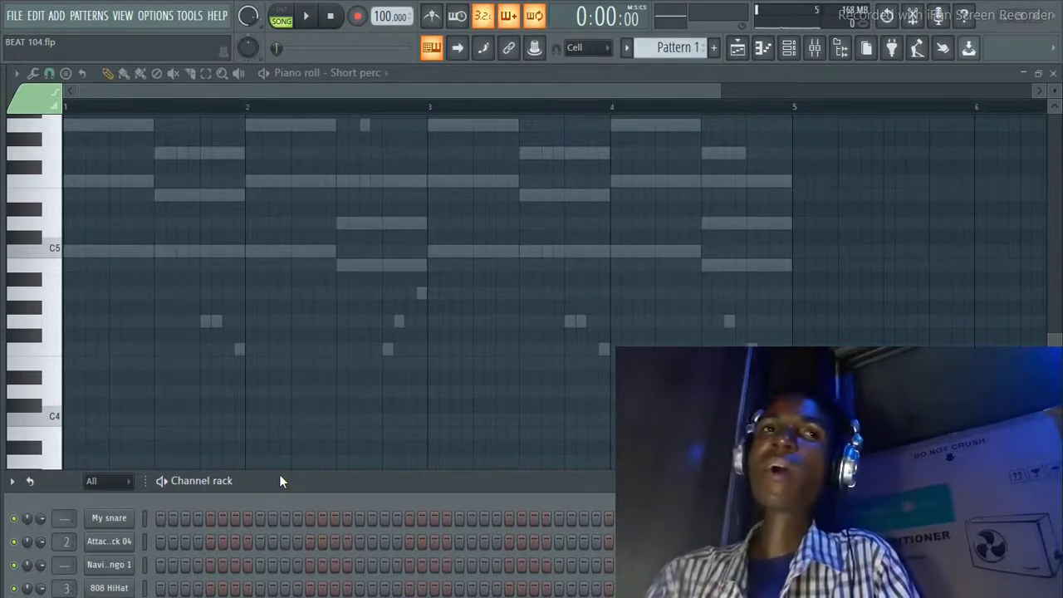
# Play the pattern back and move the channel rack down clear of the piano roll grid.
pyautogui.press('space')
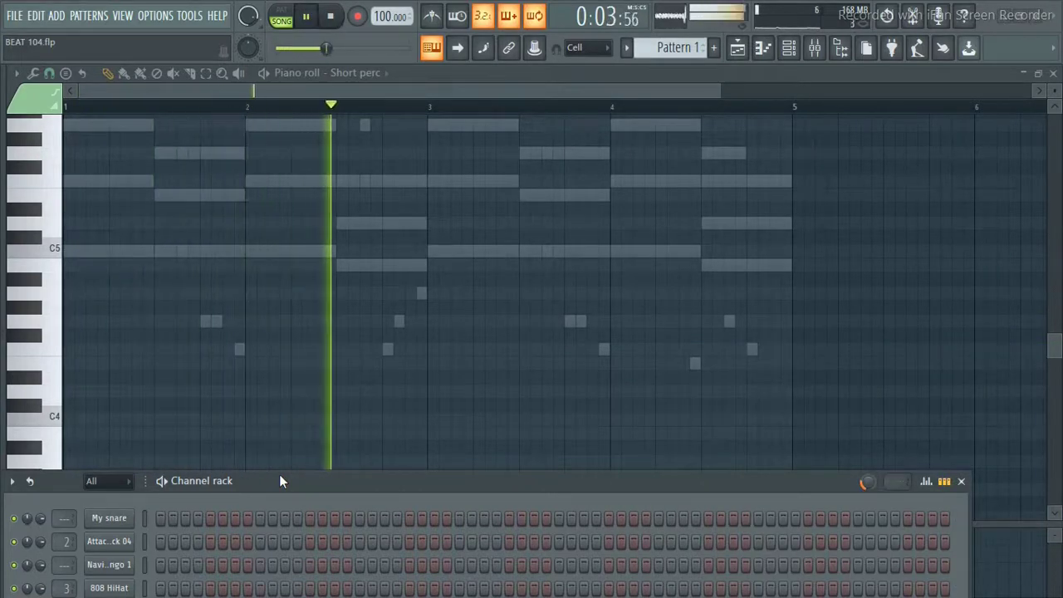
pyautogui.press('space')
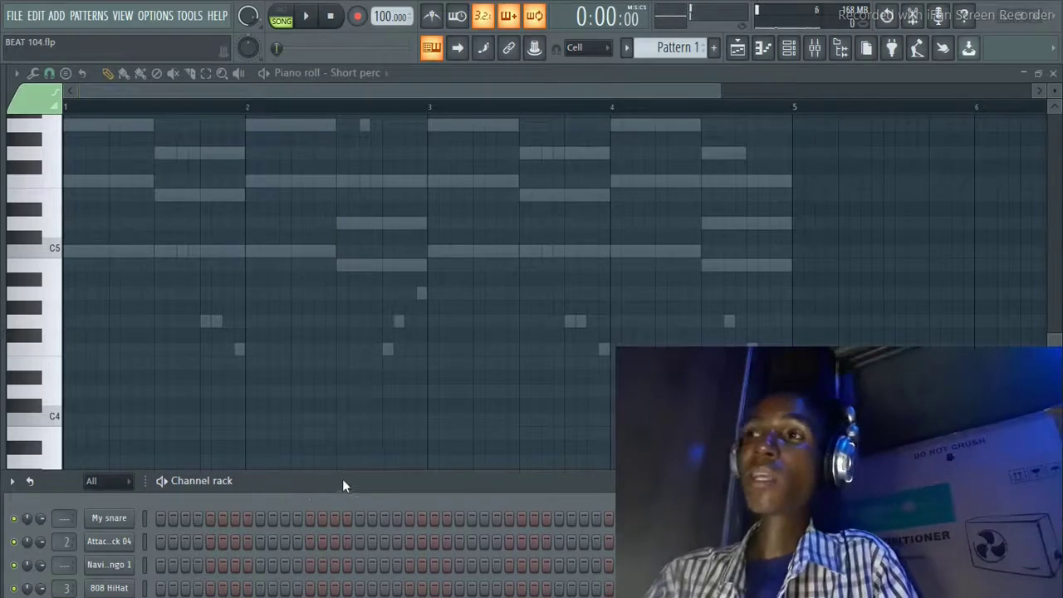
pyautogui.moveTo(350, 482); pyautogui.dragTo(325, 471)
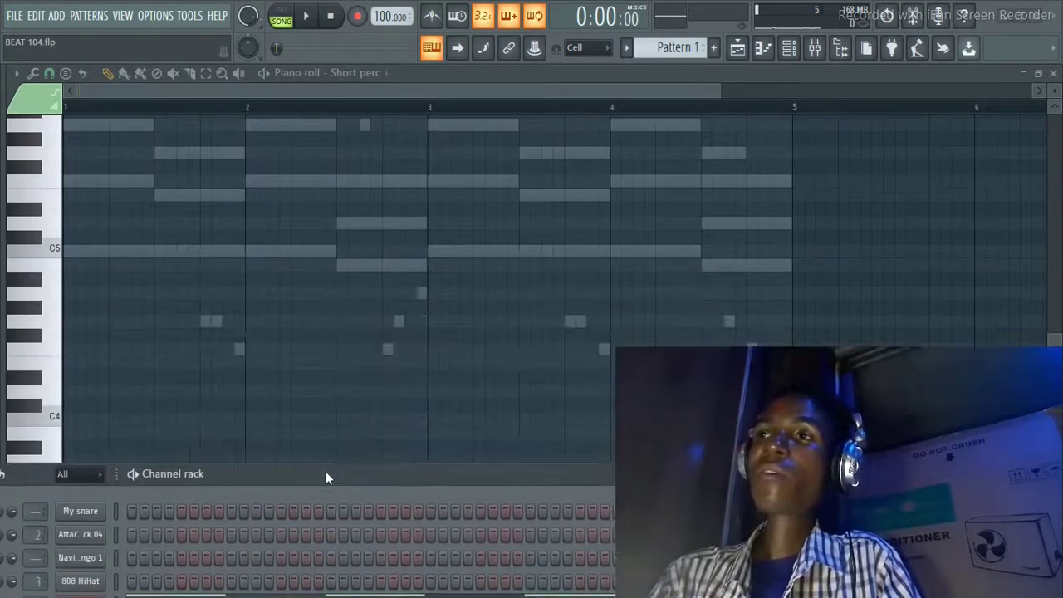
pyautogui.rightClick(88, 391)
pyautogui.press('space')
pyautogui.press('space')
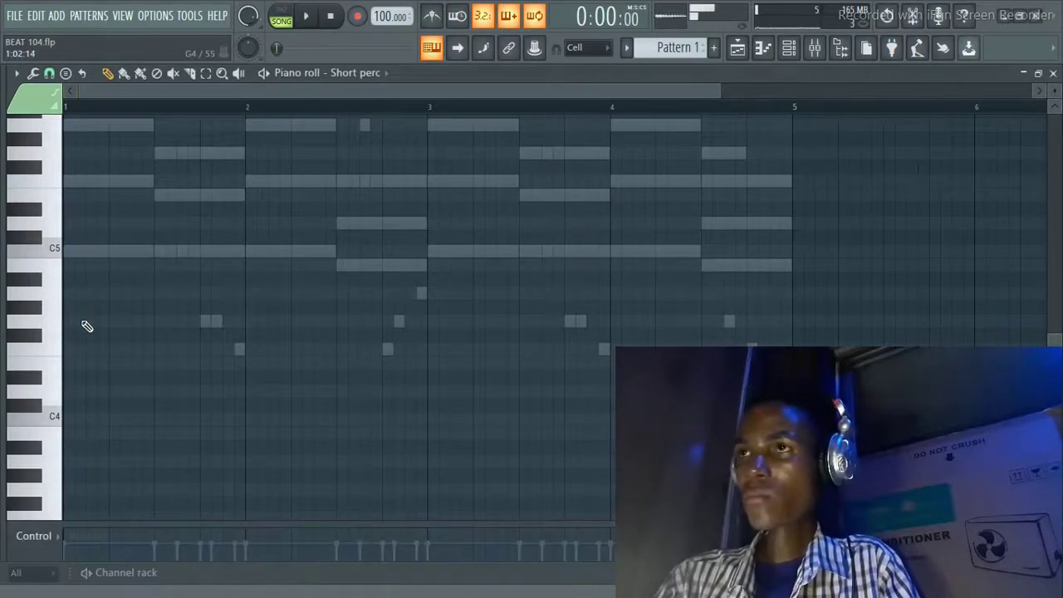
# Add two C5 notes, each two steps long, at steps 1 and 4 of bar 1 for Short perc, and play them back.
pyautogui.click(69, 251)
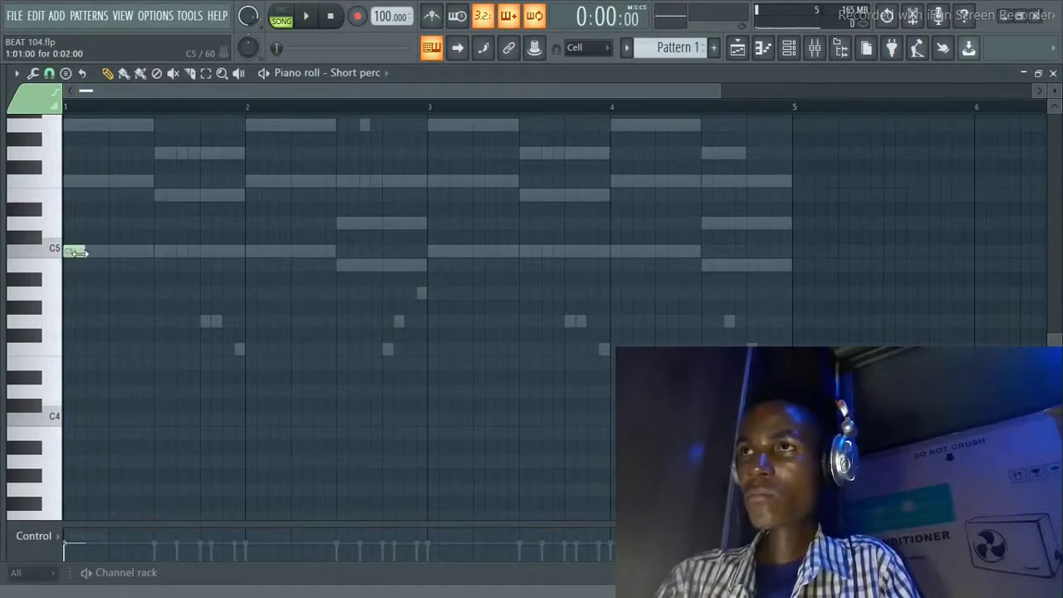
pyautogui.press('space')
pyautogui.press('space')
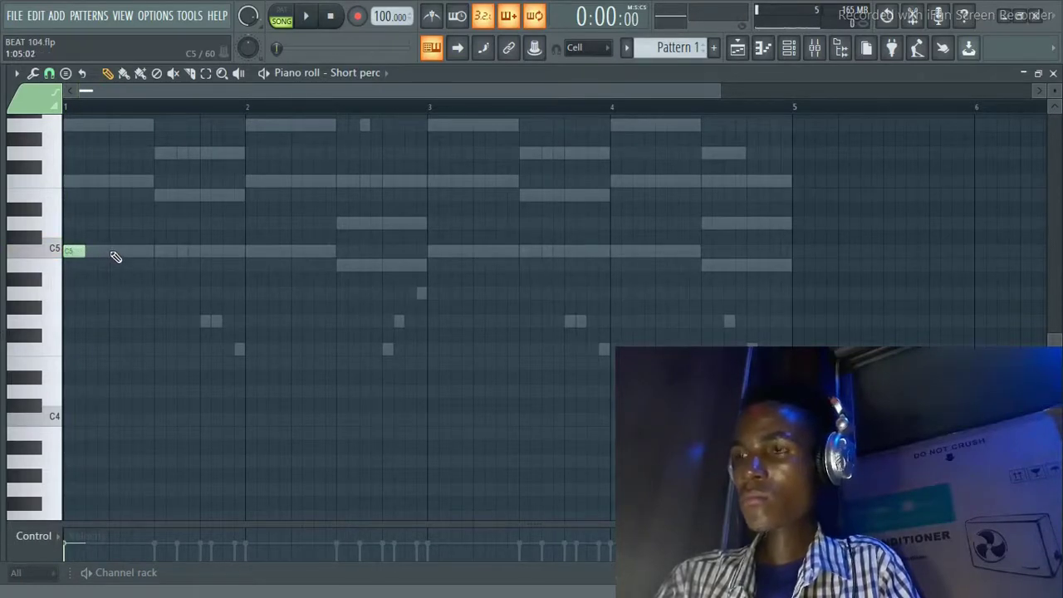
pyautogui.click(114, 251)
pyautogui.press('space')
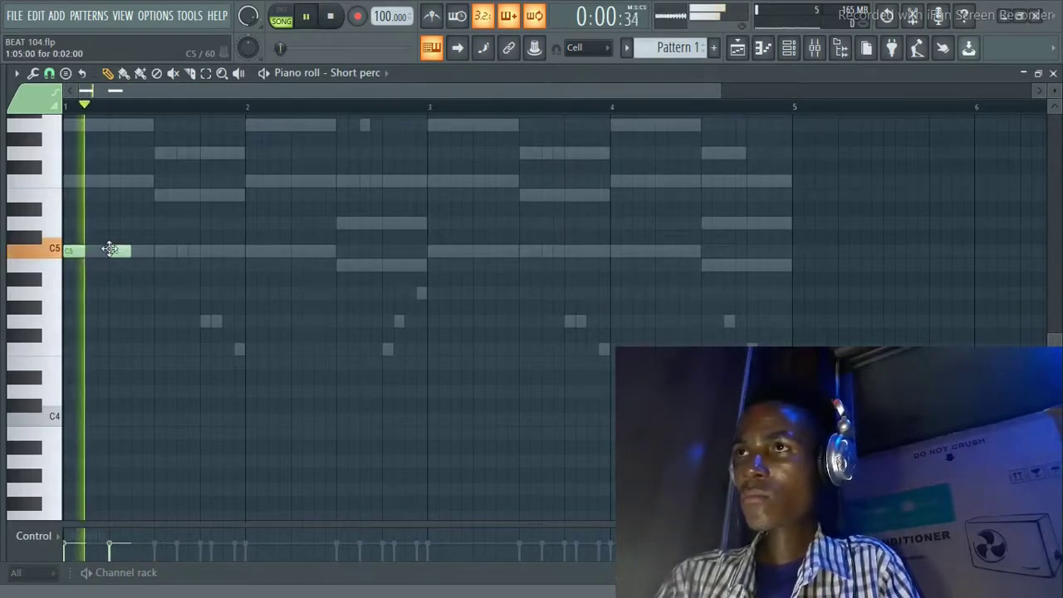
pyautogui.press('space')
pyautogui.press('space')
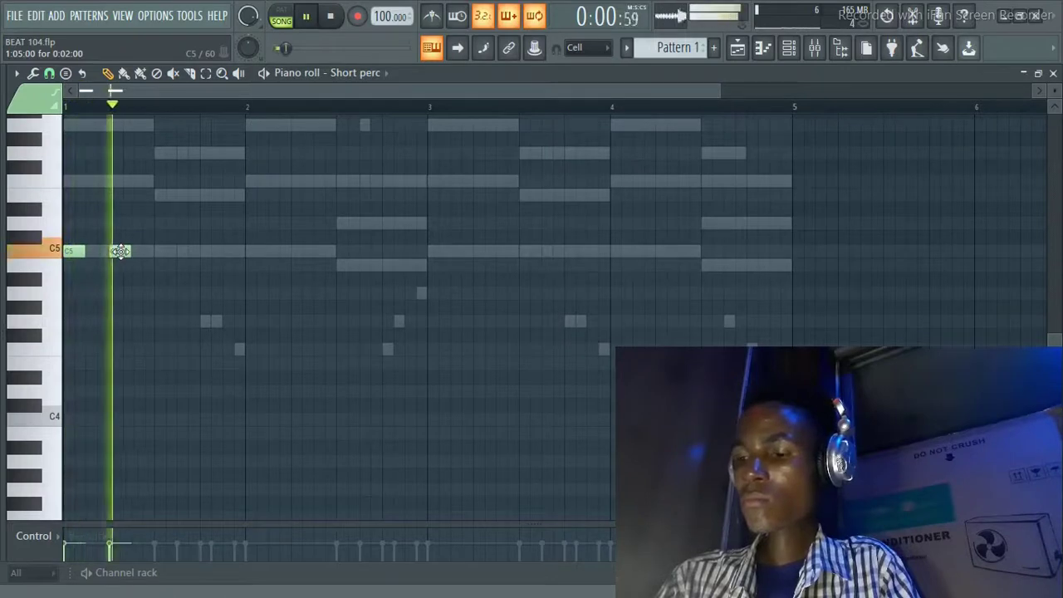
pyautogui.press('space')
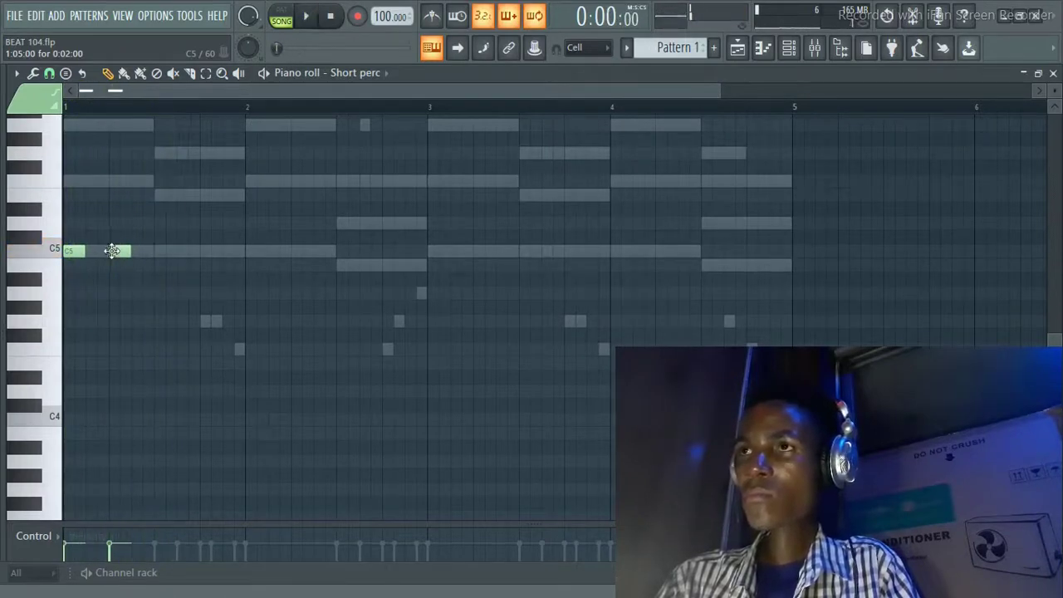
pyautogui.moveTo(119, 250); pyautogui.dragTo(108, 251)
pyautogui.press('space')
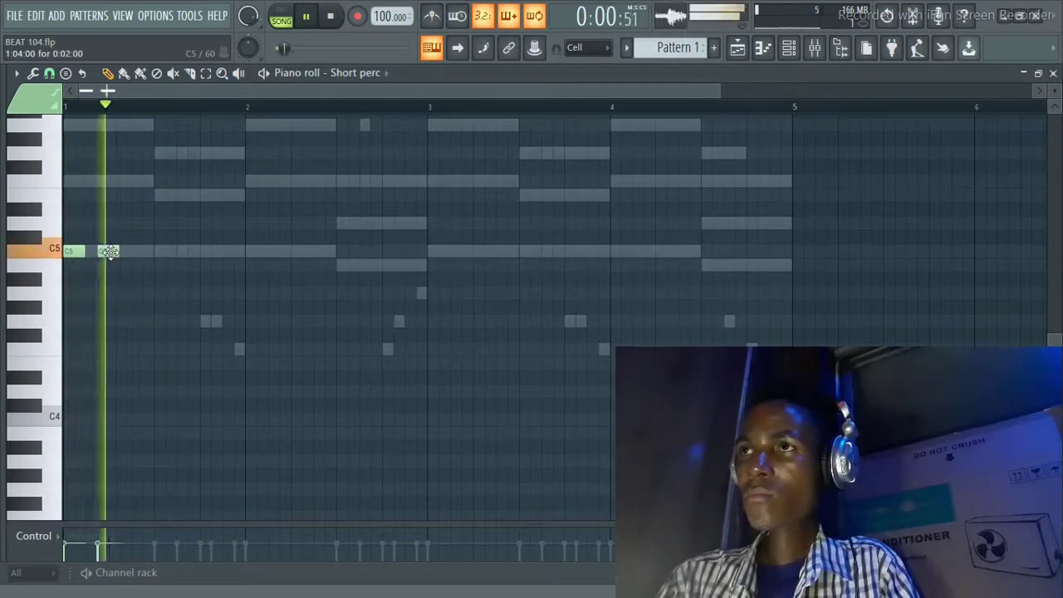
pyautogui.press('space')
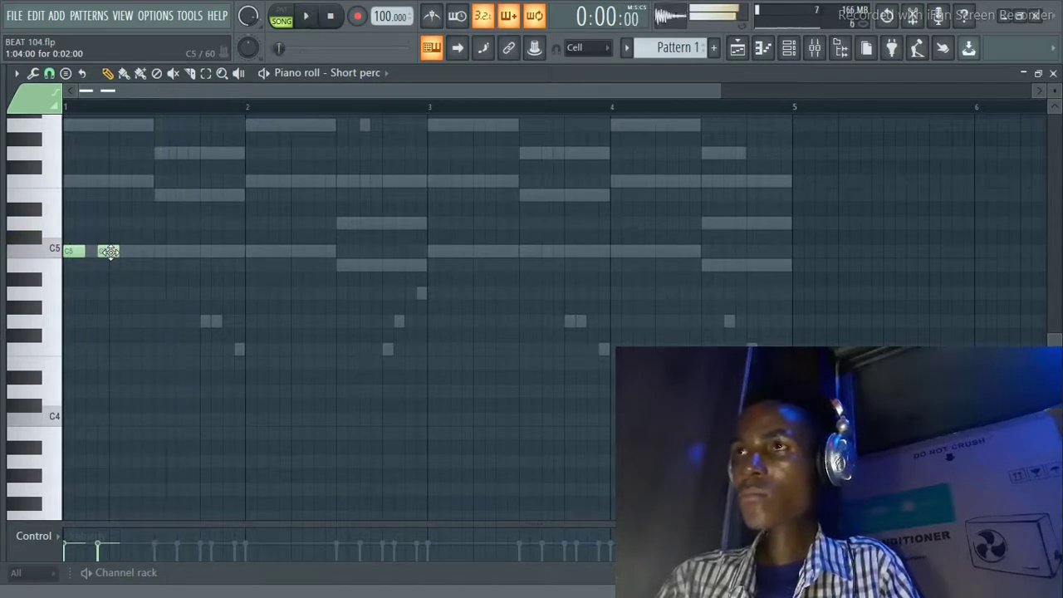
# Add a two-step E5 note at step 11 of bar 1 and play the phrase back.
pyautogui.click(190, 200)
pyautogui.press('space')
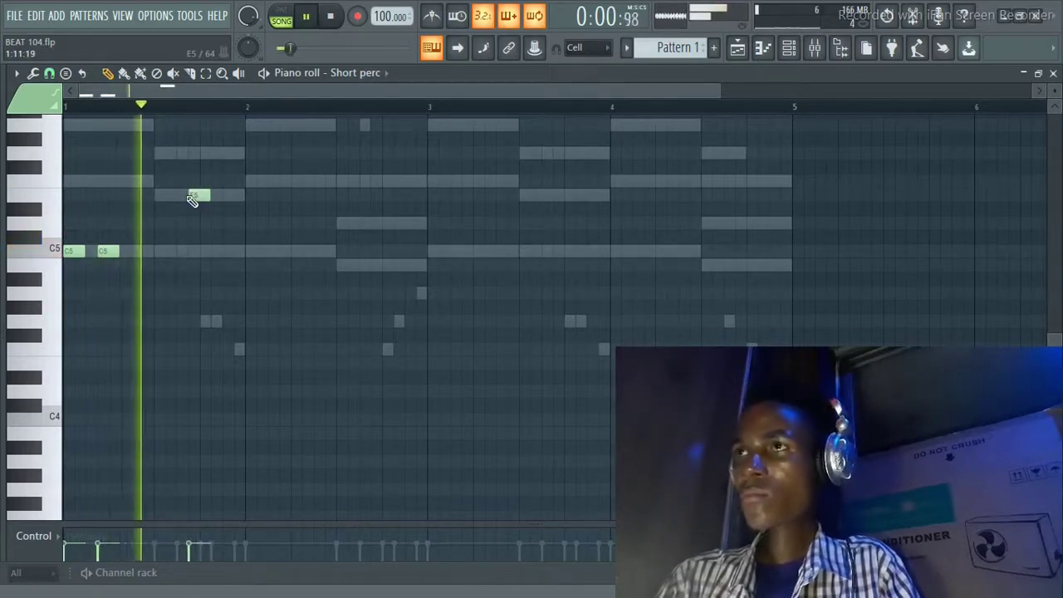
pyautogui.moveTo(200, 193); pyautogui.dragTo(188, 194)
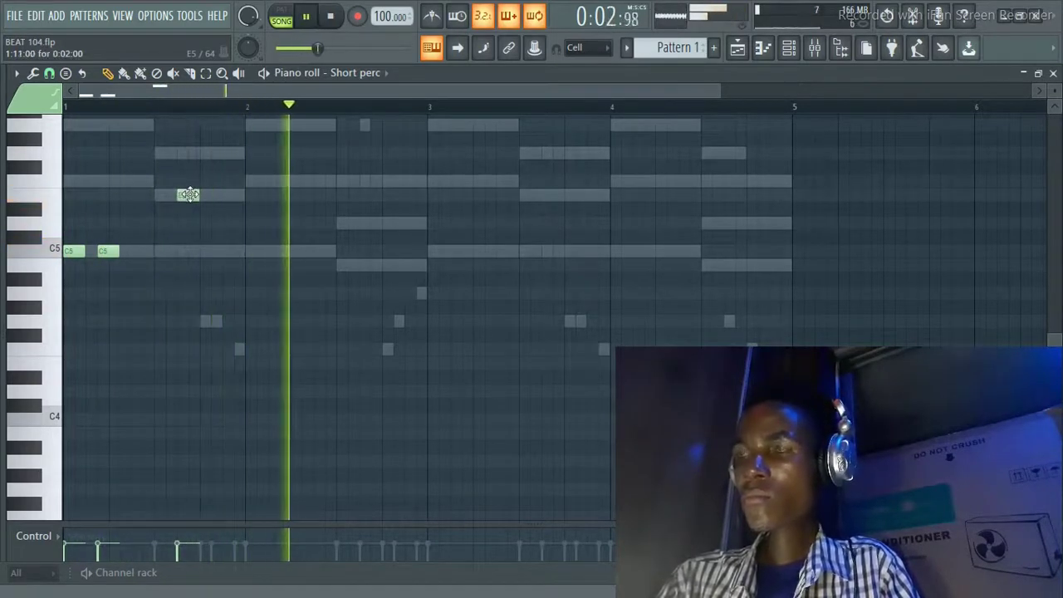
pyautogui.press('space')
pyautogui.press('space')
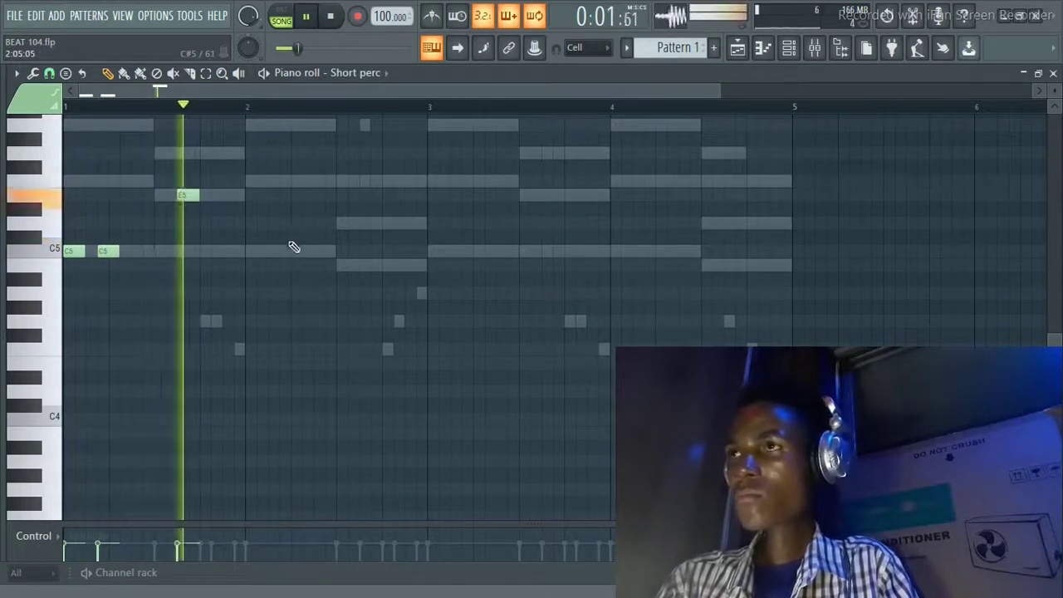
pyautogui.press('space')
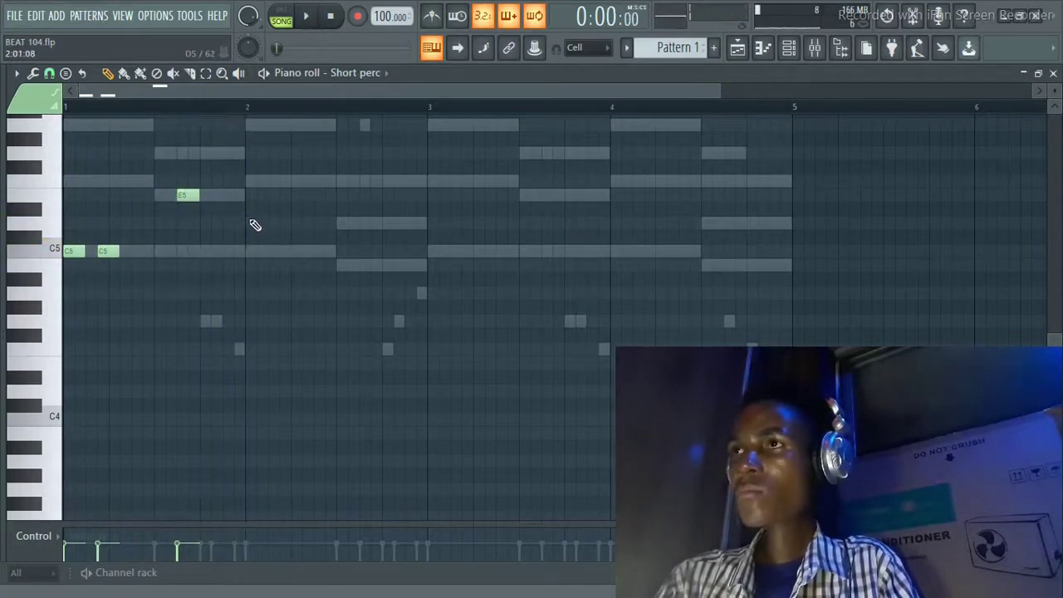
# Add two-step D5 notes at steps 1, 4 and 11 of bar 2, and play the phrase back.
pyautogui.click(258, 223)
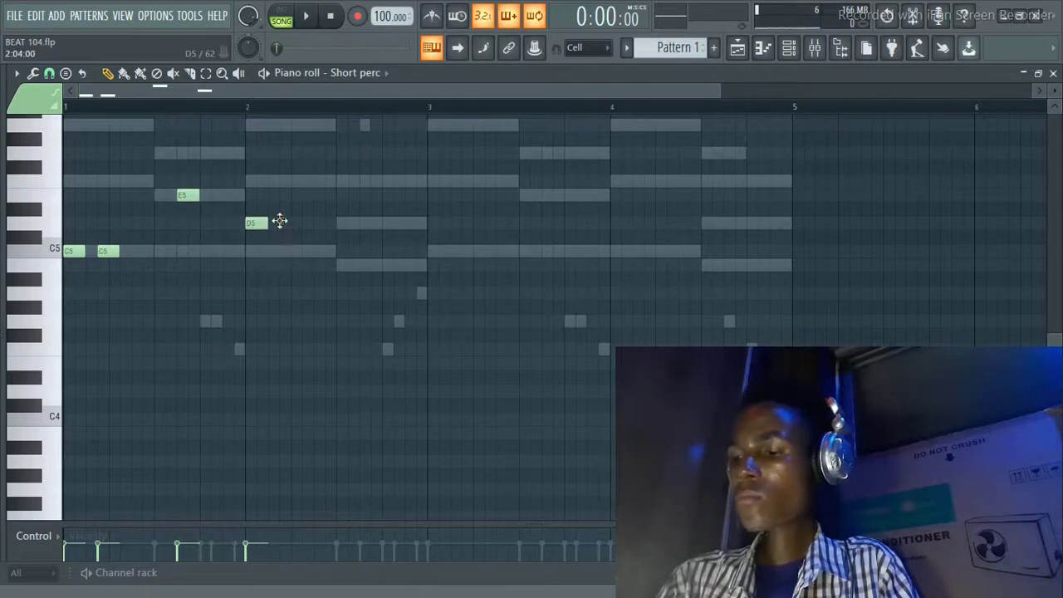
pyautogui.click(280, 220)
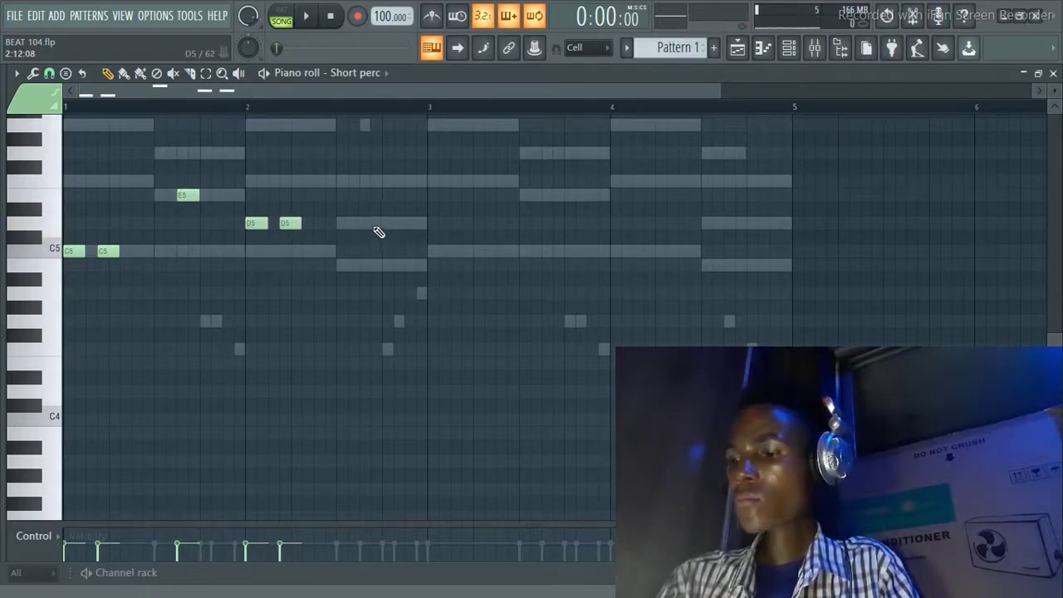
pyautogui.click(364, 223)
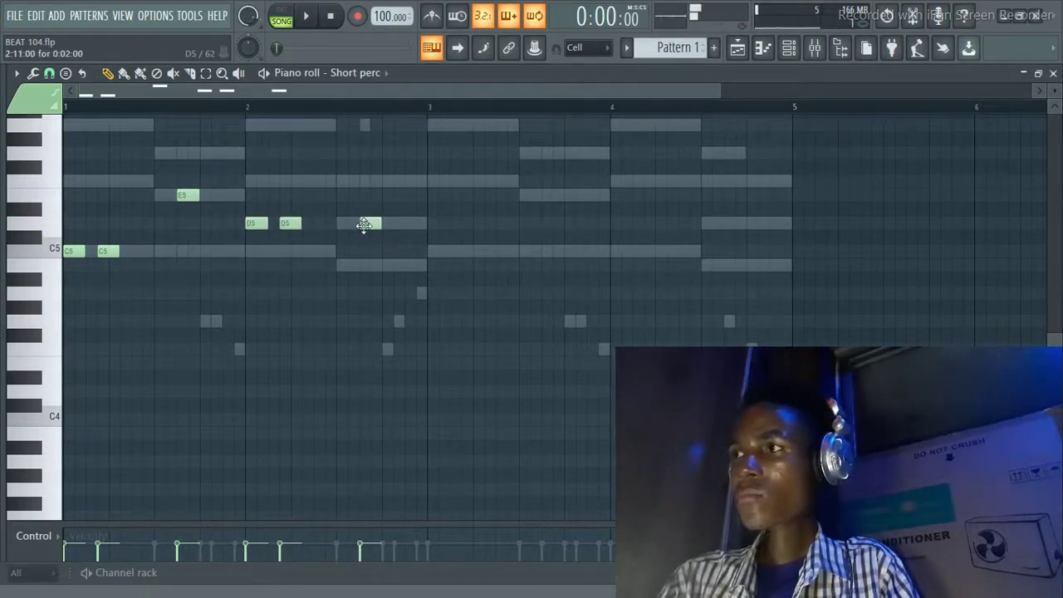
pyautogui.press('space')
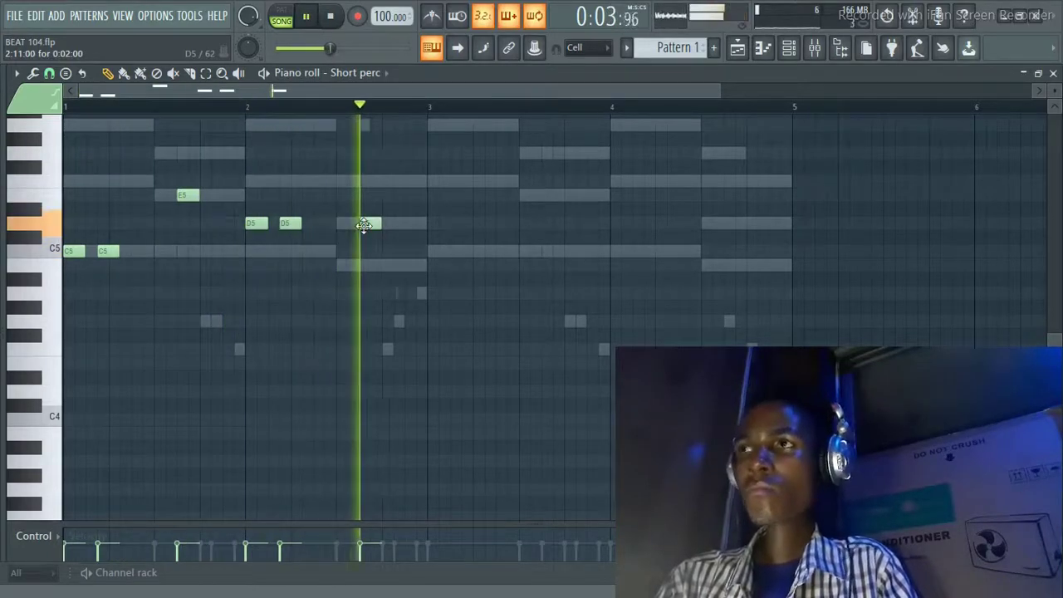
pyautogui.press('space')
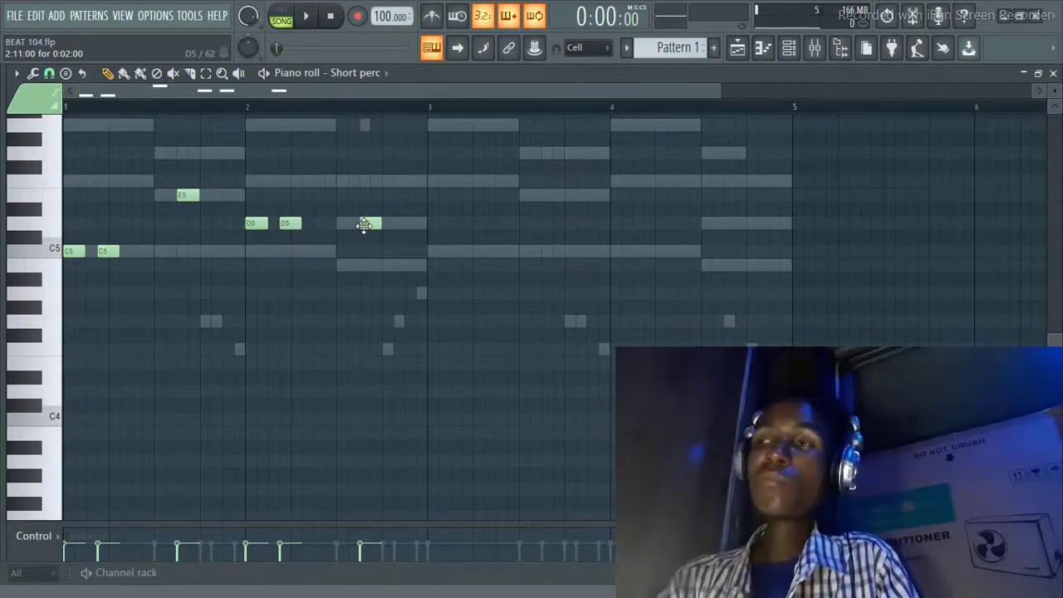
# Repeat the two-bar Short perc phrase across bars 3 and 4, and play it back.
pyautogui.press('space')
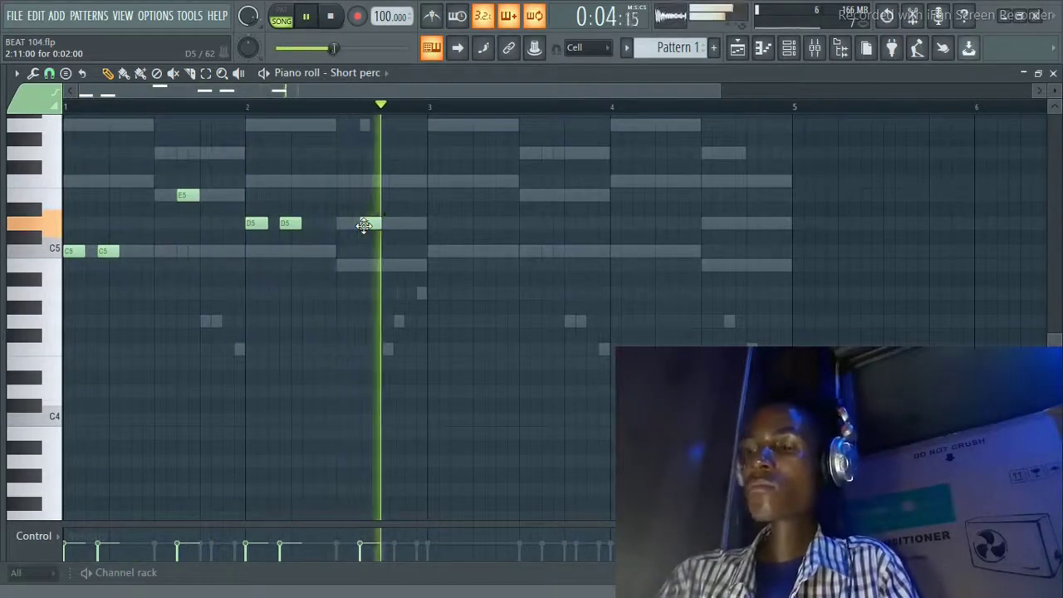
pyautogui.press('space')
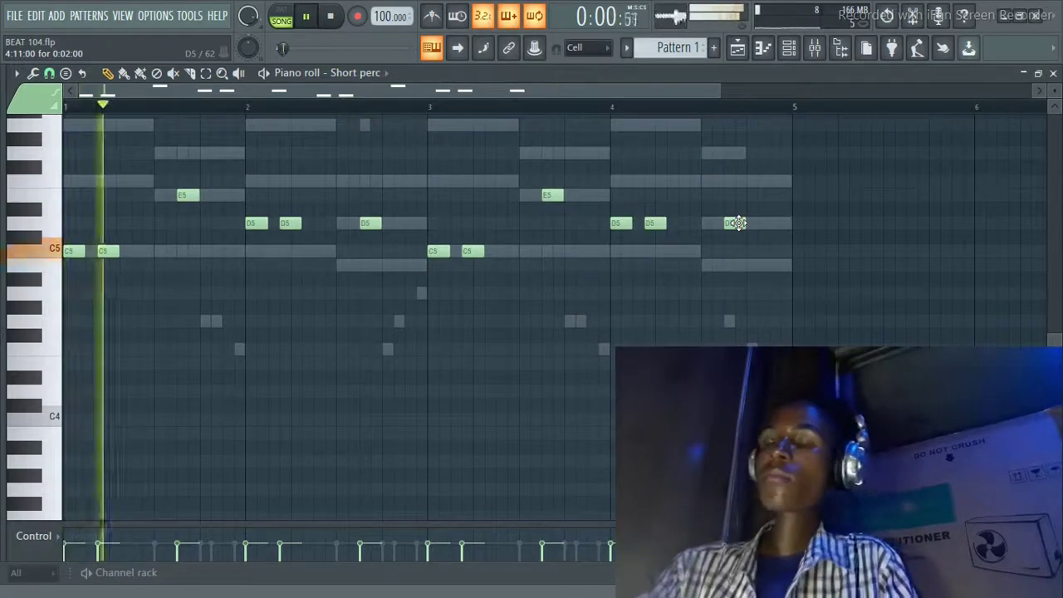
pyautogui.press('space')
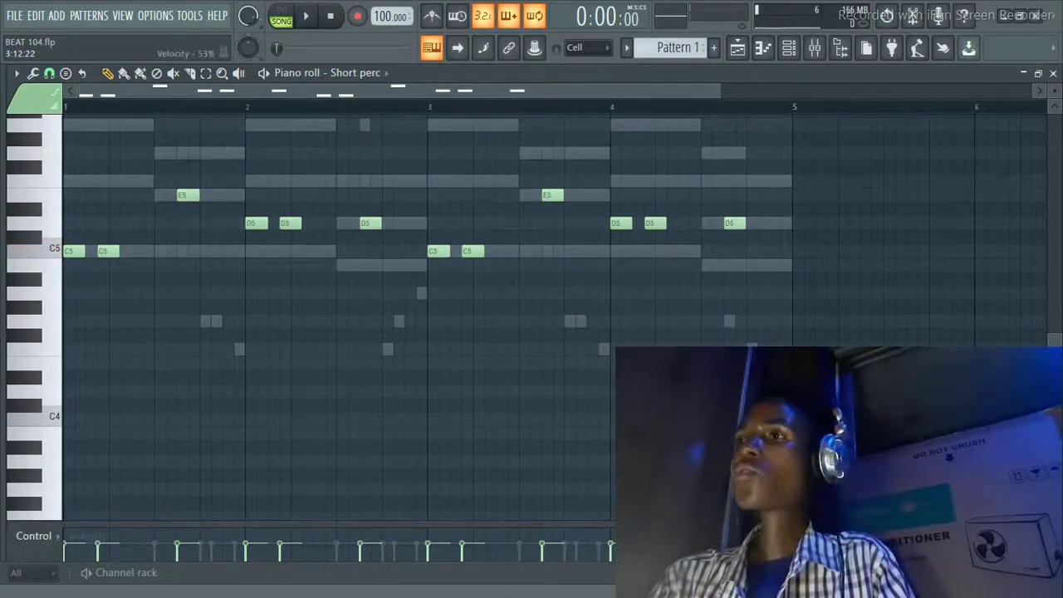
# Open the piano roll of the MiniSynth channel, then view and close its instrument settings.
pyautogui.click(410, 576)
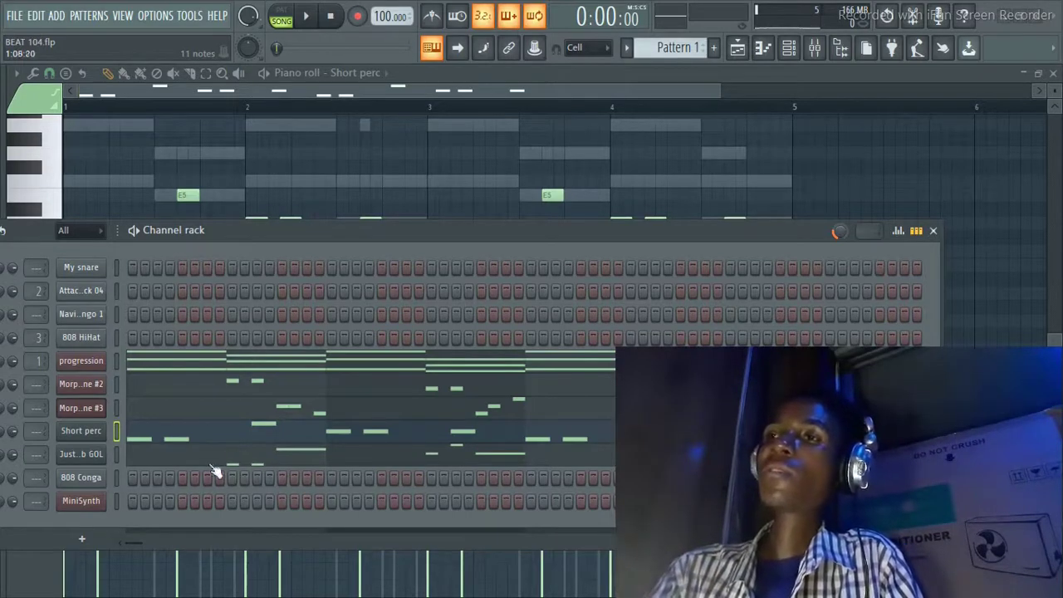
pyautogui.rightClick(98, 500)
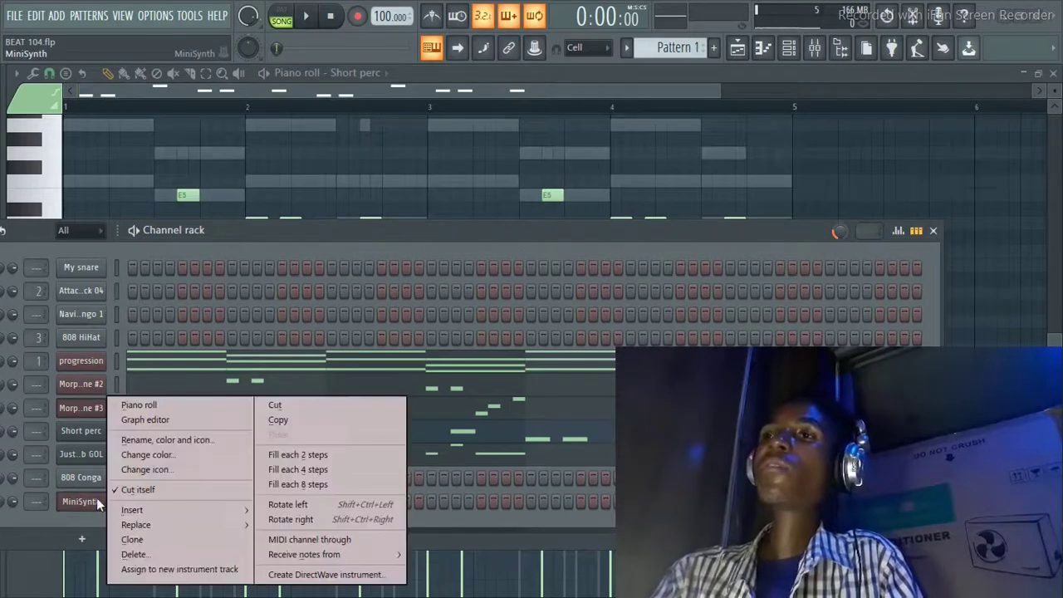
pyautogui.click(150, 409)
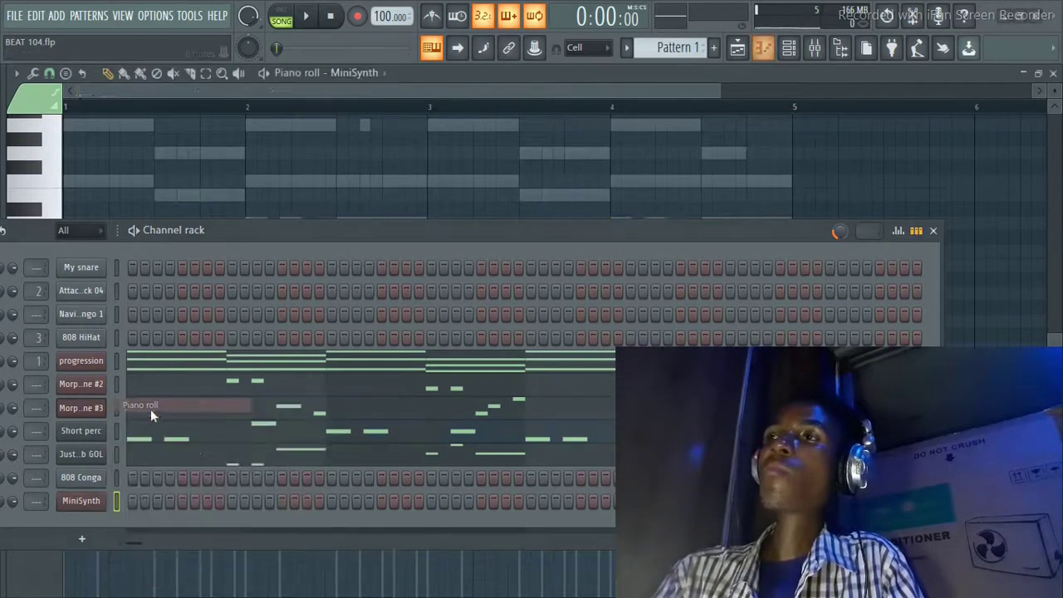
pyautogui.click(94, 506)
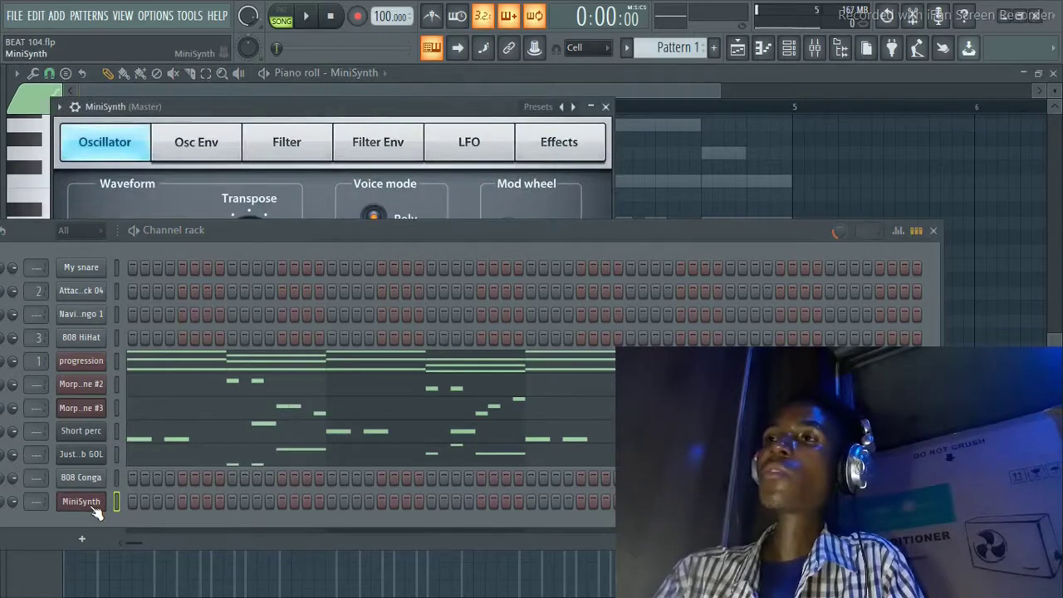
pyautogui.click(606, 108)
# Play the pattern with the MiniSynth piano roll open and move the channel rack down off its grid.
pyautogui.press('space')
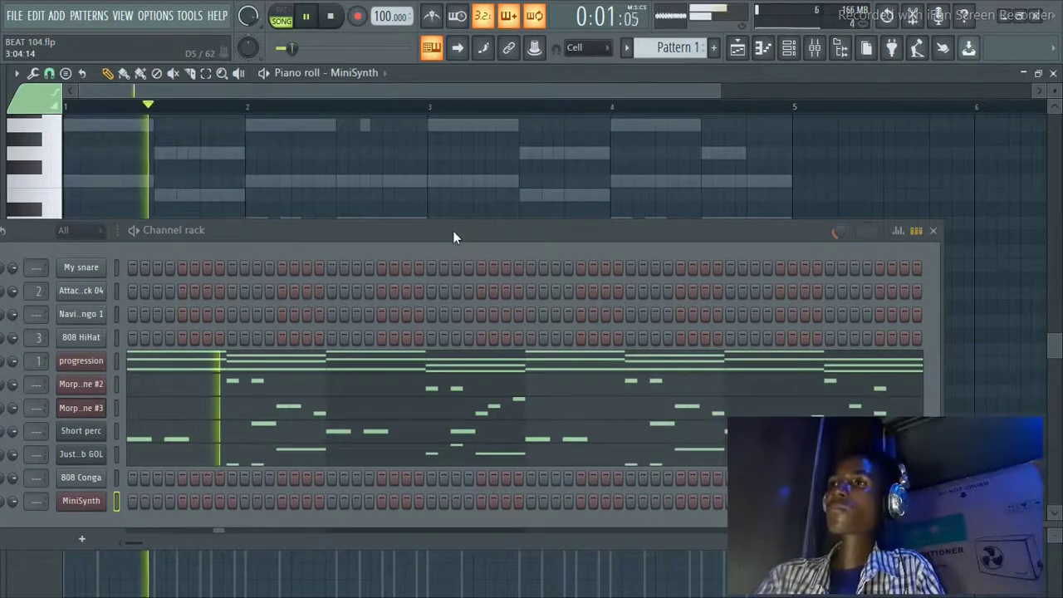
pyautogui.moveTo(452, 230); pyautogui.dragTo(401, 486)
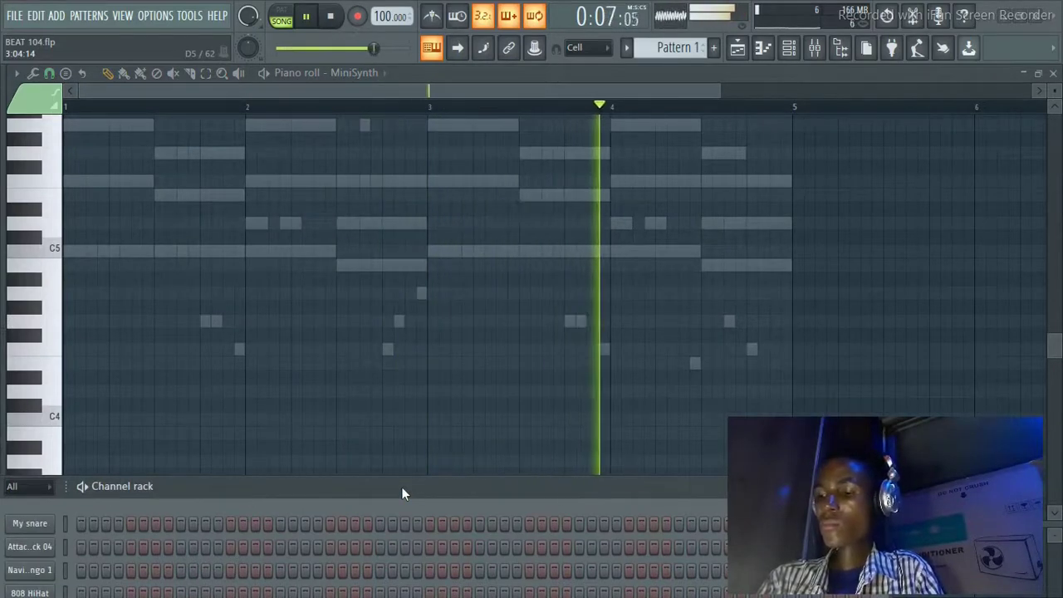
pyautogui.press('space')
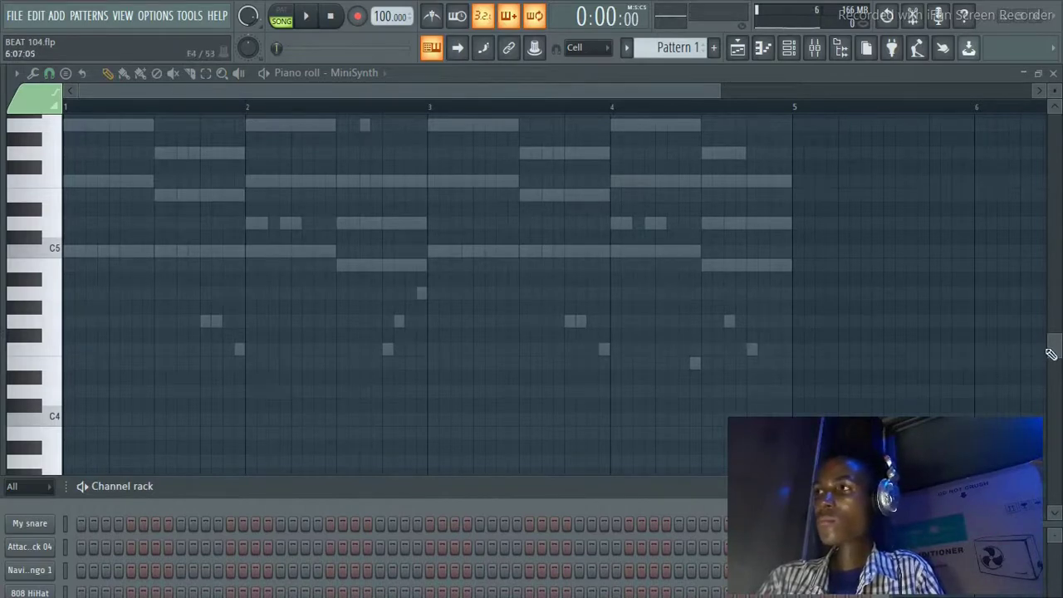
# In the MiniSynth piano roll, add a four-step D6 at step 13 of bar 1, and two-step D6 and C6 notes at steps 13 and 15 of bar 2.
pyautogui.moveTo(1054, 354); pyautogui.dragTo(1045, 292)
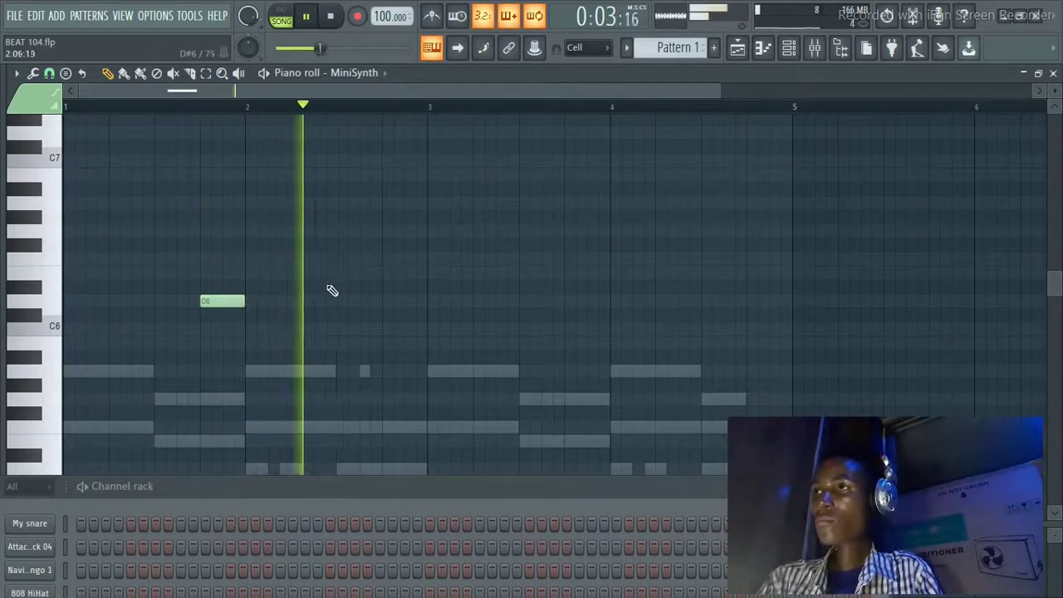
pyautogui.press('space')
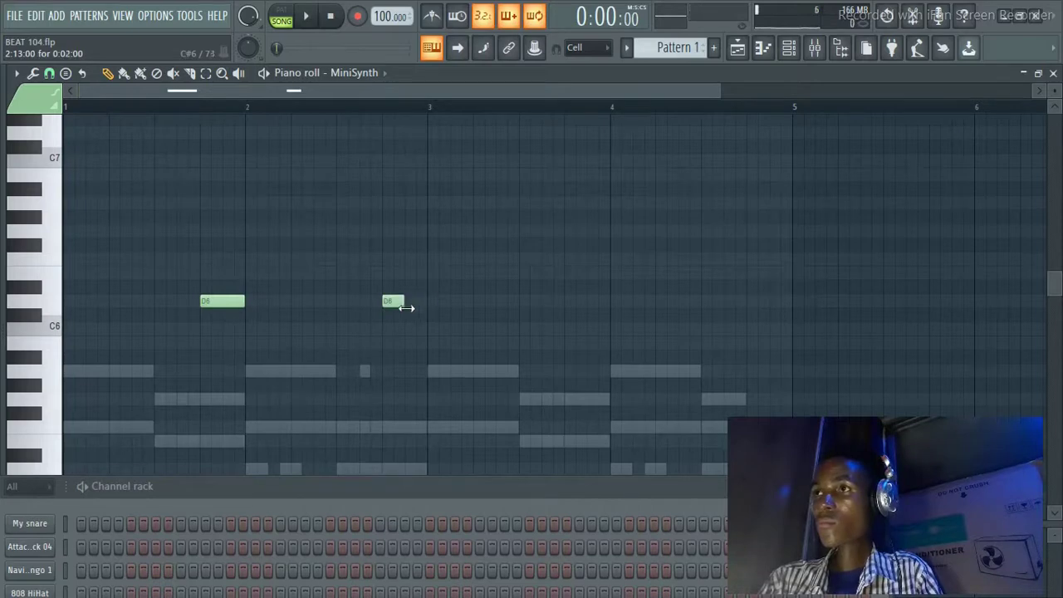
pyautogui.press('space')
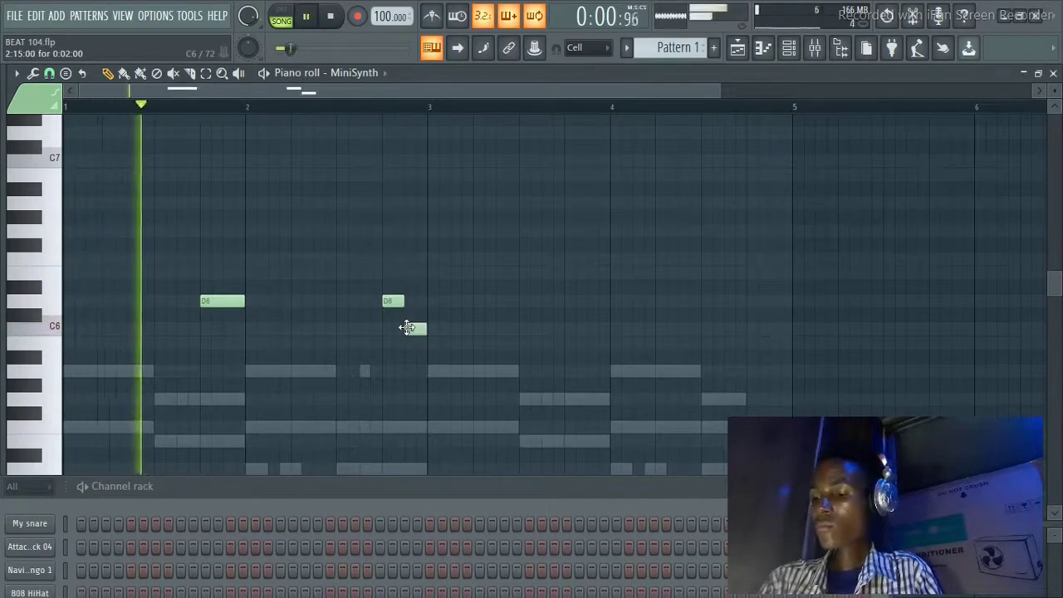
# Add a four-step D6 note at step 13 of bar 3 and a two-step C6 note at step 13 of bar 4.
pyautogui.click(571, 301)
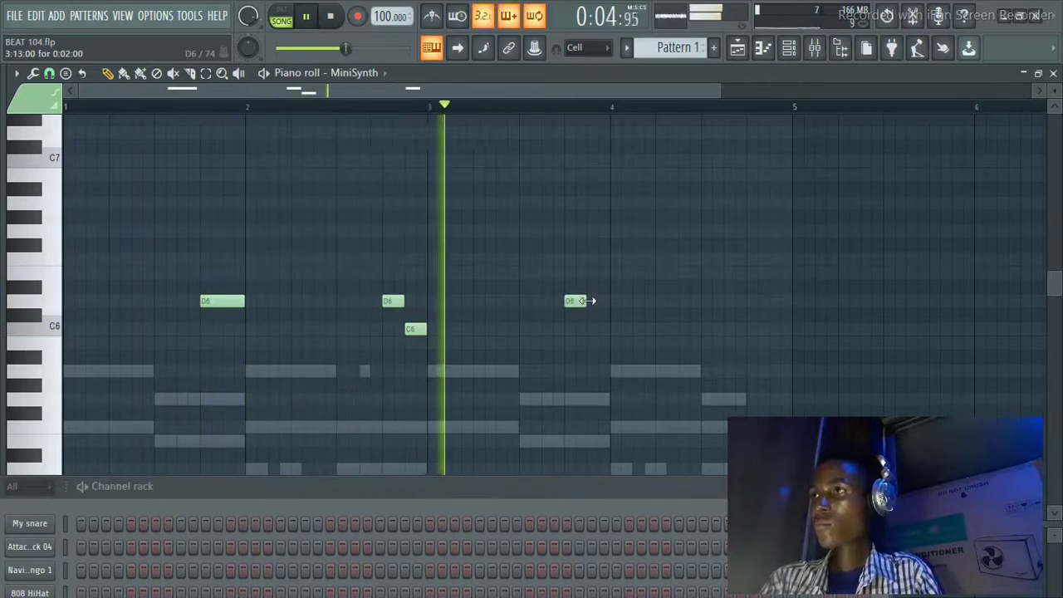
pyautogui.moveTo(591, 301); pyautogui.dragTo(604, 299)
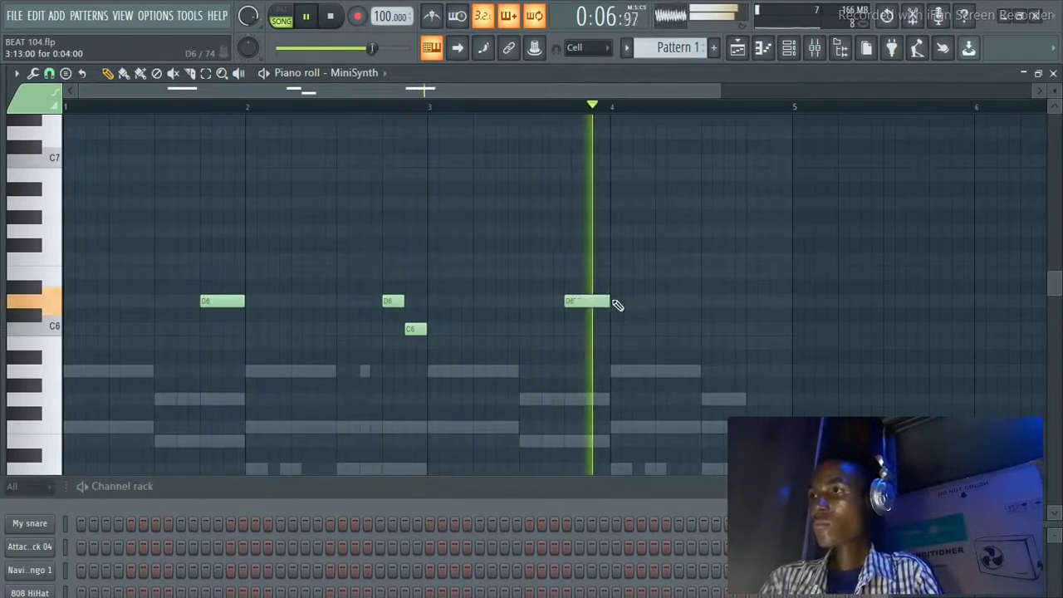
pyautogui.click(751, 329)
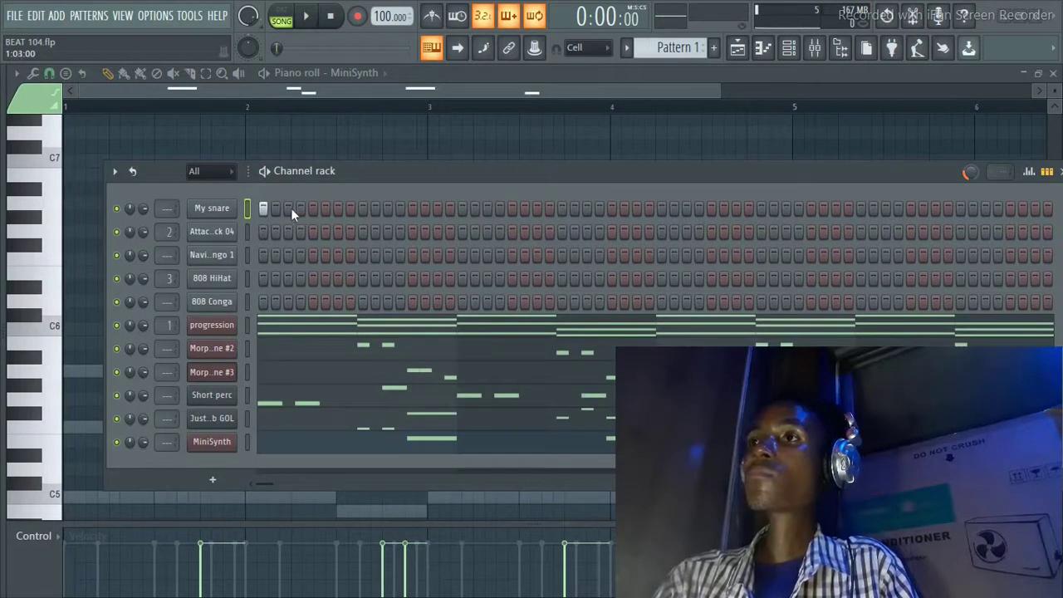
# Program My snare hits on steps 1, 4, 7, 8, 11 and 13 of bar 1 while playing the pattern.
pyautogui.click(300, 208)
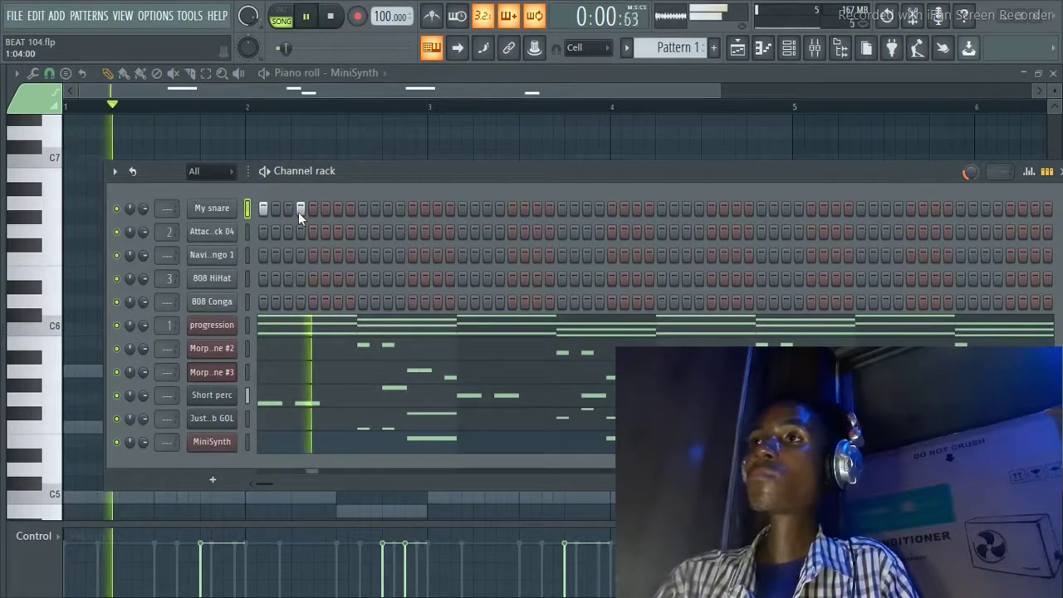
pyautogui.click(337, 208)
pyautogui.click(349, 208)
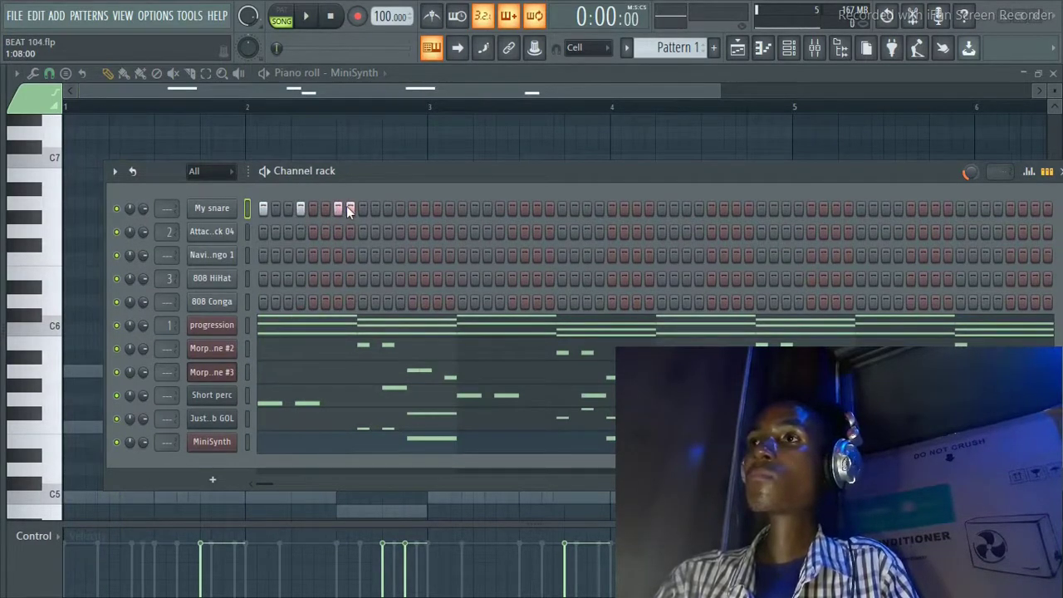
pyautogui.press('space')
pyautogui.press('space')
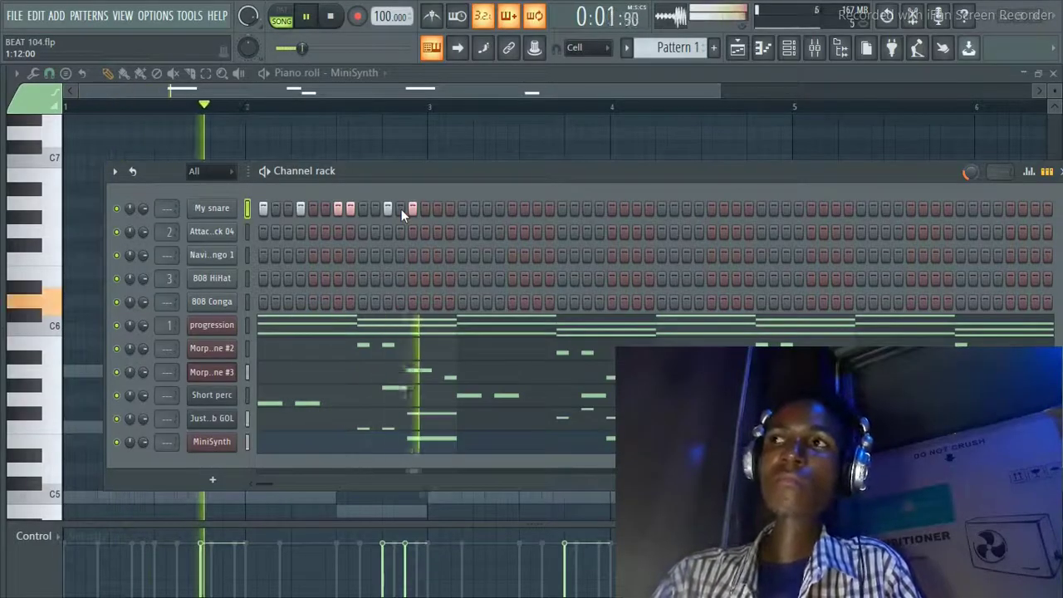
pyautogui.press('space')
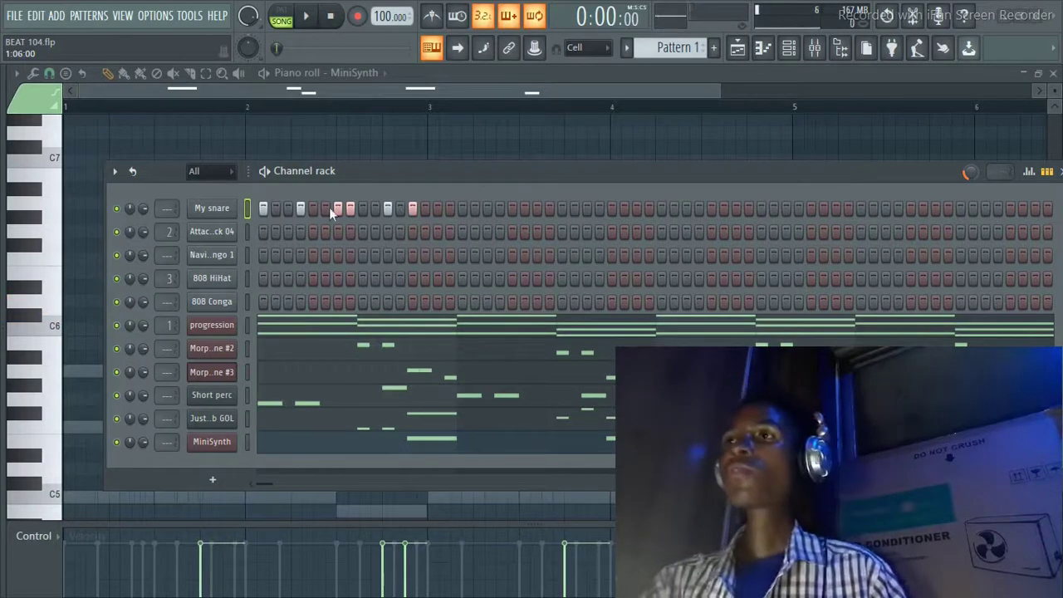
# Open the piano roll of the My snare channel and bring its C5 hits into view clear of the channel rack.
pyautogui.rightClick(209, 212)
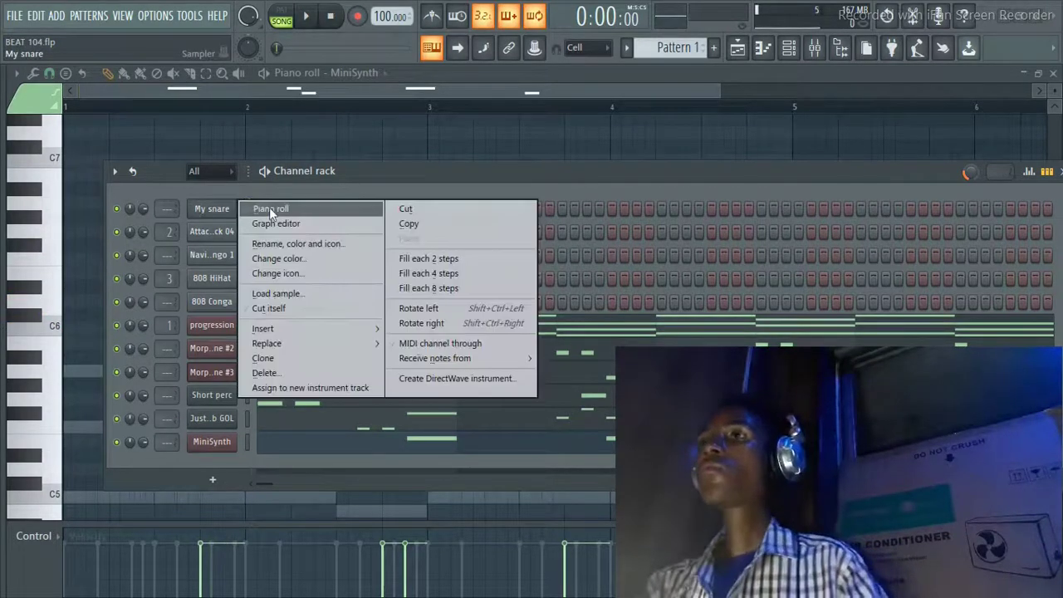
pyautogui.click(269, 208)
pyautogui.moveTo(316, 169); pyautogui.dragTo(299, 428)
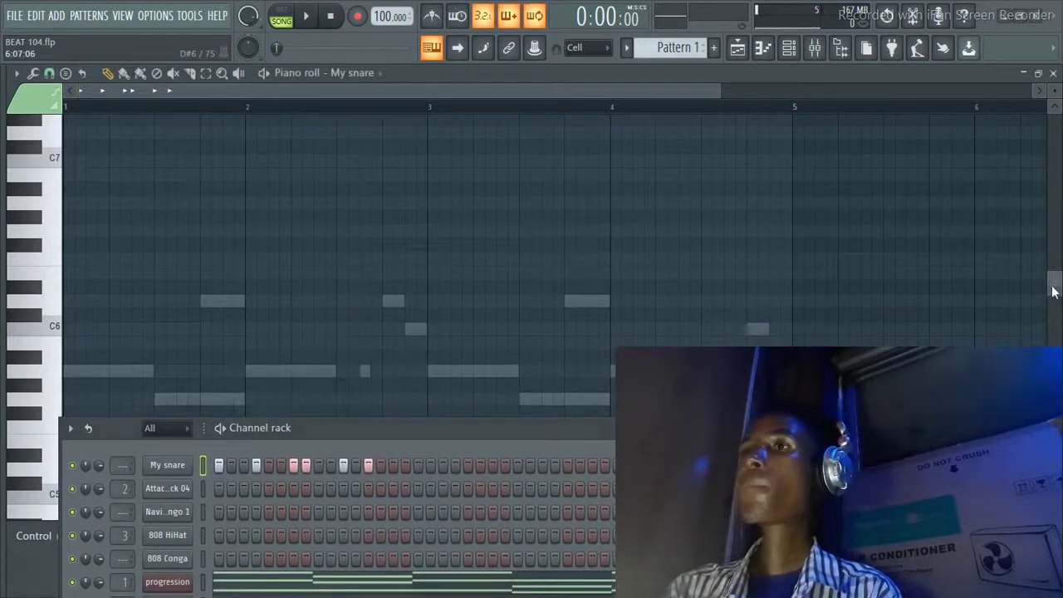
pyautogui.moveTo(1053, 291); pyautogui.dragTo(1053, 334)
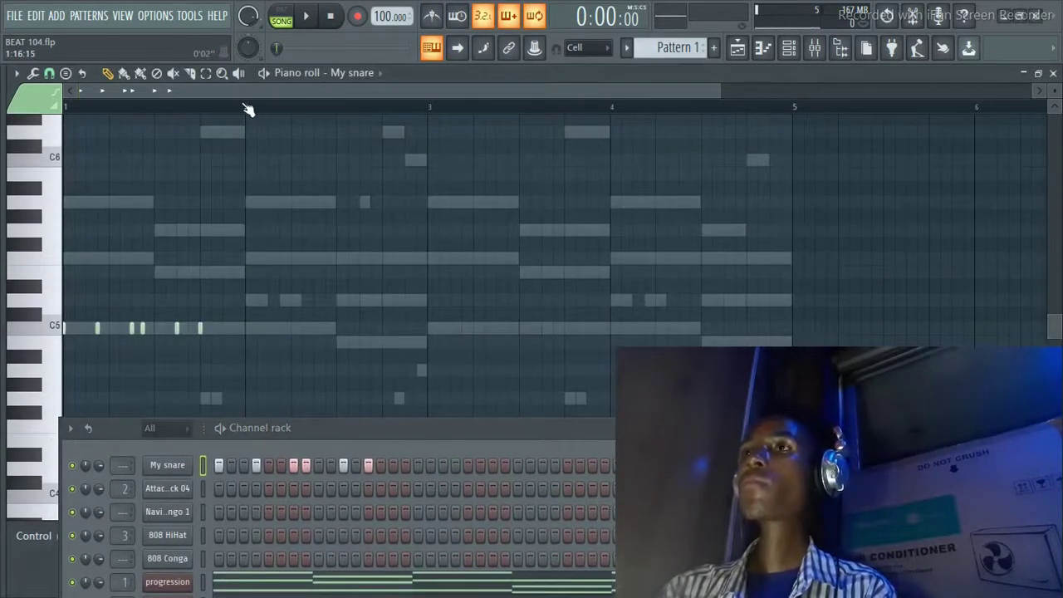
# Repeat the bar 1 snare hits across bars 2, 3 and 4, and play the pattern back.
pyautogui.moveTo(243, 106); pyautogui.dragTo(3, 191)
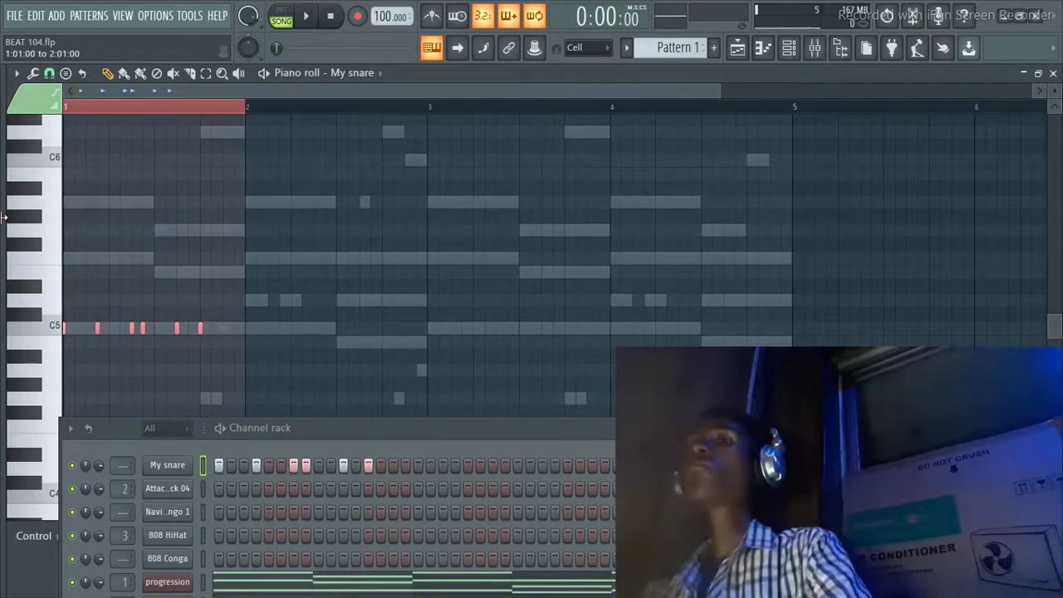
pyautogui.hotkey('ctrl', 'b')
pyautogui.hotkey('ctrl', 'b')
pyautogui.hotkey('ctrl', 'b')
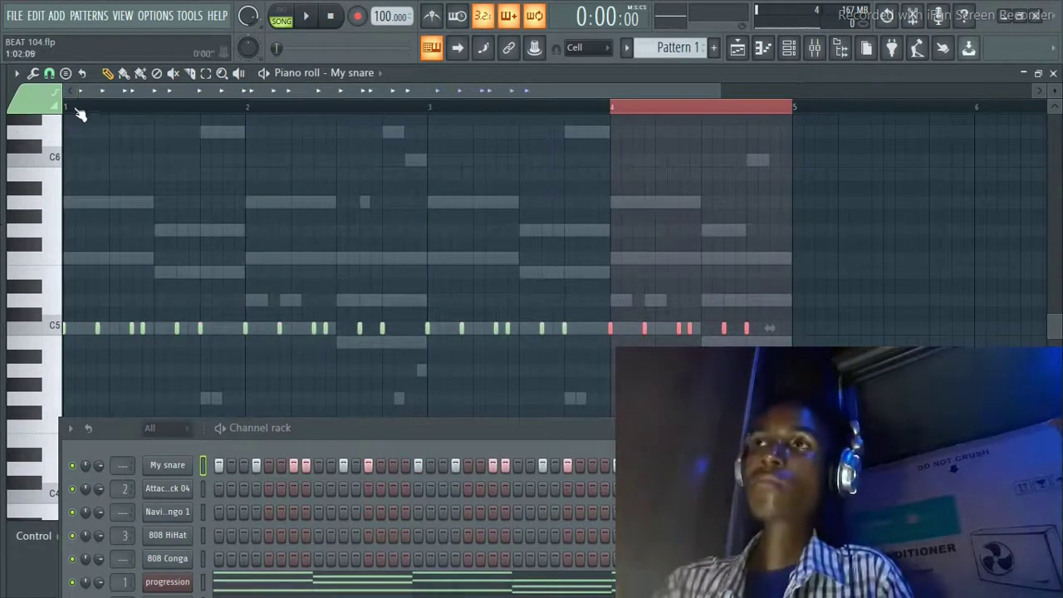
pyautogui.hotkey('ctrl', 'd')
pyautogui.press('space')
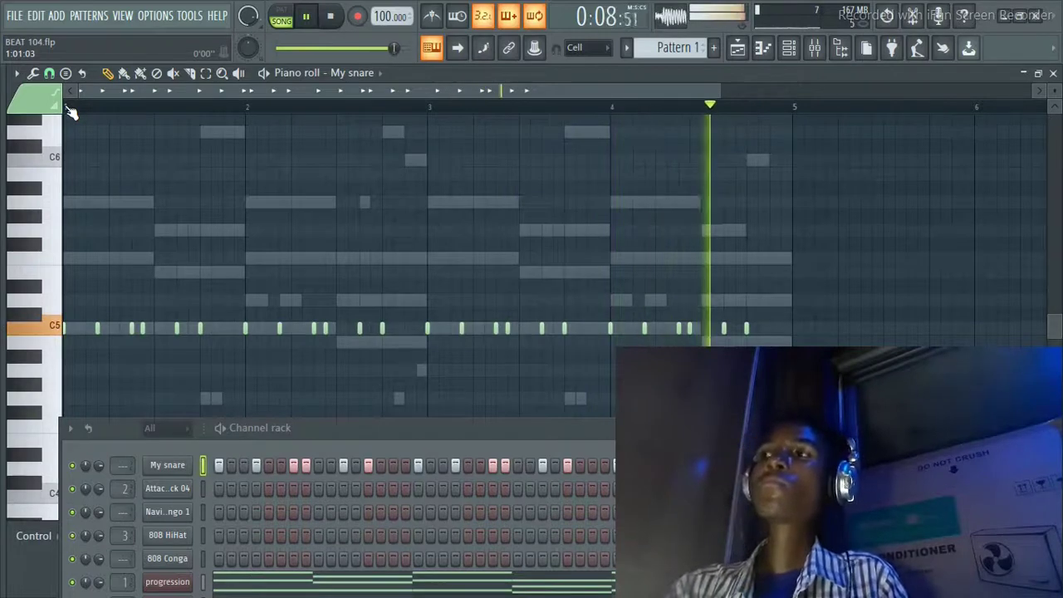
pyautogui.press('space')
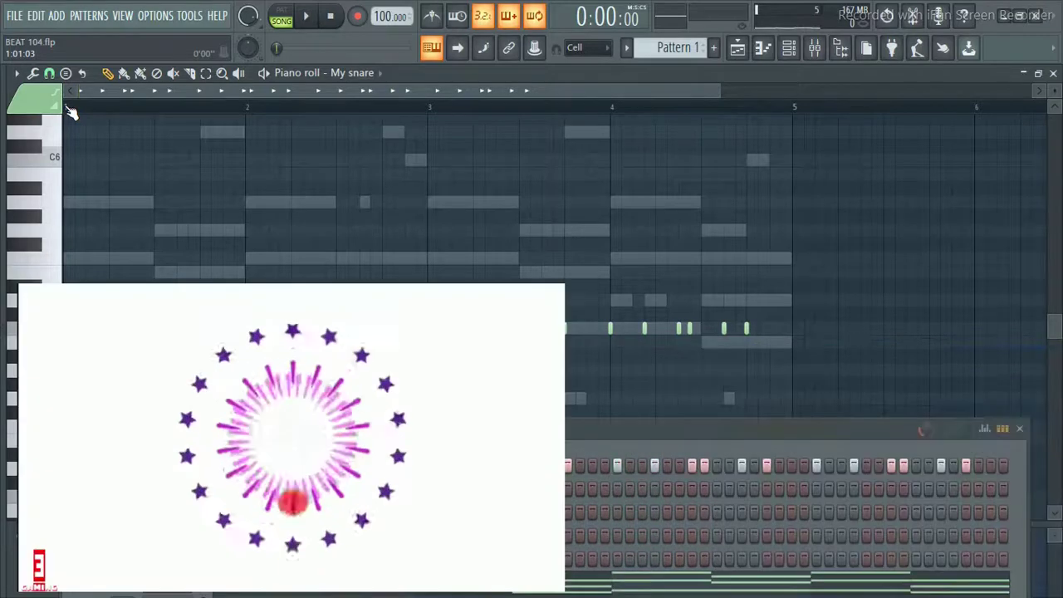
pyautogui.press('space')
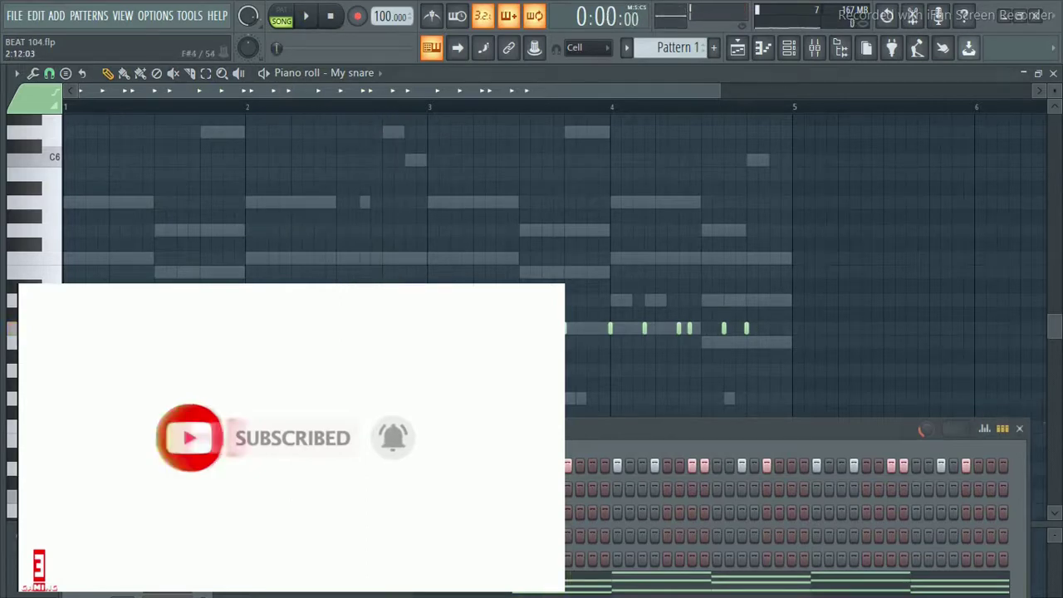
# Program the Attac..ck 04 channel on steps 1, 11 and 13 of all four bars, plus steps 14 and 15 of bar 4.
pyautogui.moveTo(374, 429); pyautogui.dragTo(377, 319)
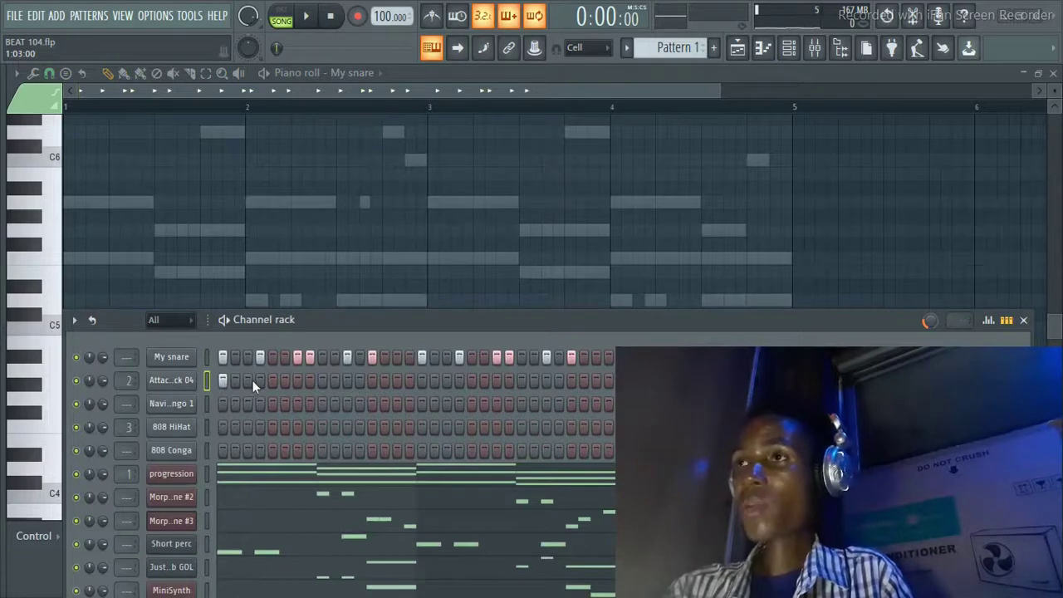
pyautogui.press('space')
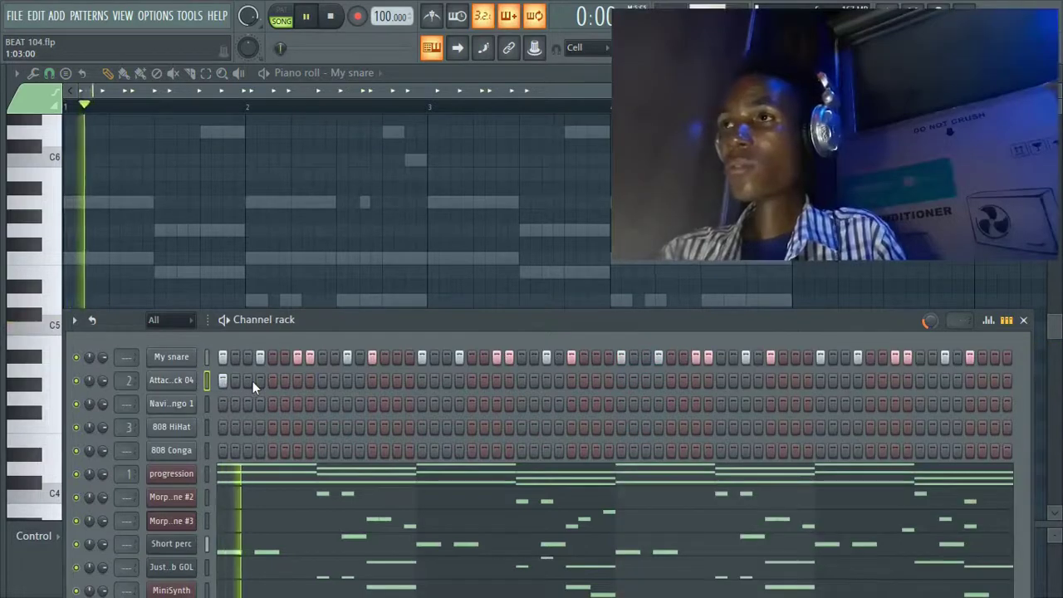
pyautogui.click(347, 379)
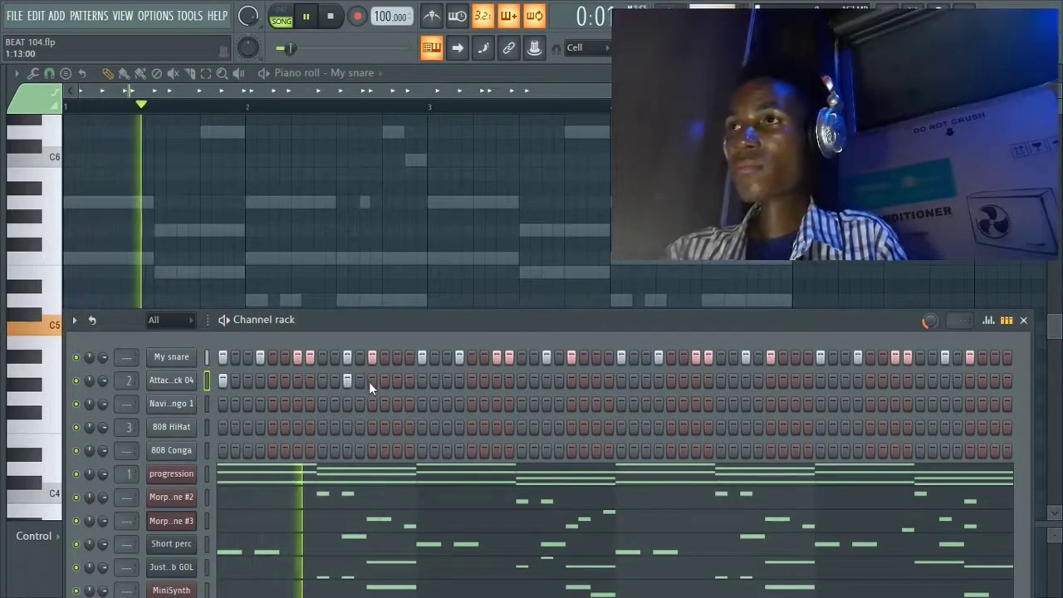
pyautogui.click(371, 381)
pyautogui.press('space')
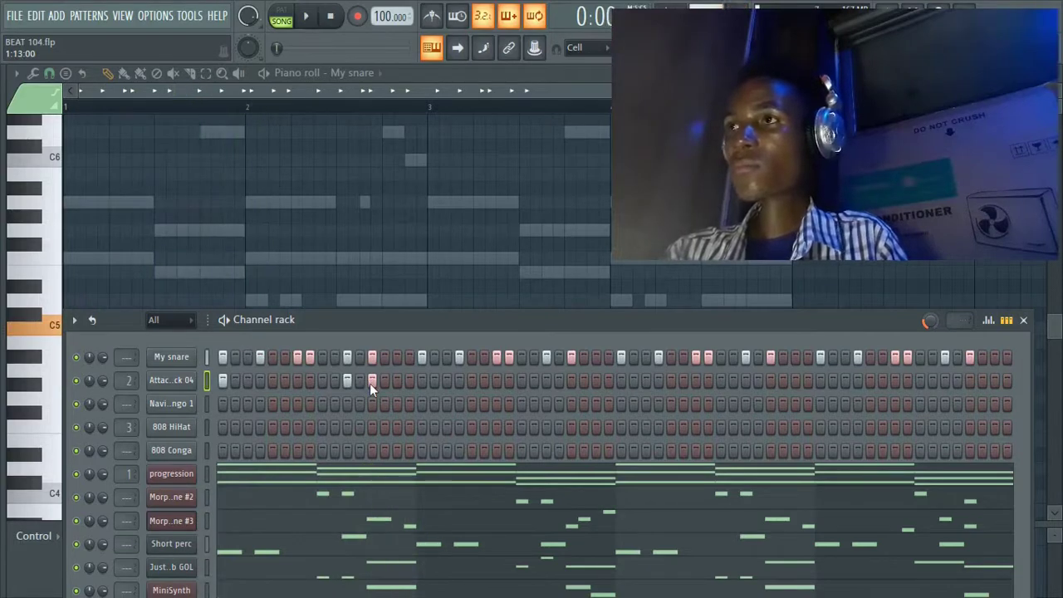
pyautogui.click(420, 382)
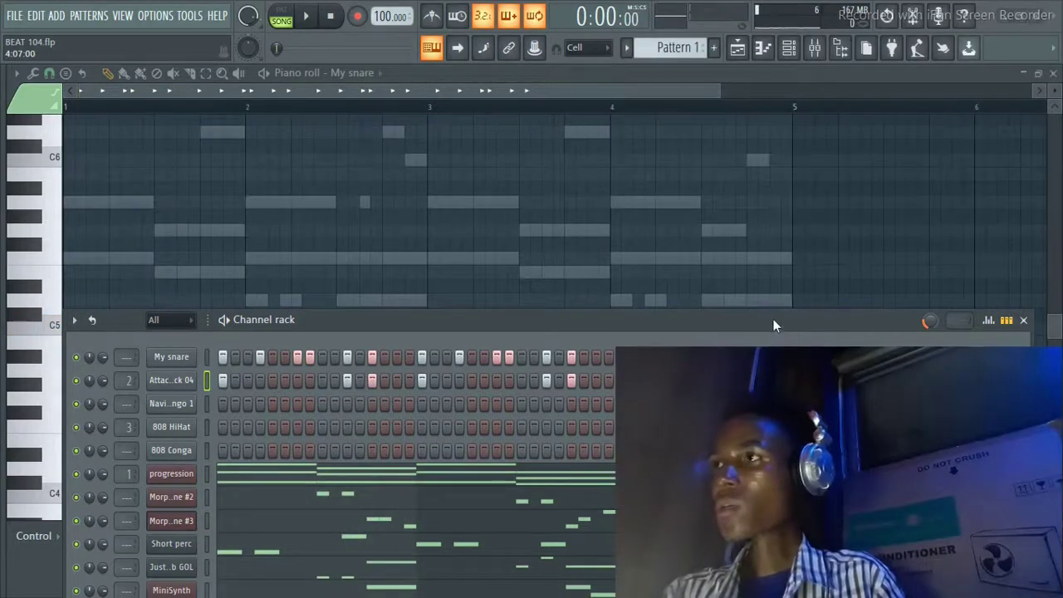
# Show the Attac..ck 04 velocity graph, lower the velocity of its first hit, and play the pattern.
pyautogui.moveTo(773, 319); pyautogui.dragTo(750, 261)
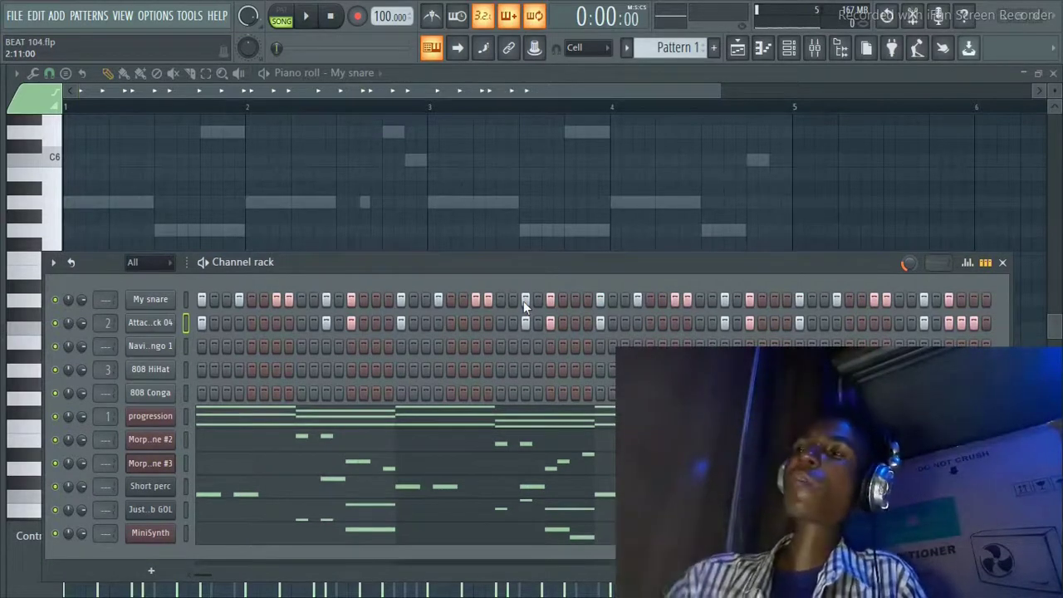
pyautogui.click(967, 263)
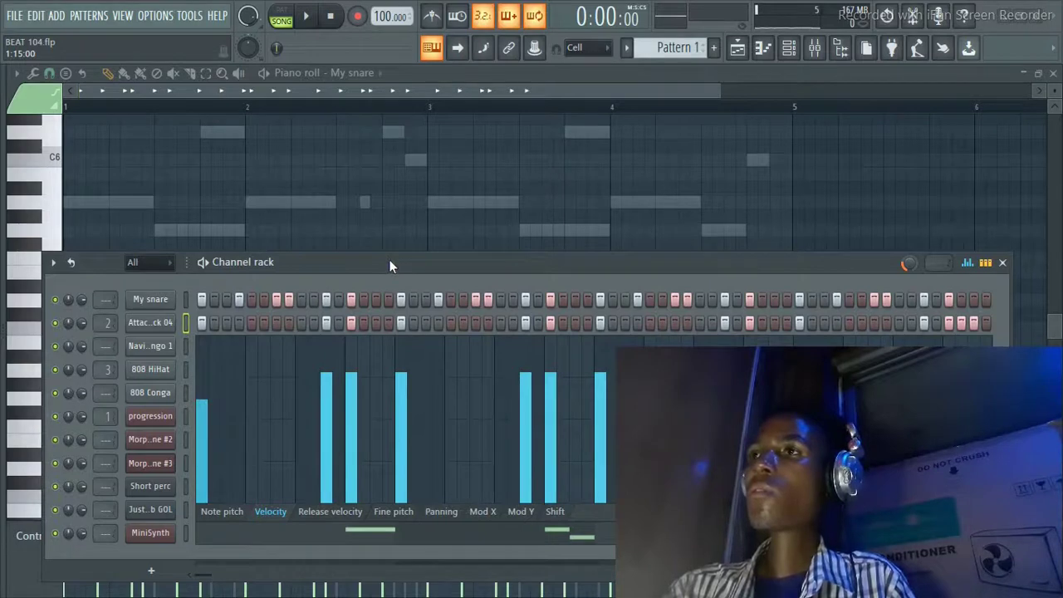
pyautogui.press('space')
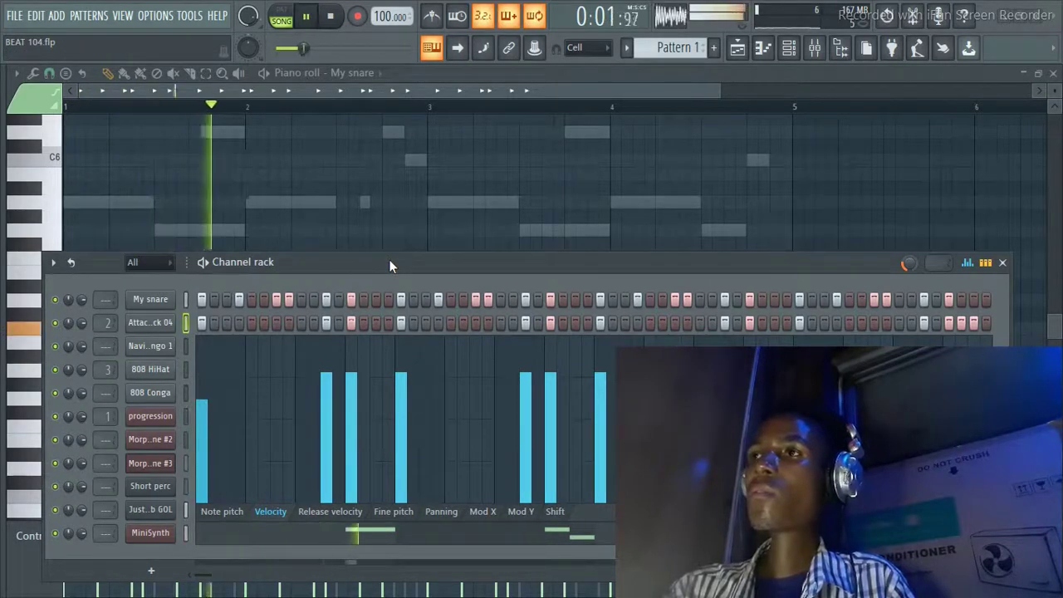
pyautogui.moveTo(389, 259); pyautogui.dragTo(377, 341)
pyautogui.press('space')
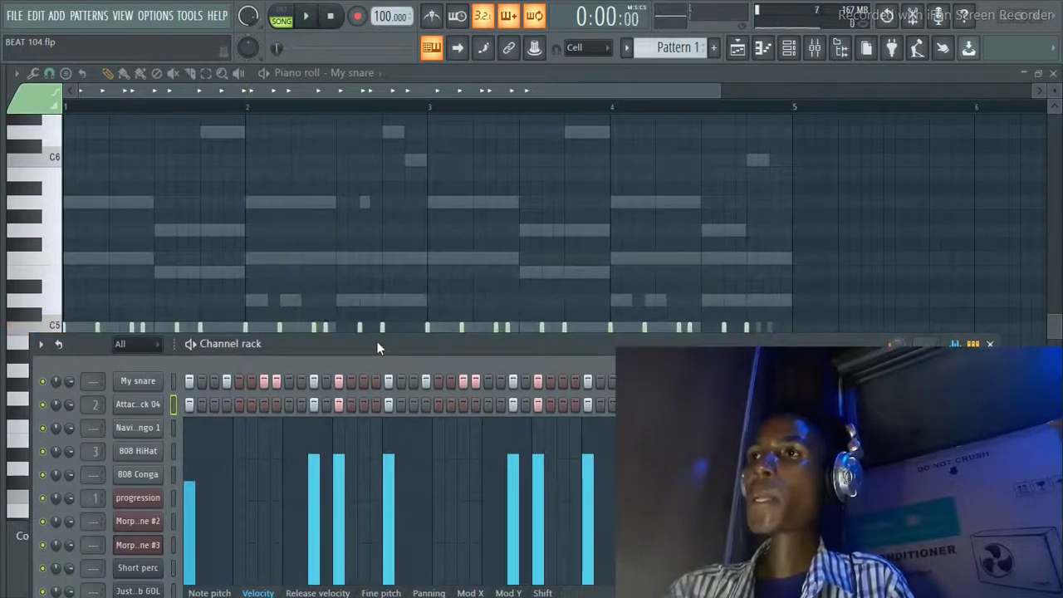
# Try extra Attac..ck 04 hits on steps 7 and 8 of bar 1, play them and remove them.
pyautogui.press('space')
pyautogui.moveTo(264, 404); pyautogui.dragTo(277, 404)
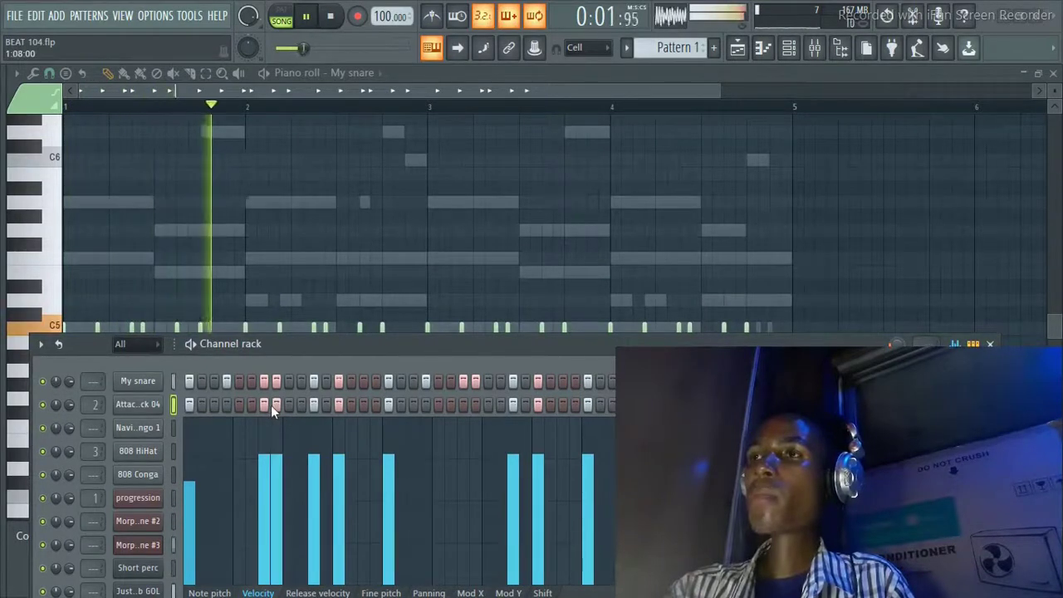
pyautogui.press('space')
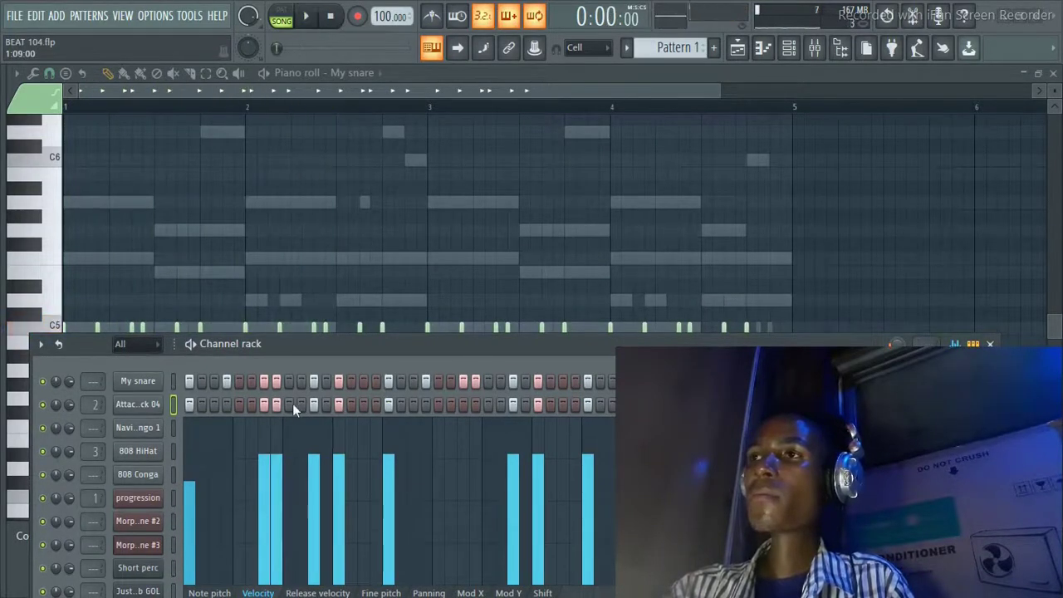
pyautogui.press('space')
pyautogui.press('space')
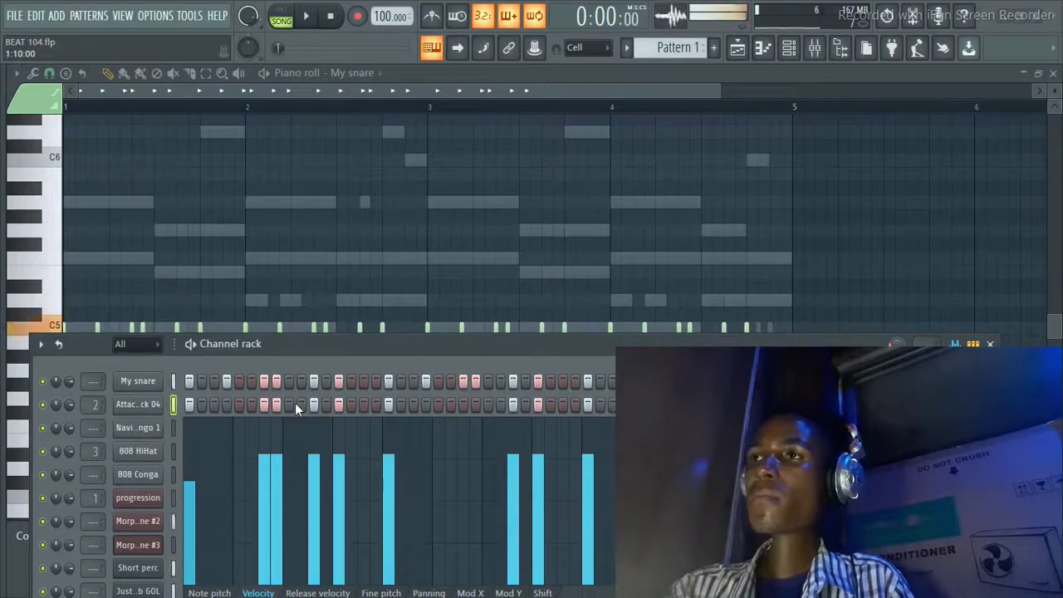
pyautogui.rightClick(276, 404)
pyautogui.rightClick(262, 403)
# Raise the velocities of the Attac..ck 04 hits on steps 11 and 13 of bars 1 and 2 during playback.
pyautogui.press('space')
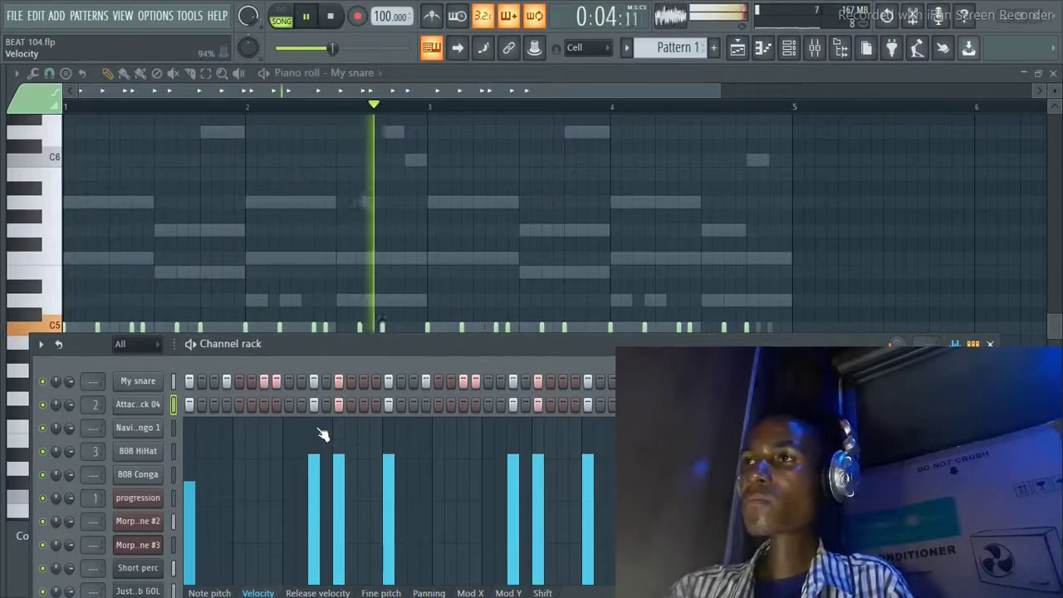
pyautogui.moveTo(314, 425); pyautogui.dragTo(335, 425)
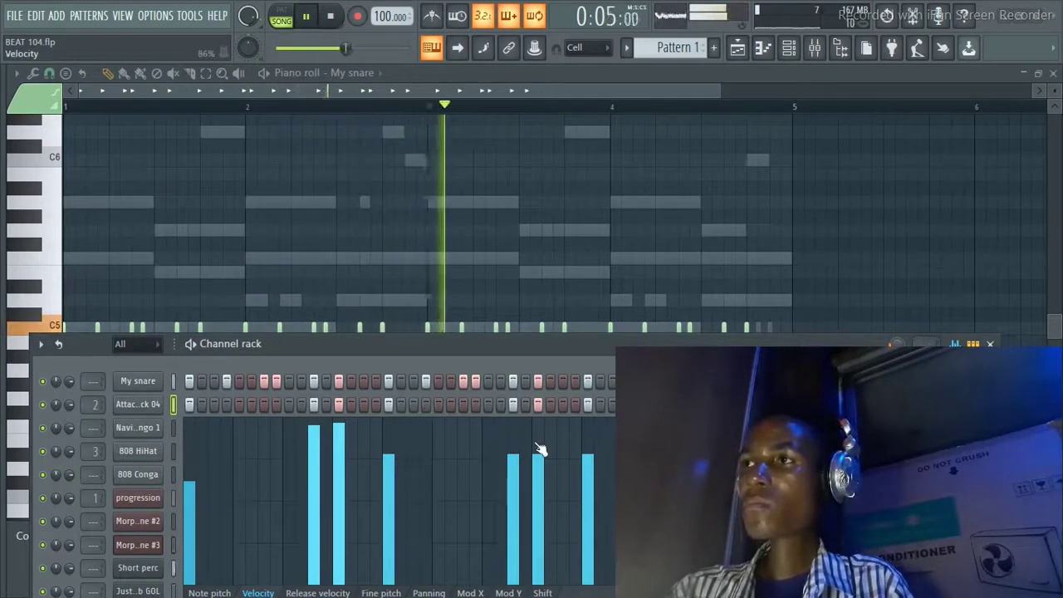
pyautogui.moveTo(520, 434); pyautogui.dragTo(537, 439)
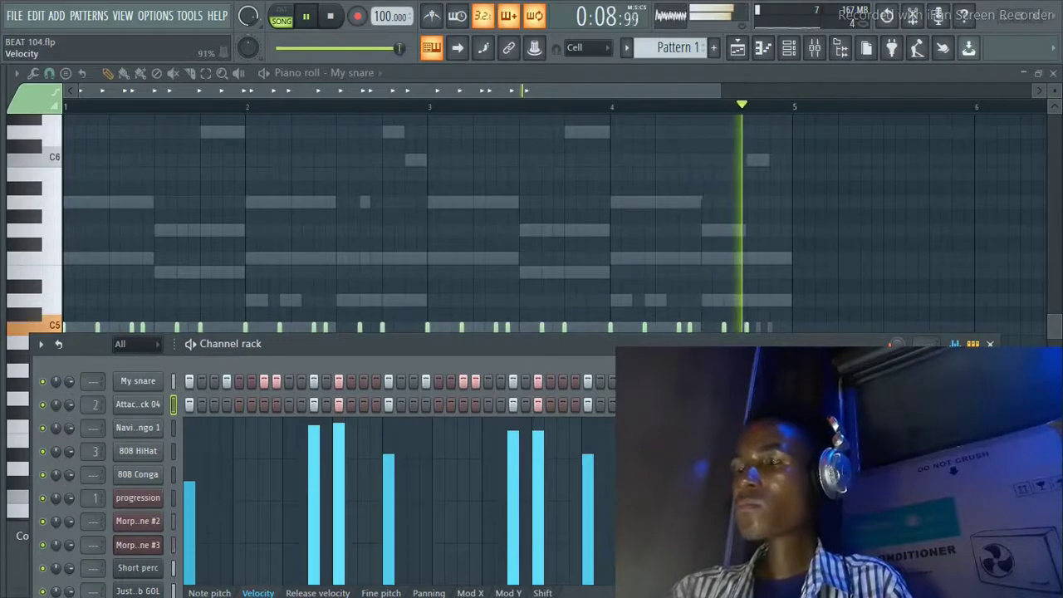
# Replace the Attac..ck 04 hit on step 11 of bar 1 with one on step 14, and raise its velocity.
pyautogui.press('space')
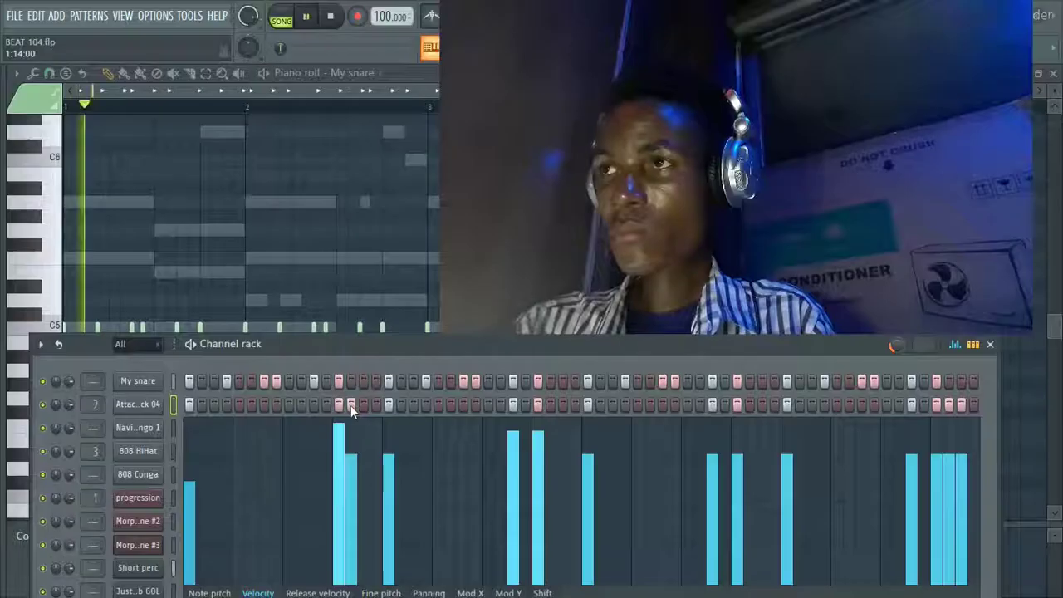
pyautogui.click(353, 433)
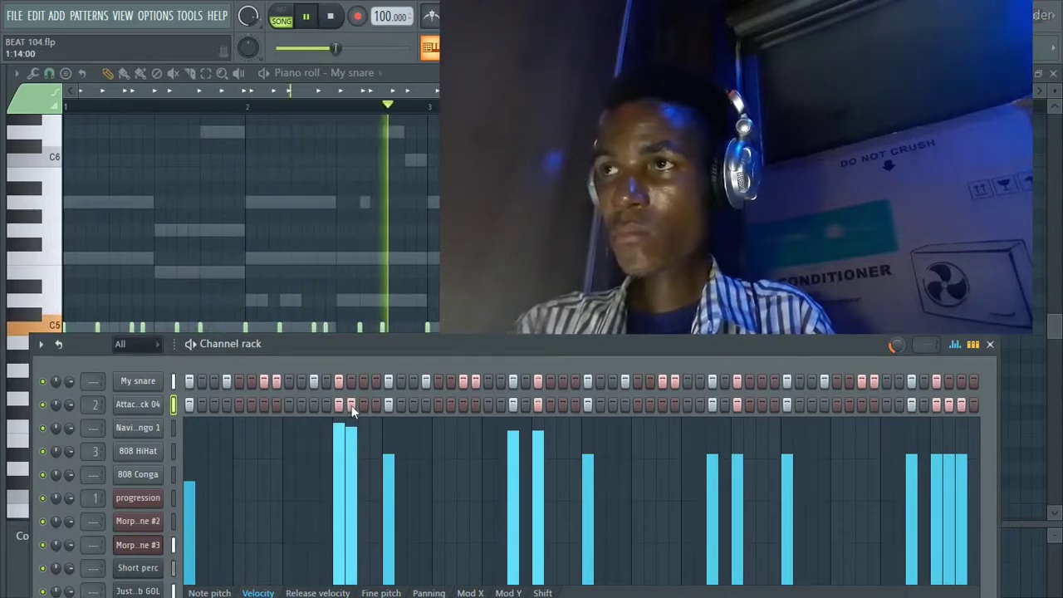
# Move the Attac..ck 04 hit on step 14 of bar 1 to step 11 and raise its velocity.
pyautogui.click(351, 405)
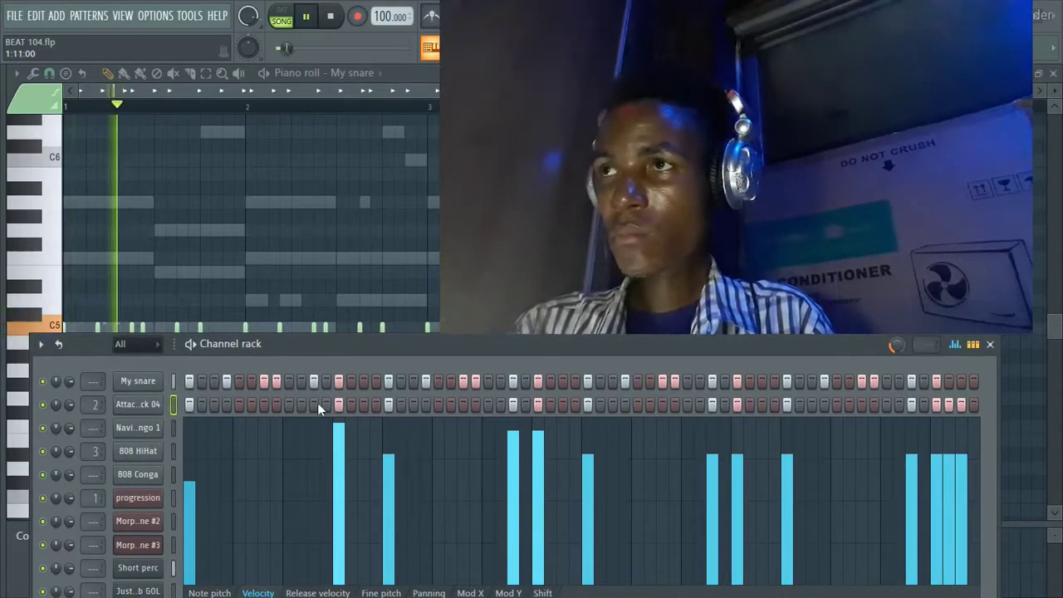
pyautogui.click(314, 405)
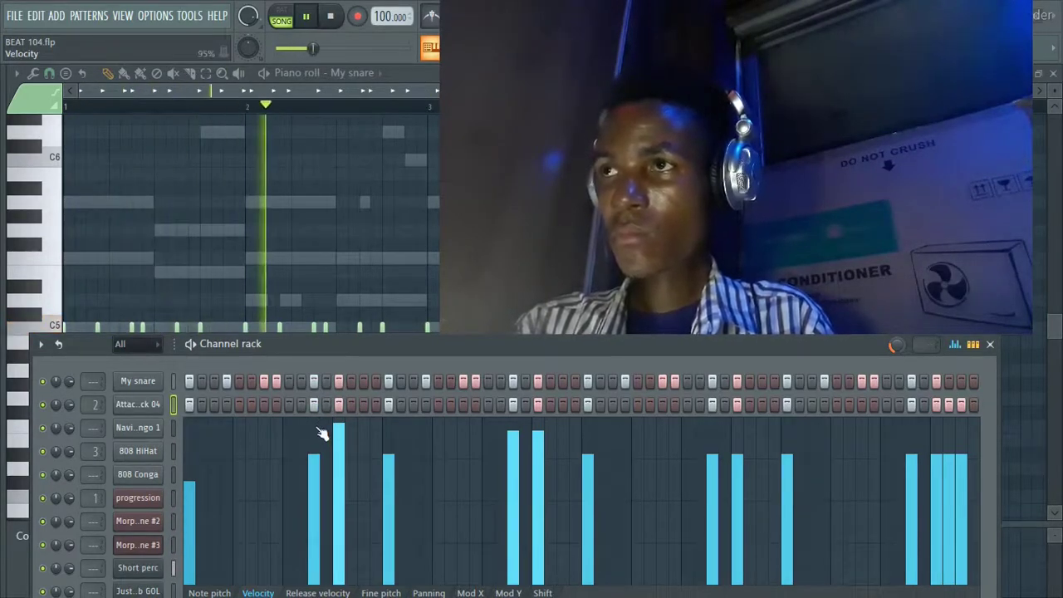
pyautogui.click(319, 428)
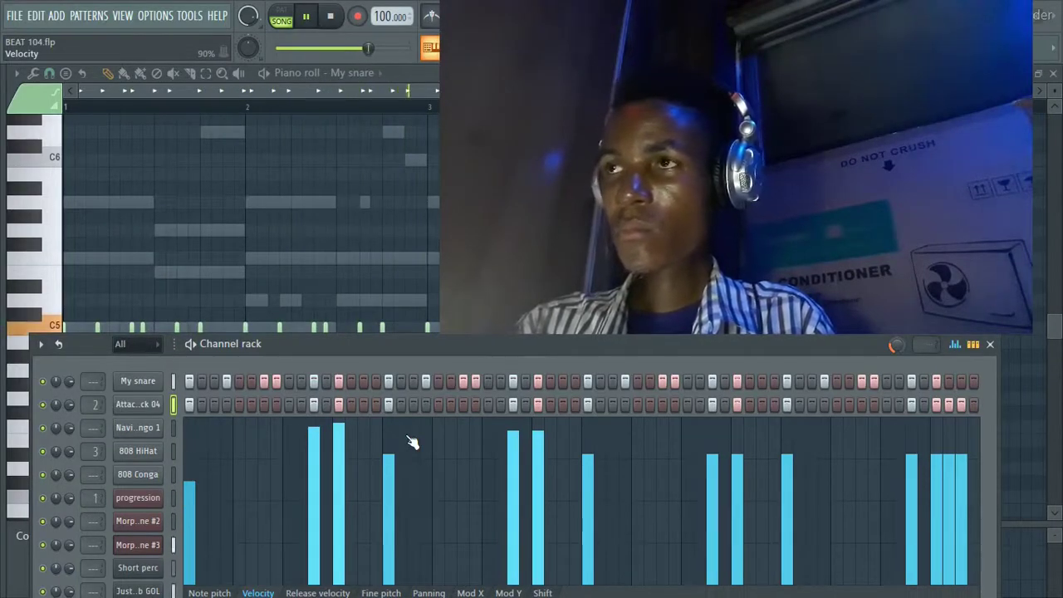
# Show the My snare velocity graph and lower the hits on steps 11 and 13 of bars 1 to 3 during playback.
pyautogui.click(173, 380)
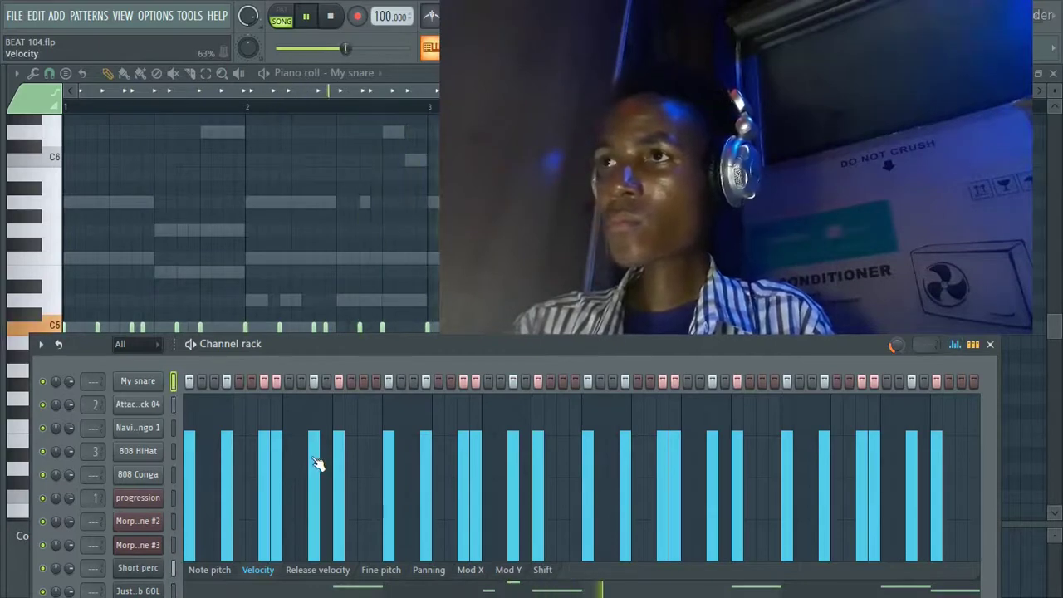
pyautogui.press('space')
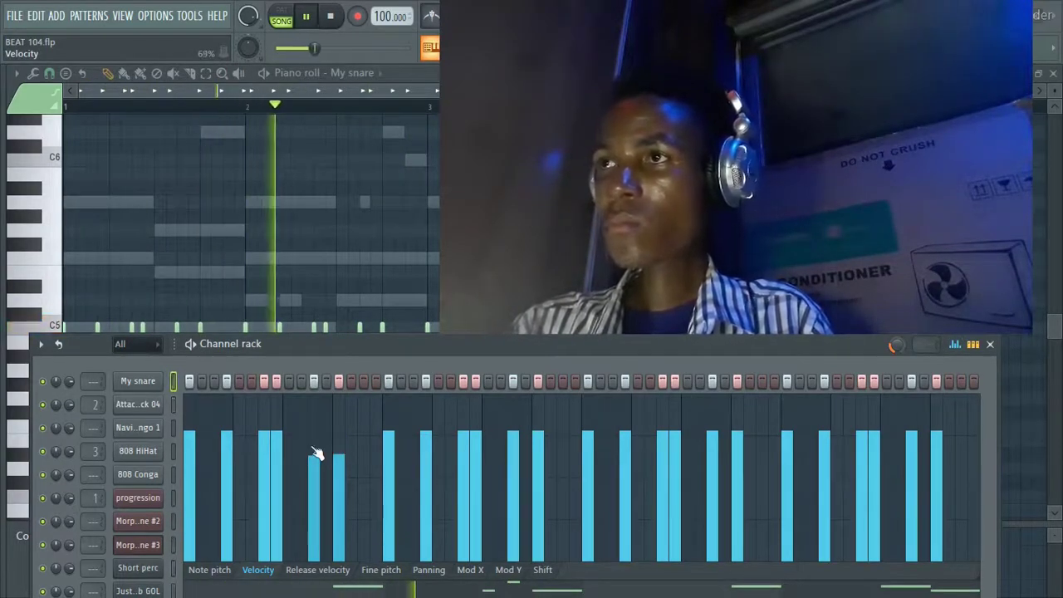
pyautogui.click(315, 450)
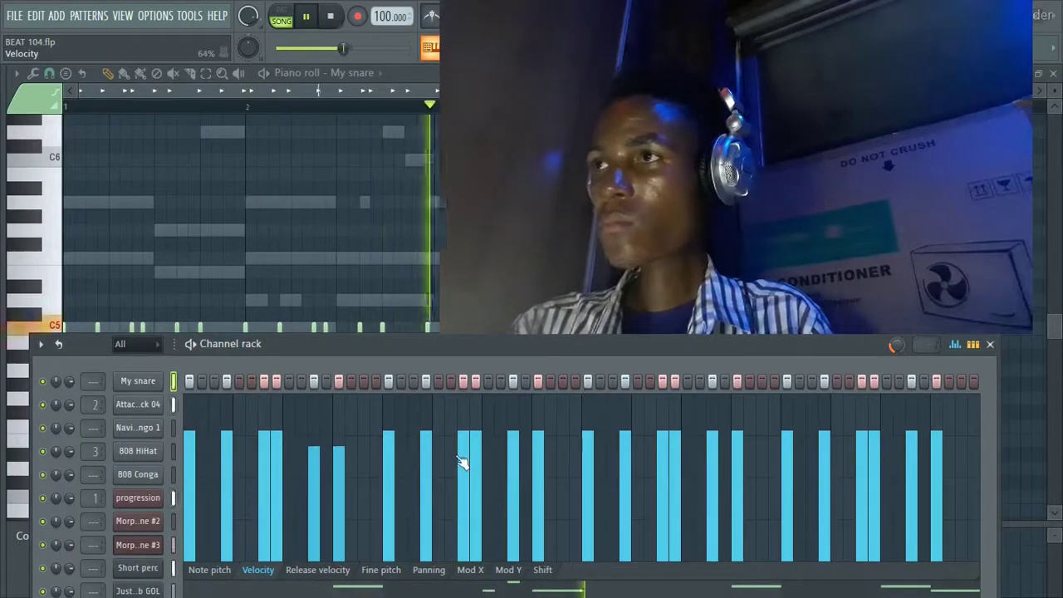
pyautogui.moveTo(518, 459); pyautogui.dragTo(540, 462)
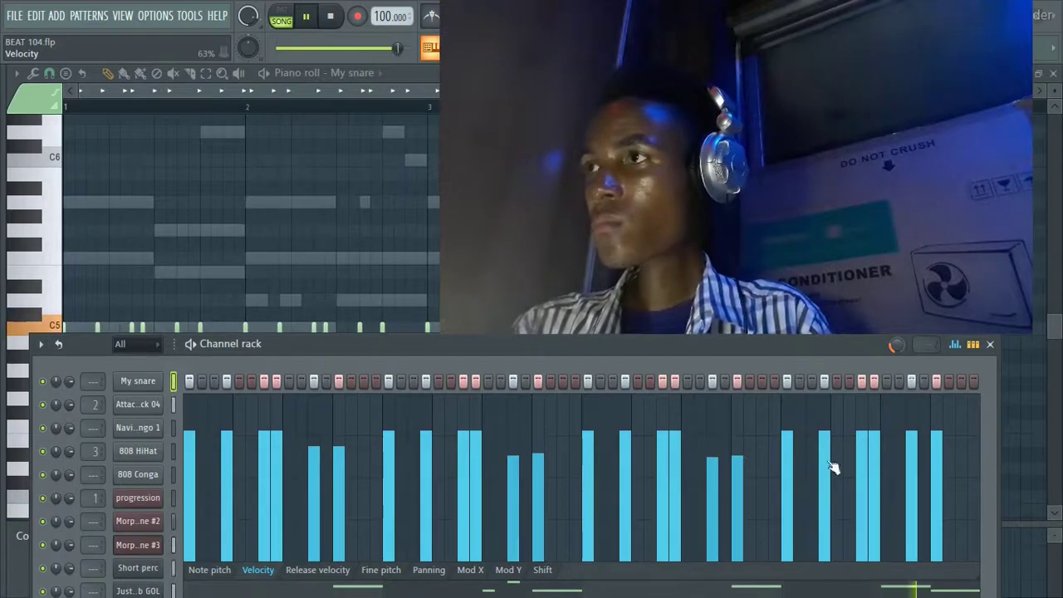
pyautogui.press('space')
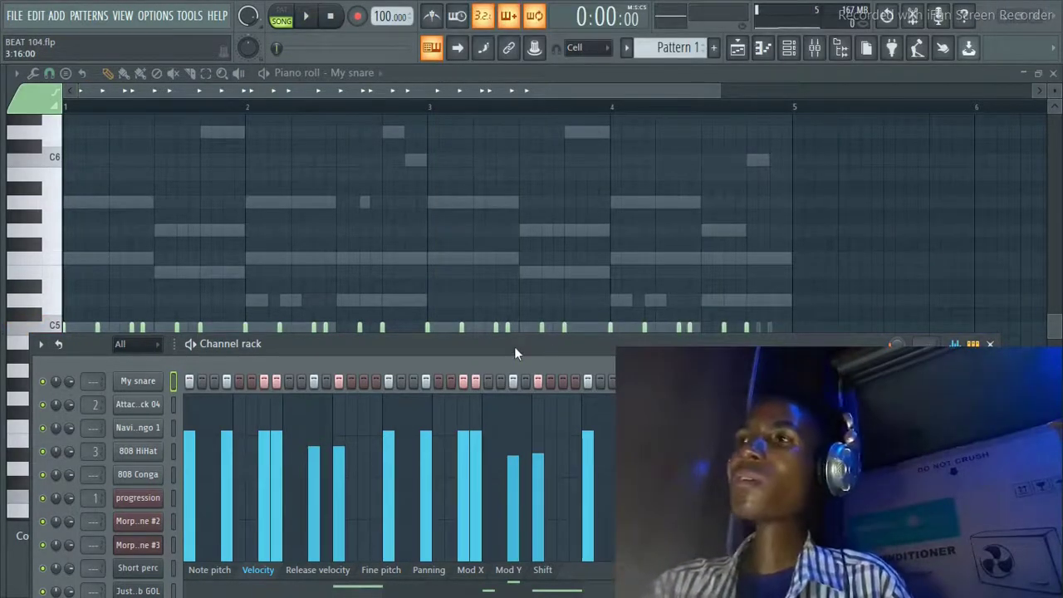
# Add Navie D Bongo 1 hits on step 3 of each of the four bars, playing the pattern to check them.
pyautogui.moveTo(514, 346); pyautogui.dragTo(537, 242)
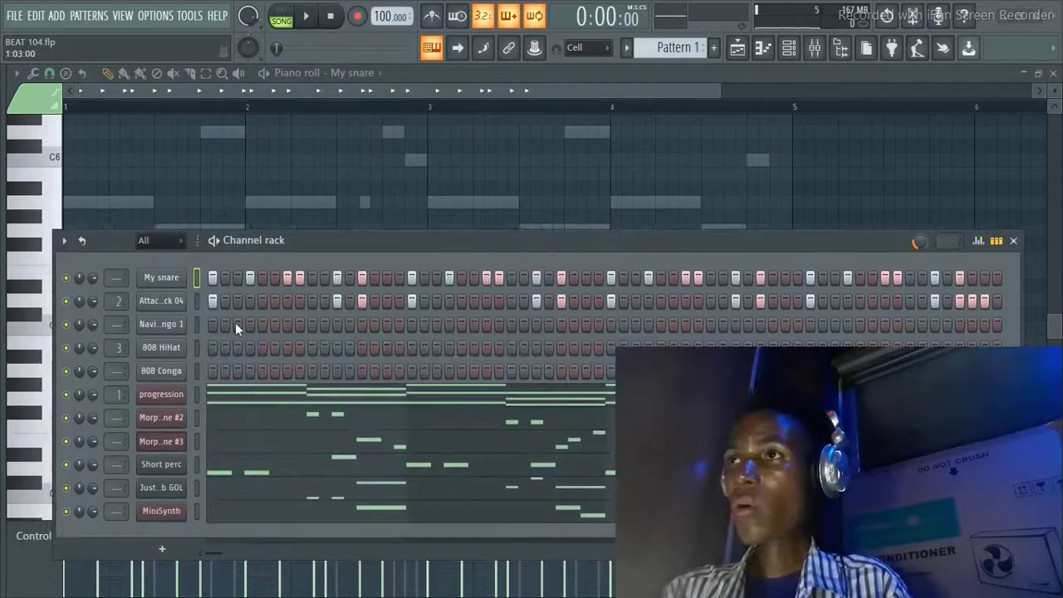
pyautogui.click(237, 324)
pyautogui.press('space')
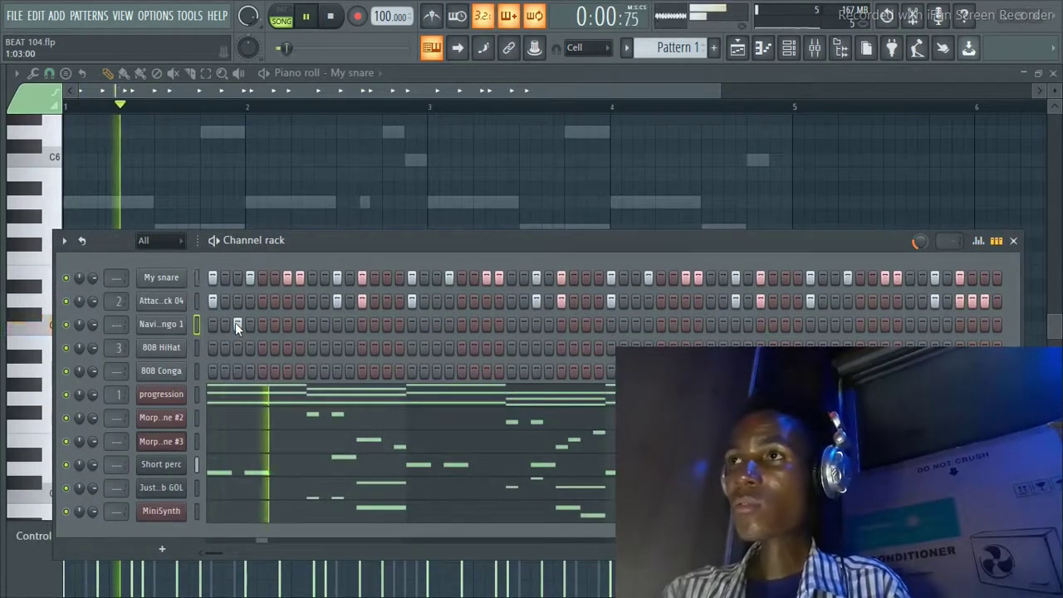
pyautogui.click(424, 324)
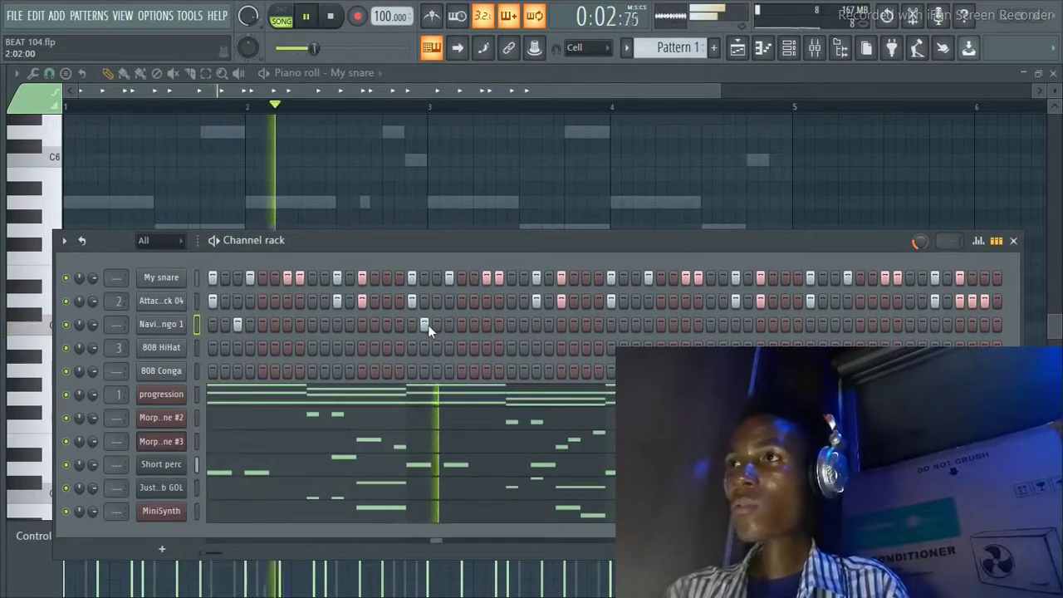
pyautogui.press('space')
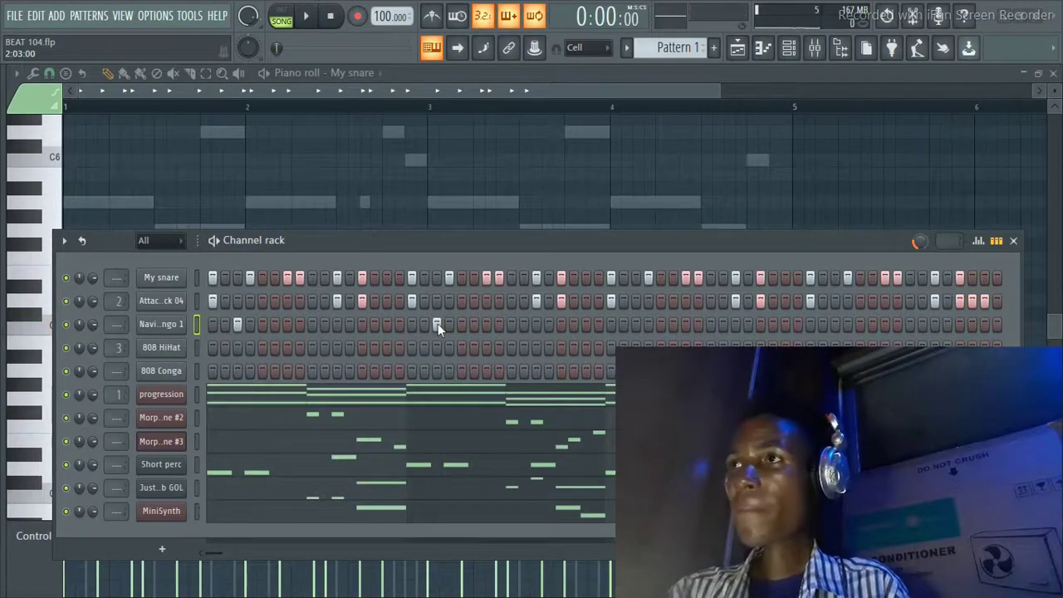
pyautogui.press('space')
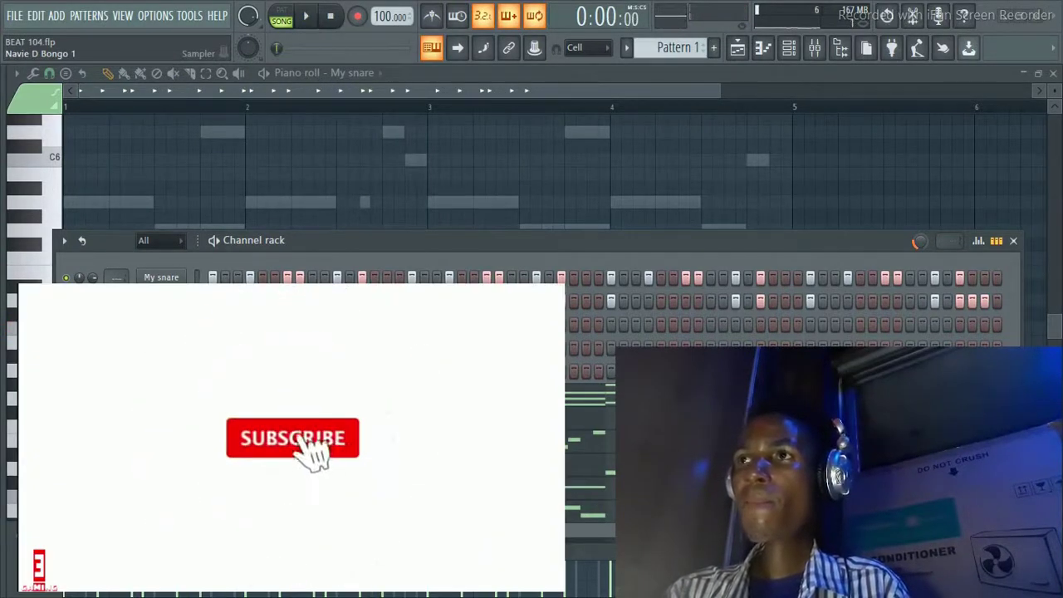
pyautogui.click(149, 324)
pyautogui.click(150, 325)
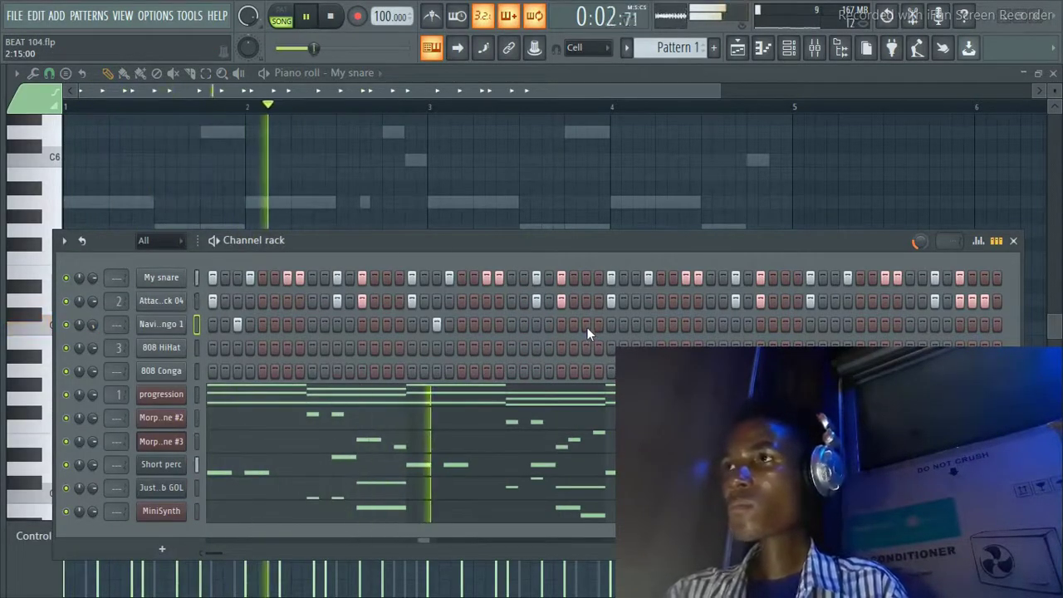
pyautogui.click(631, 324)
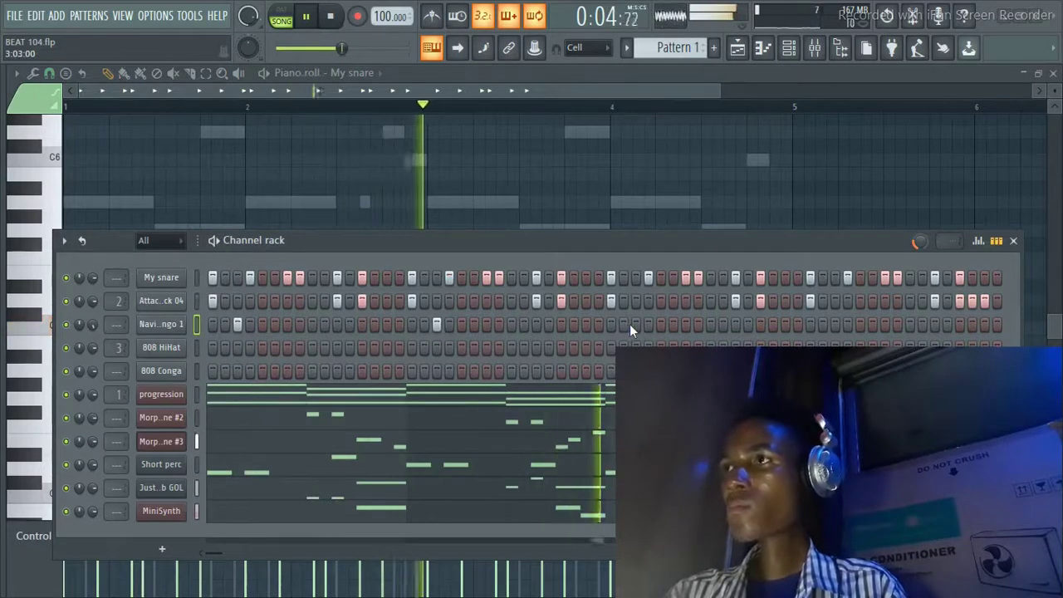
pyautogui.click(834, 325)
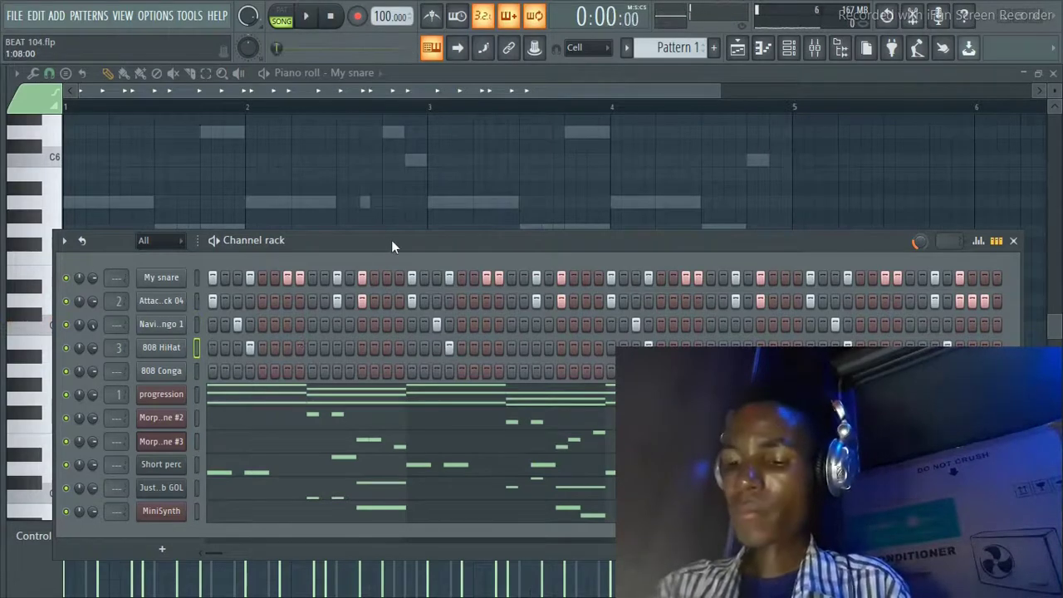
# Open the 808 Conga channel in the piano roll and move the channel rack clear of the note grid.
pyautogui.moveTo(391, 240)
pyautogui.mouseDown()
pyautogui.moveTo(418, 227)
pyautogui.moveTo(401, 223)
pyautogui.mouseUp()
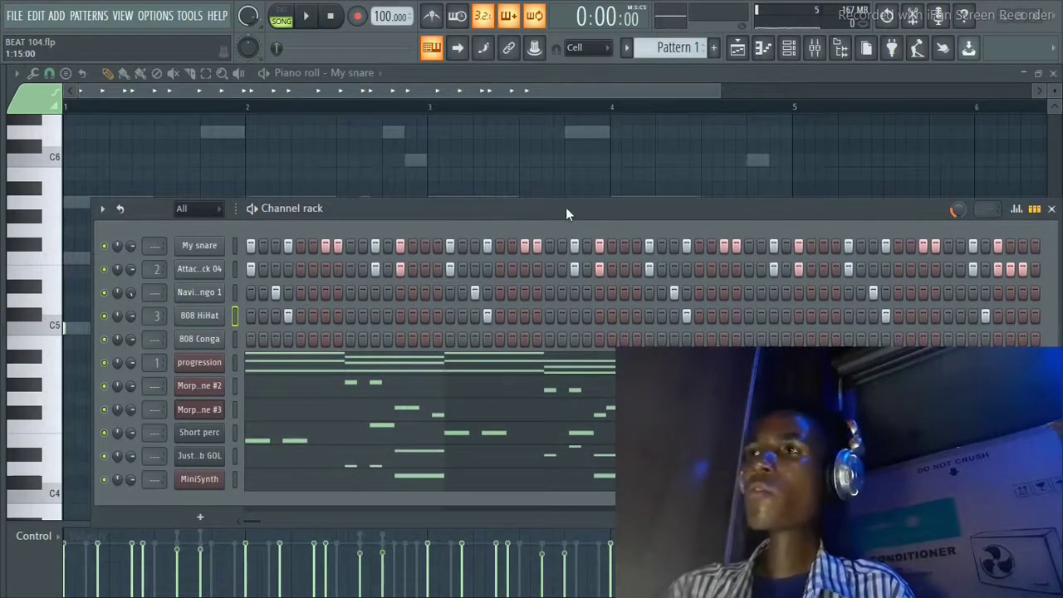
pyautogui.moveTo(567, 211); pyautogui.dragTo(539, 191)
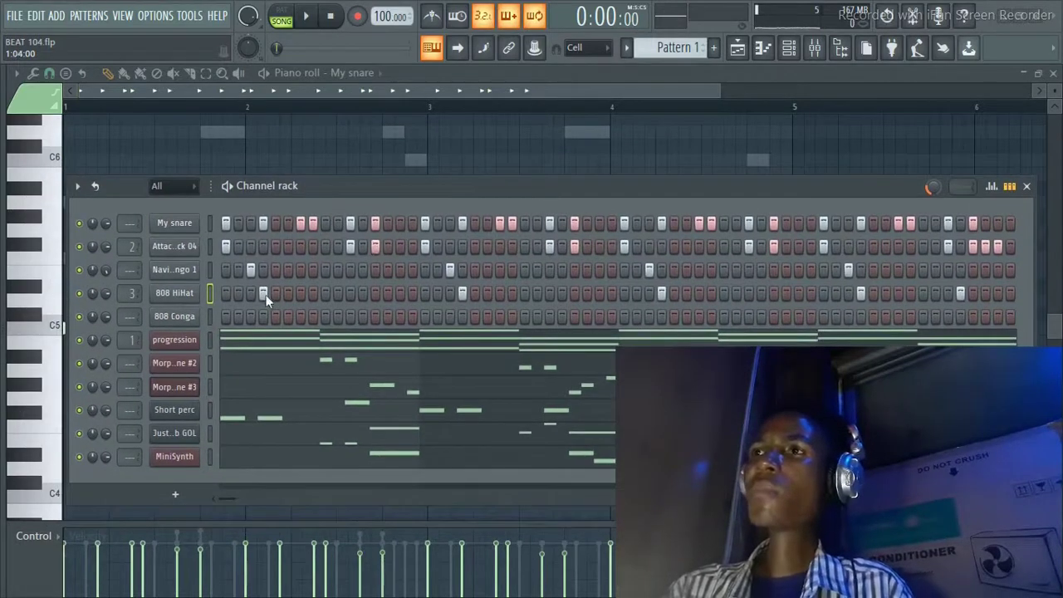
pyautogui.rightClick(181, 323)
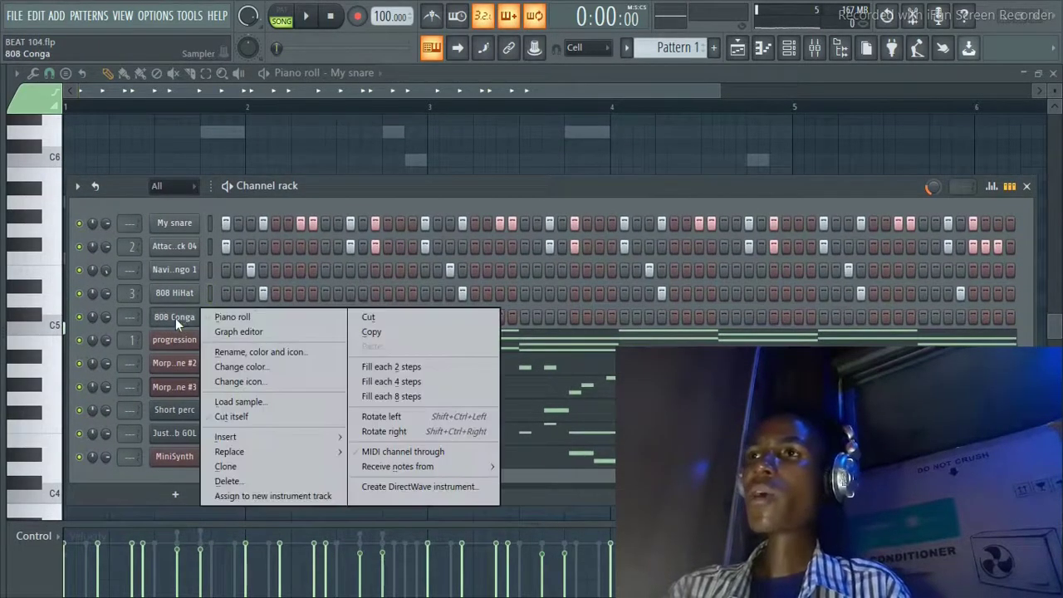
pyautogui.click(277, 317)
pyautogui.moveTo(398, 193); pyautogui.dragTo(342, 496)
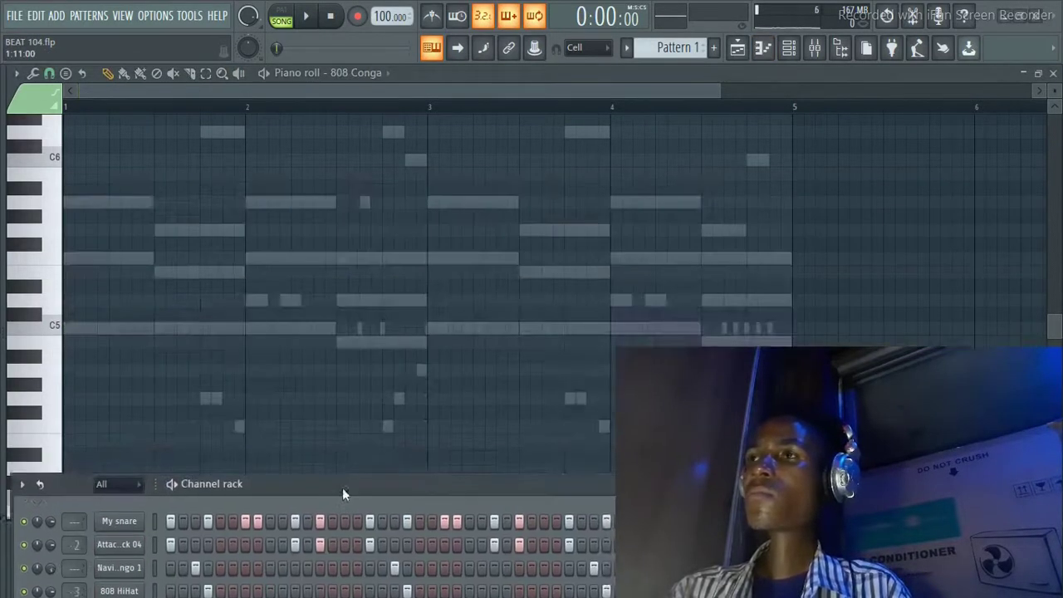
pyautogui.press('space')
pyautogui.press('space')
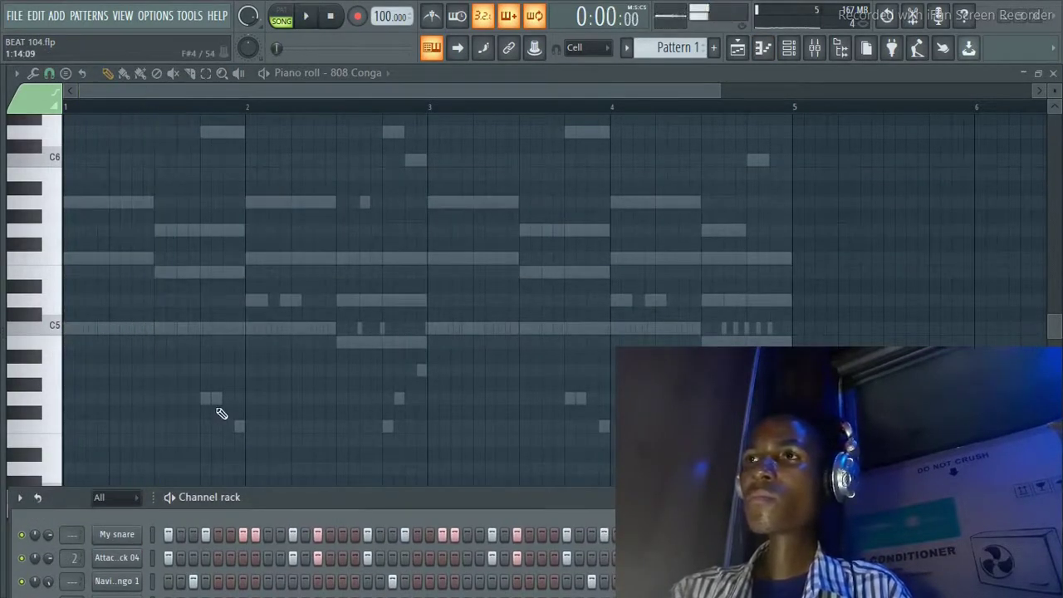
# Draw two one-step C5 notes for 808 Conga on steps 9 and 11 of bar 1, and play them.
pyautogui.doubleClick(160, 328)
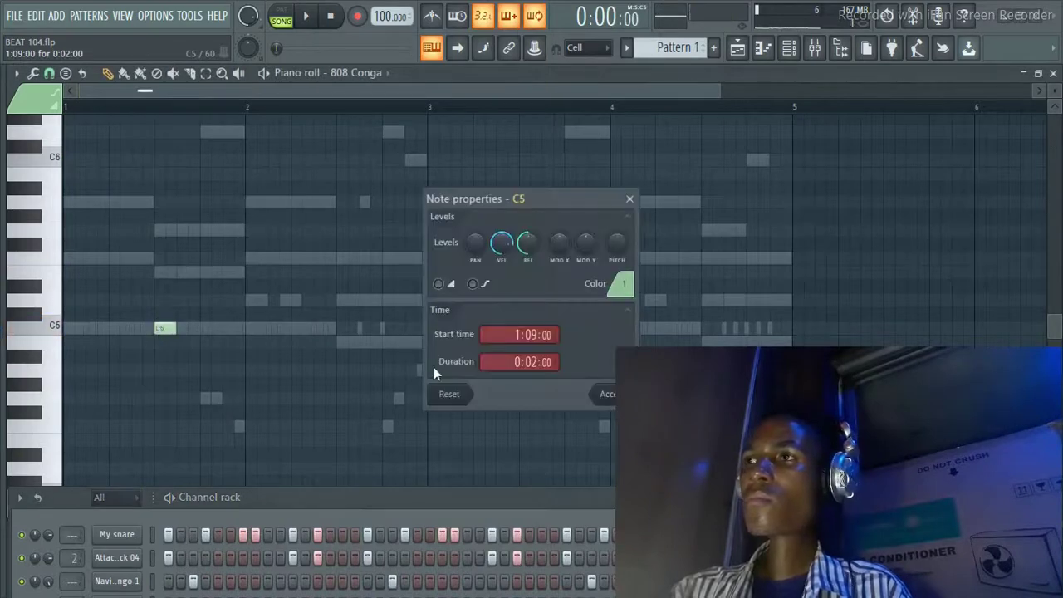
pyautogui.click(618, 394)
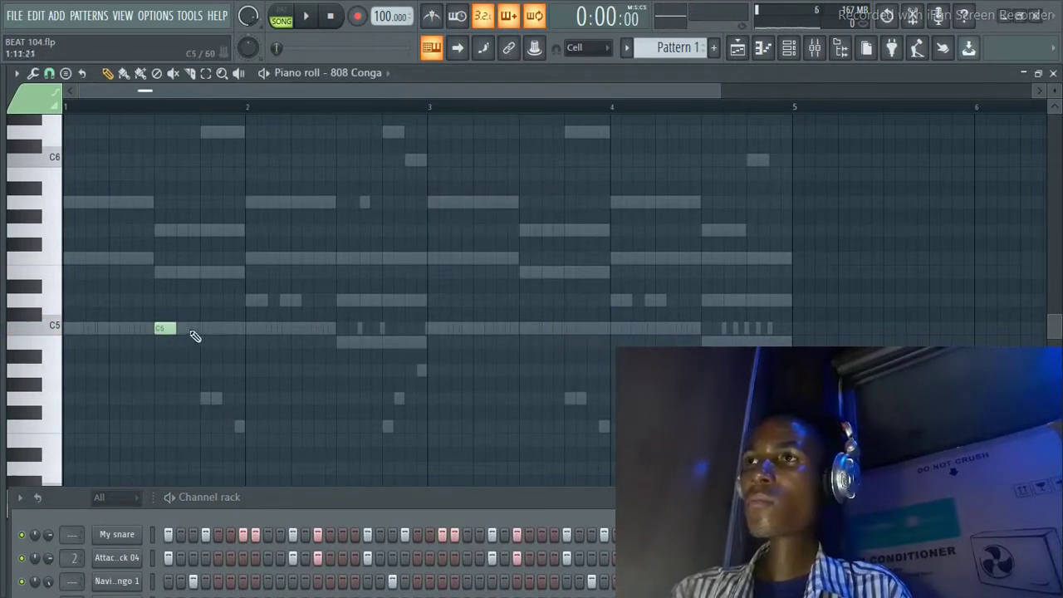
pyautogui.press('space')
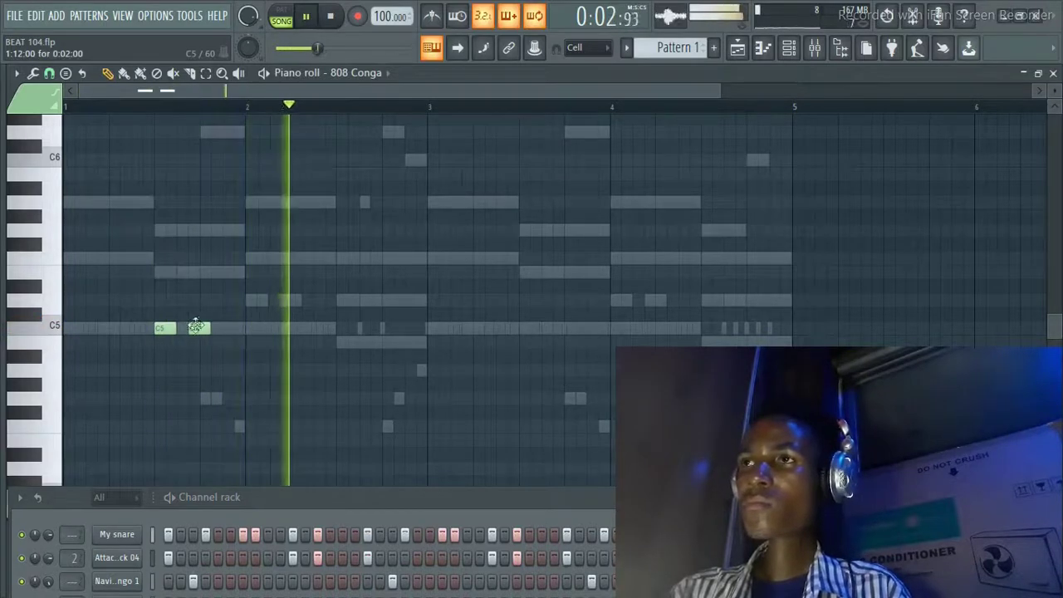
pyautogui.press('space')
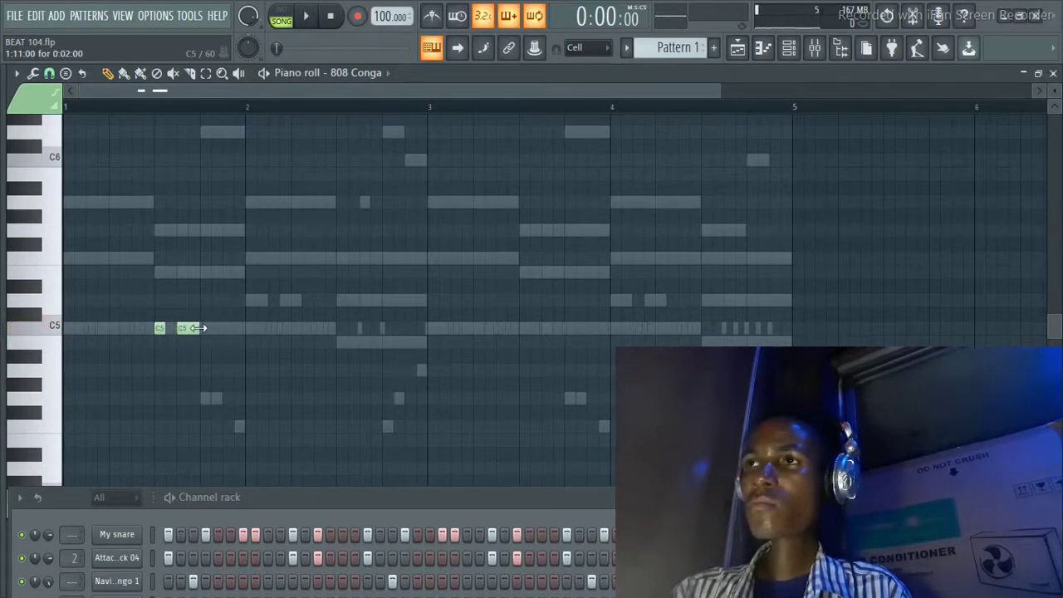
pyautogui.press('space')
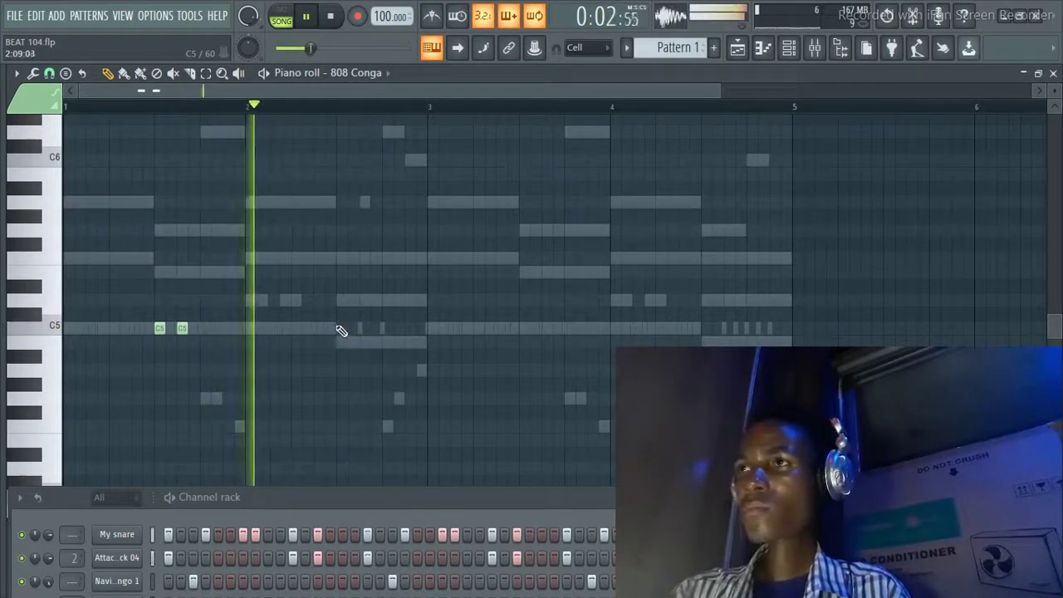
pyautogui.press('space')
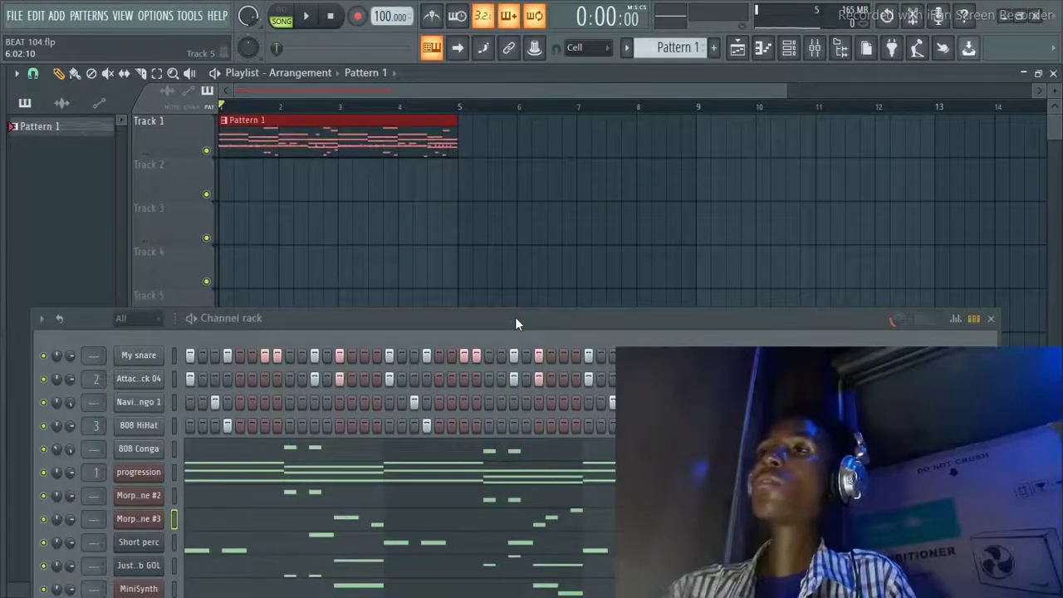
# Bring the Audio 7_bip sample from the browser into the project and place it on playlist Track 2 from bar 1.
pyautogui.moveTo(514, 317); pyautogui.dragTo(595, 226)
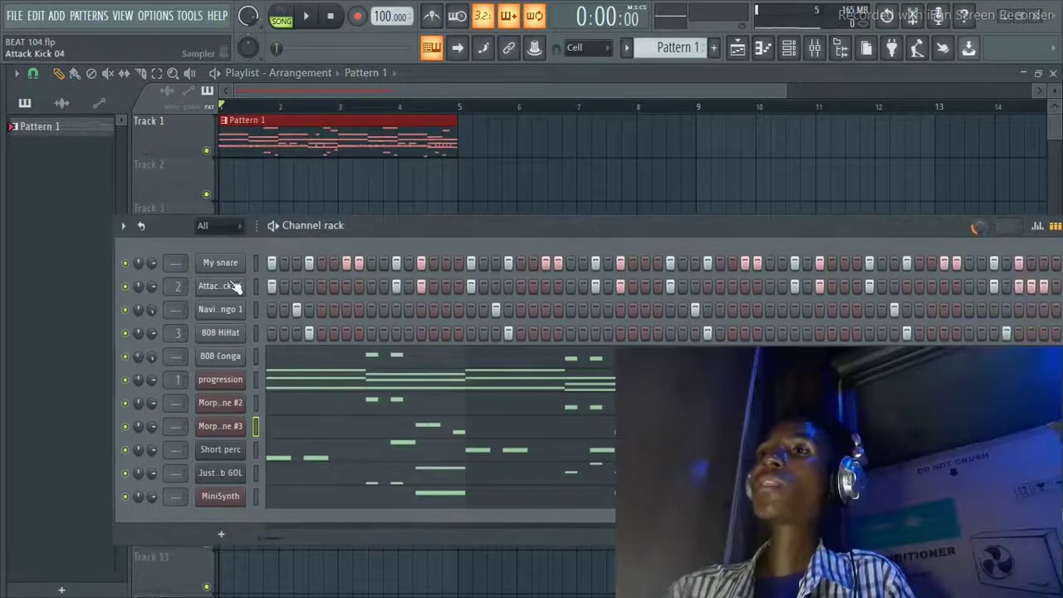
pyautogui.moveTo(4, 326); pyautogui.dragTo(60, 317)
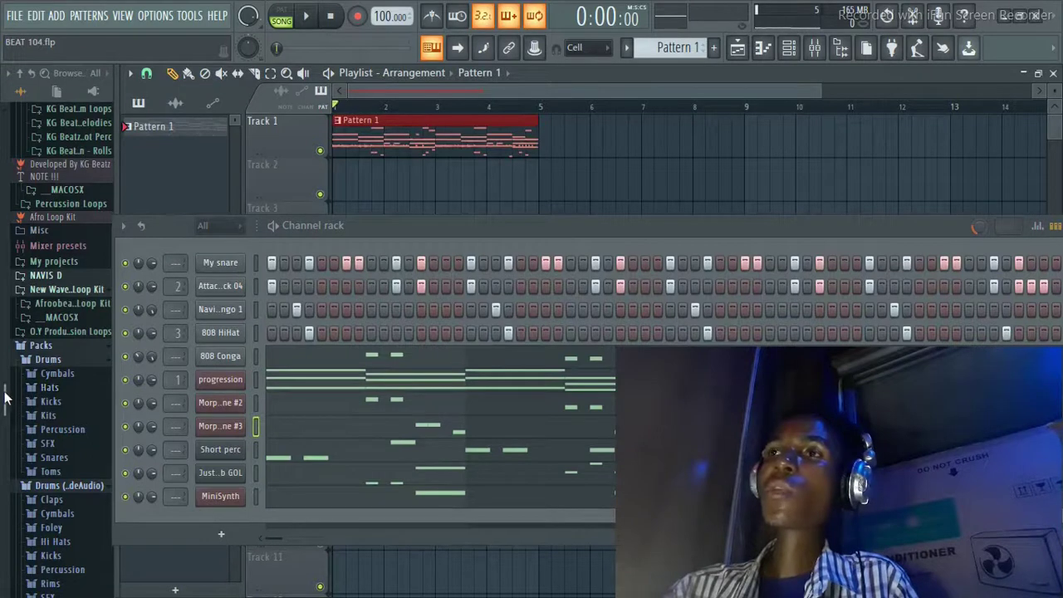
pyautogui.moveTo(4, 398); pyautogui.dragTo(34, 183)
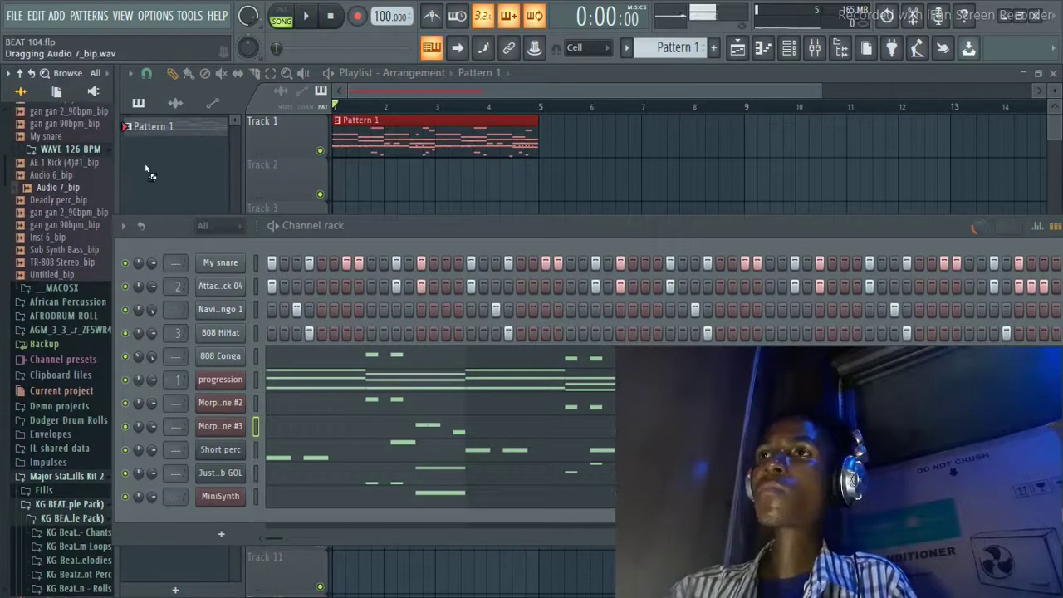
pyautogui.moveTo(146, 171); pyautogui.dragTo(150, 159)
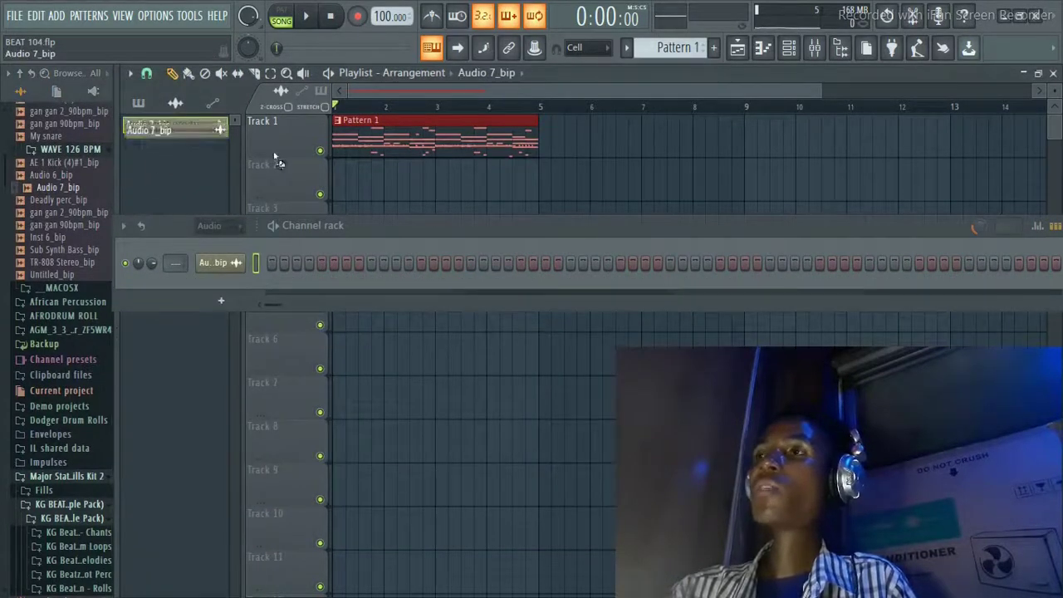
pyautogui.click(341, 179)
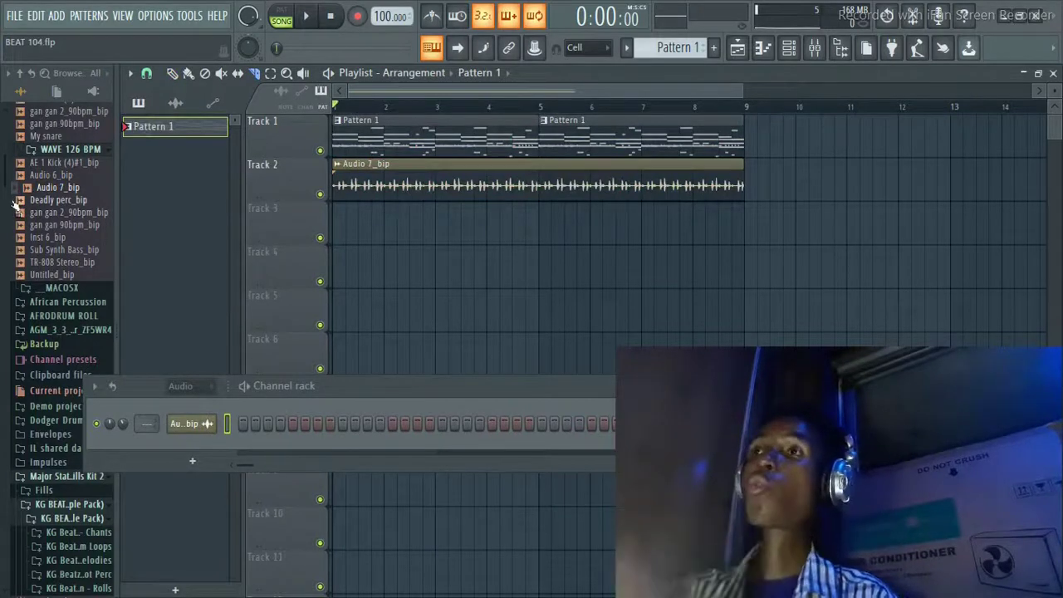
# Add AFRO WIZARD DRUM ROLLS 13_100bpm from the AFRODRUM ROLL folder to Track 3 at bar 8, its tail at bar 1, and play the song.
pyautogui.scroll(-3, 8, 244)
pyautogui.click(58, 233)
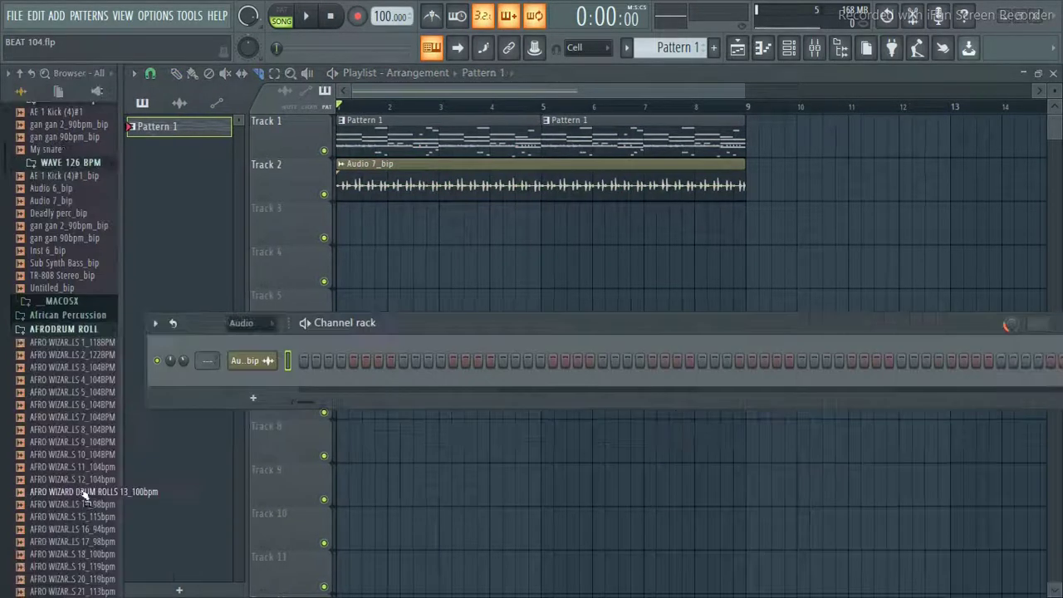
pyautogui.click(85, 491)
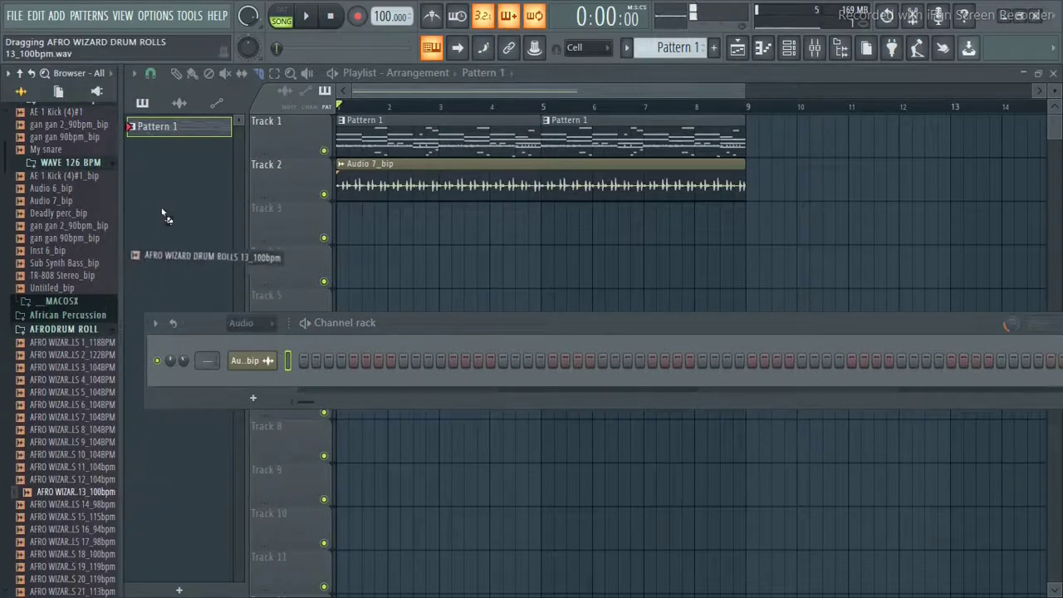
pyautogui.moveTo(164, 215); pyautogui.dragTo(167, 163)
pyautogui.press('space')
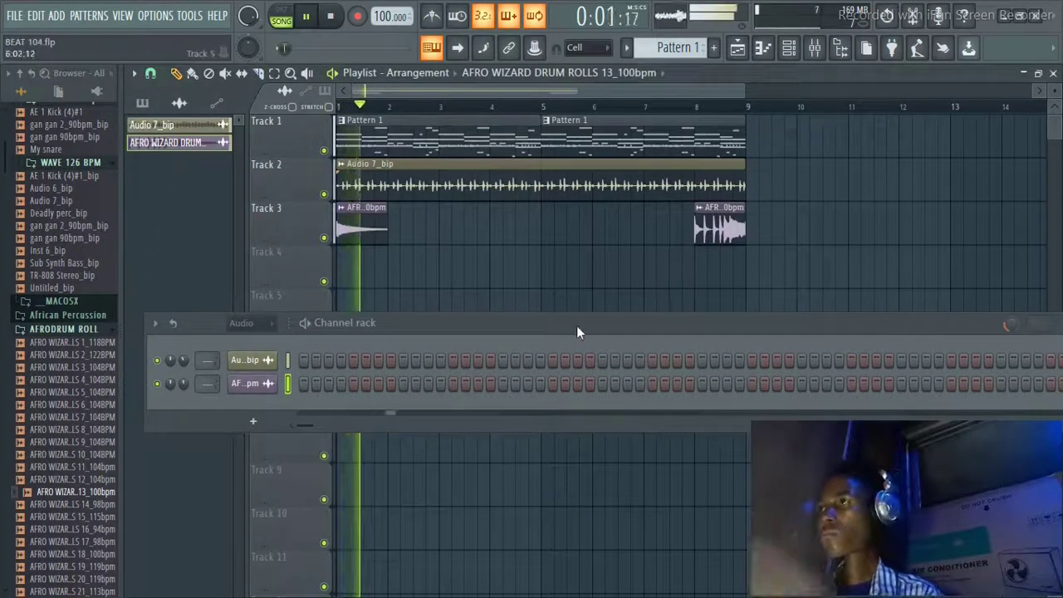
# Move the channel rack clear and inspect the Audio 7_bip channel settings while the song plays.
pyautogui.moveTo(576, 325); pyautogui.dragTo(530, 311)
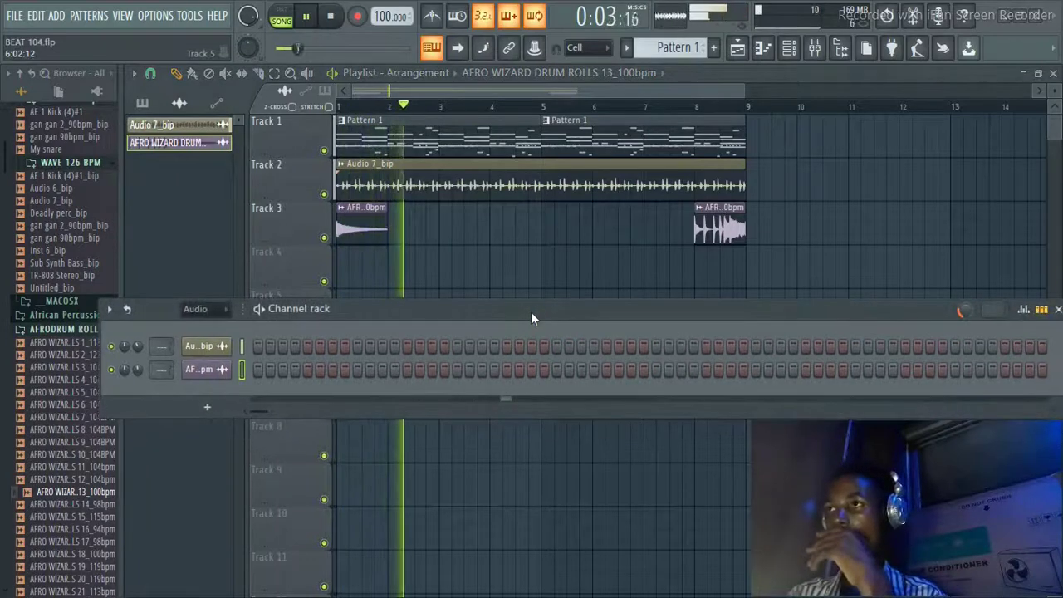
pyautogui.click(199, 346)
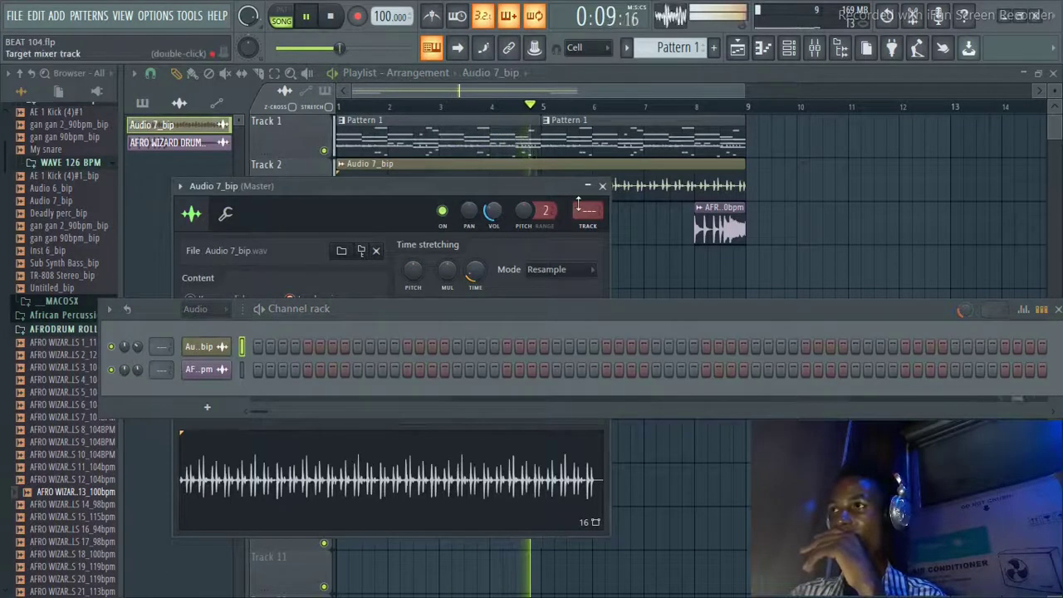
pyautogui.click(604, 186)
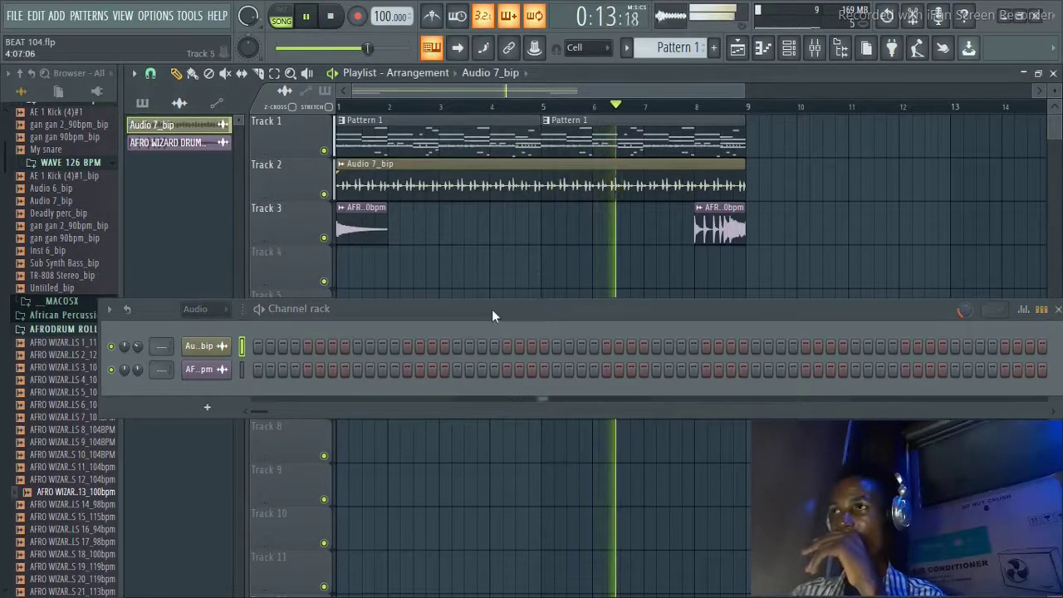
# Show all channels in the channel rack, stop playback and move the rack up so every channel row fits.
pyautogui.click(209, 308)
pyautogui.click(197, 325)
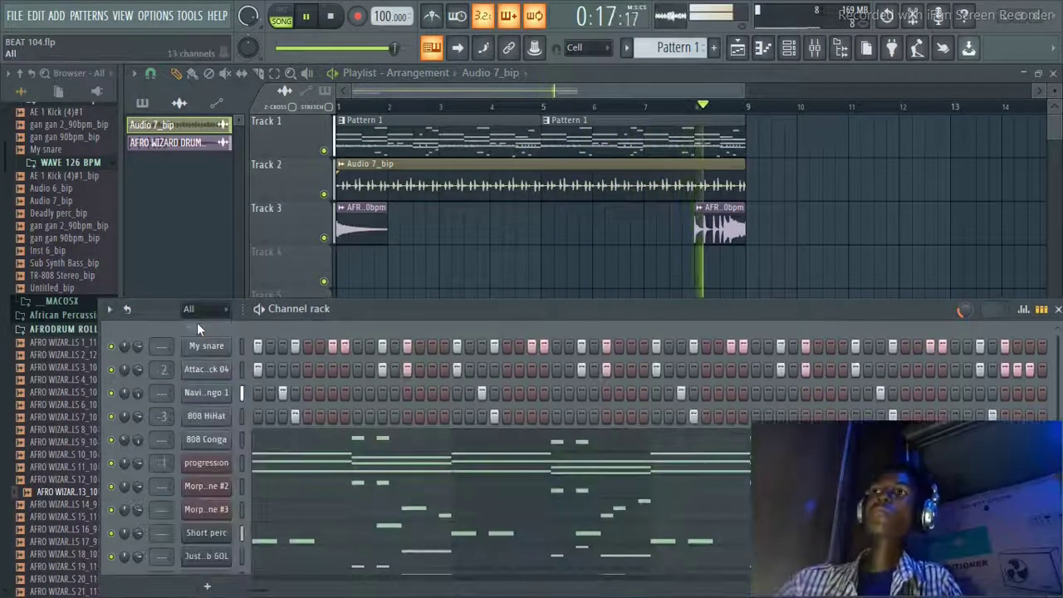
pyautogui.press('space')
pyautogui.moveTo(417, 307); pyautogui.dragTo(377, 195)
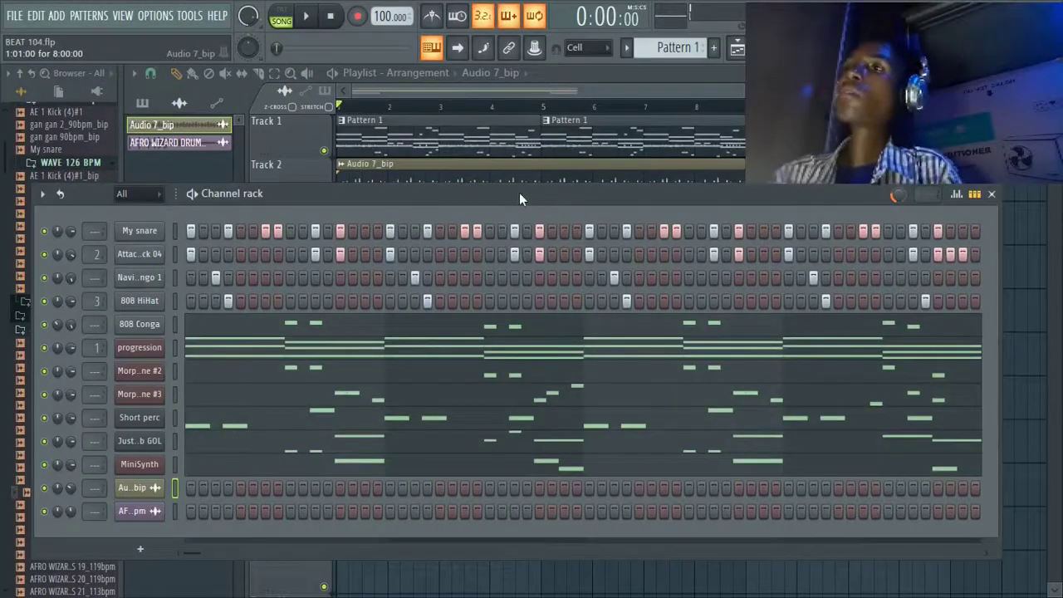
pyautogui.moveTo(519, 193); pyautogui.dragTo(580, 167)
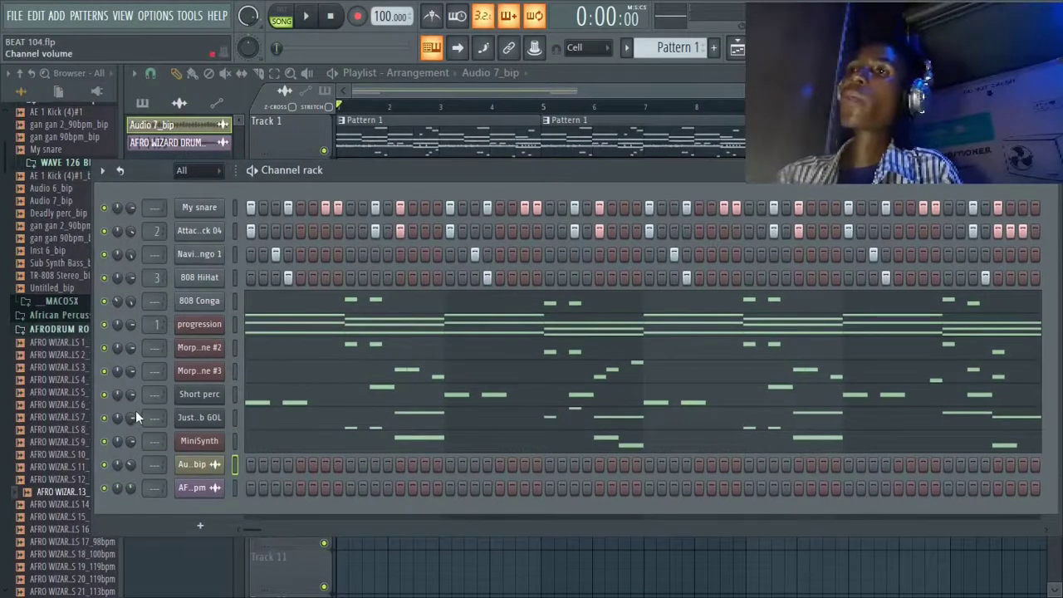
# Solo the My snare channel to hear its pattern alone, and restart the full song's playback.
pyautogui.rightClick(106, 211)
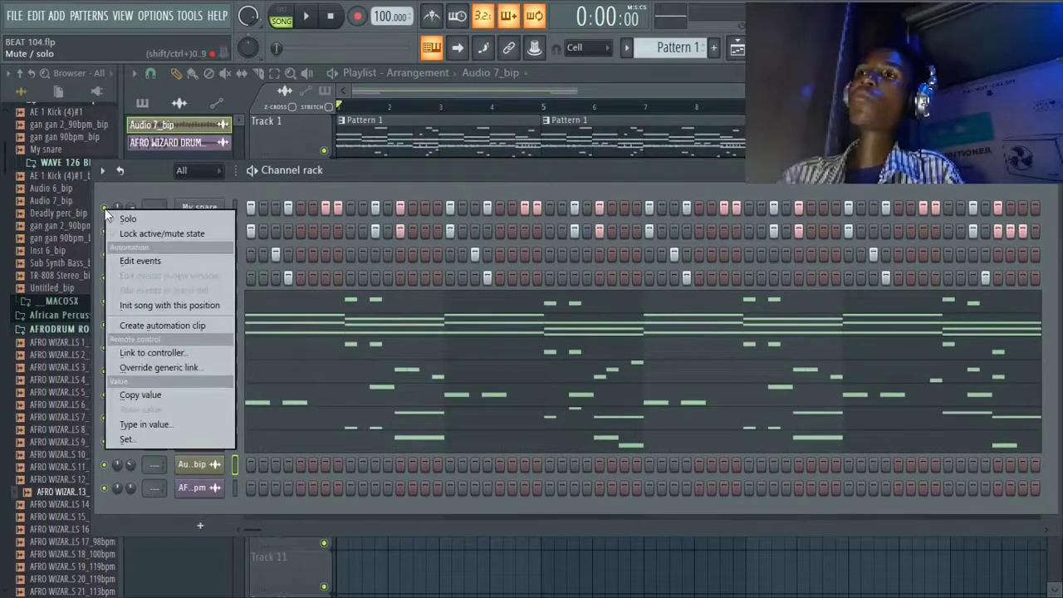
pyautogui.click(131, 220)
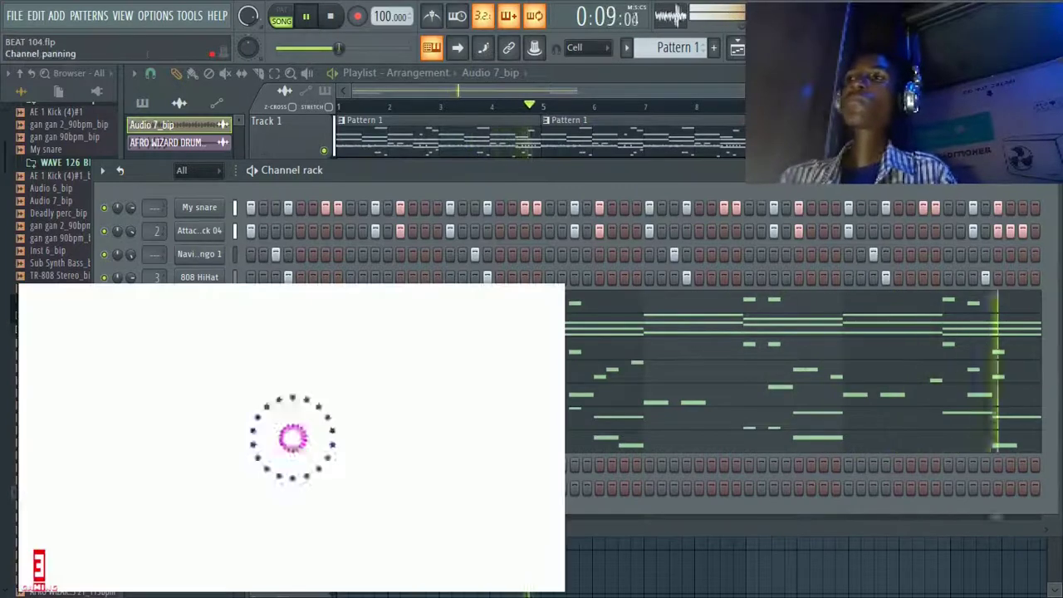
pyautogui.press('space')
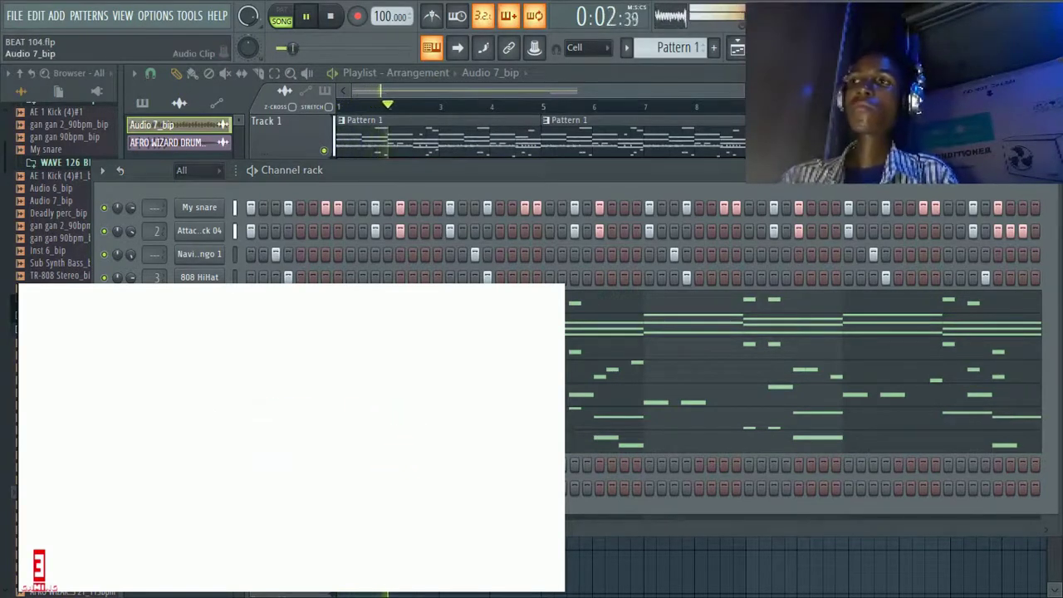
# Set the Audio 7_bip channel volume to 39% and close its channel settings.
pyautogui.moveTo(403, 168); pyautogui.dragTo(376, 303)
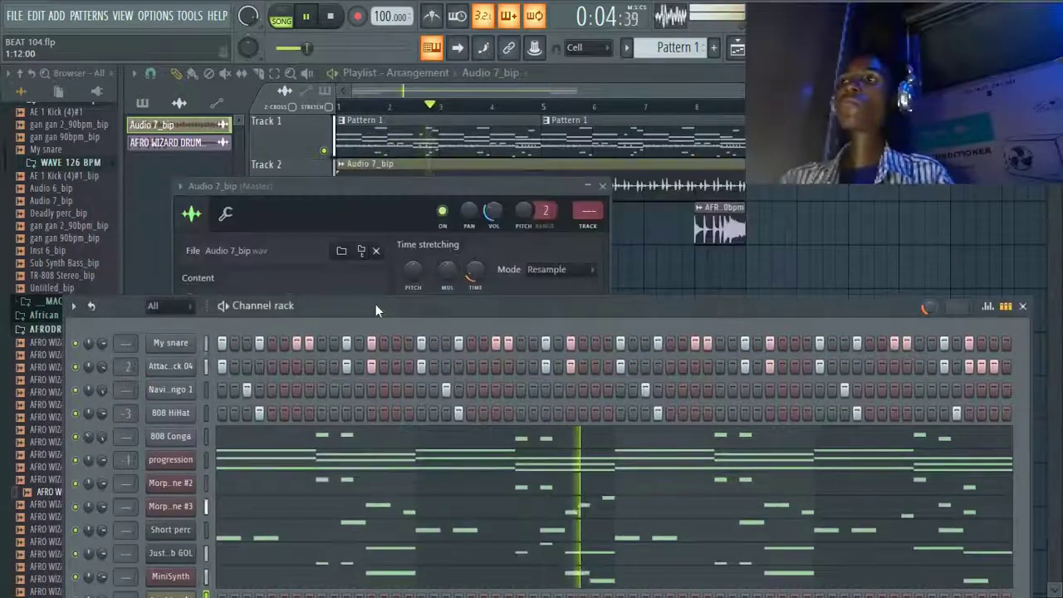
pyautogui.moveTo(492, 219); pyautogui.dragTo(492, 210)
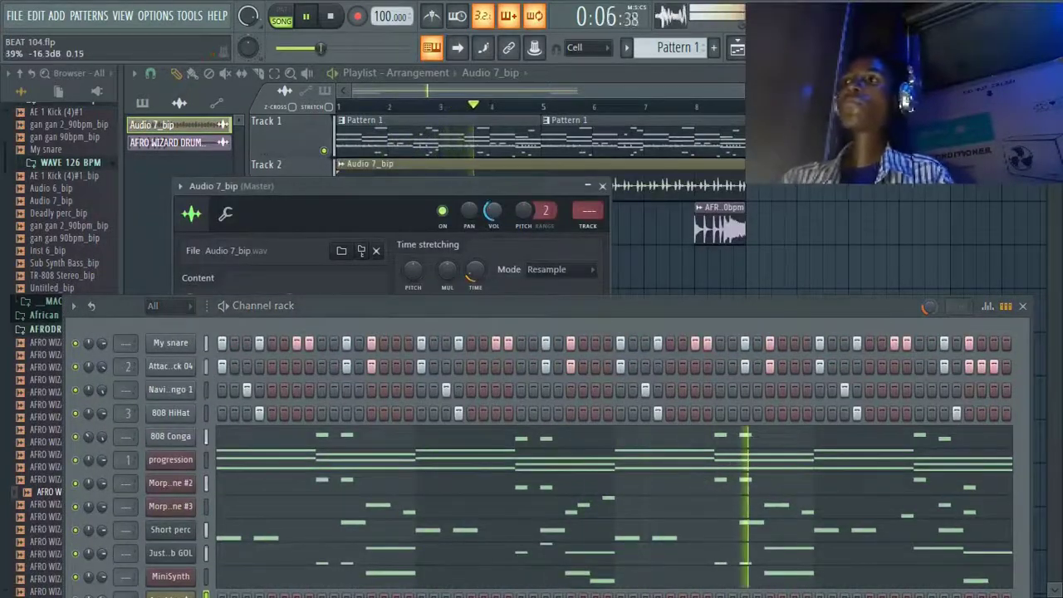
pyautogui.click(596, 186)
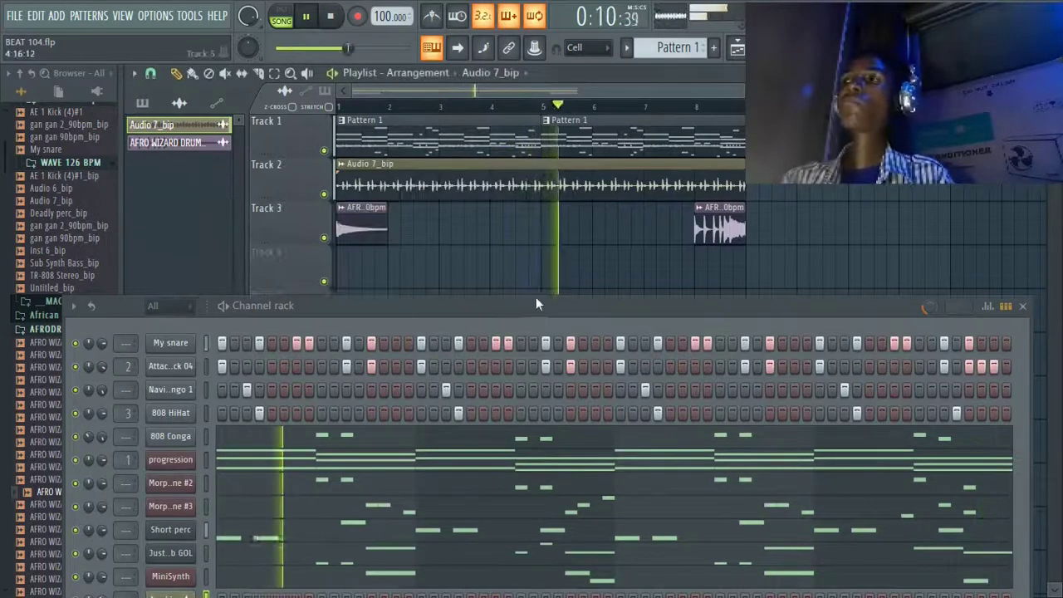
# Set the AFRO WIZARD DRUM ROLLS 13_100bpm channel volume to 51% and close its channel settings.
pyautogui.moveTo(534, 297); pyautogui.dragTo(554, 171)
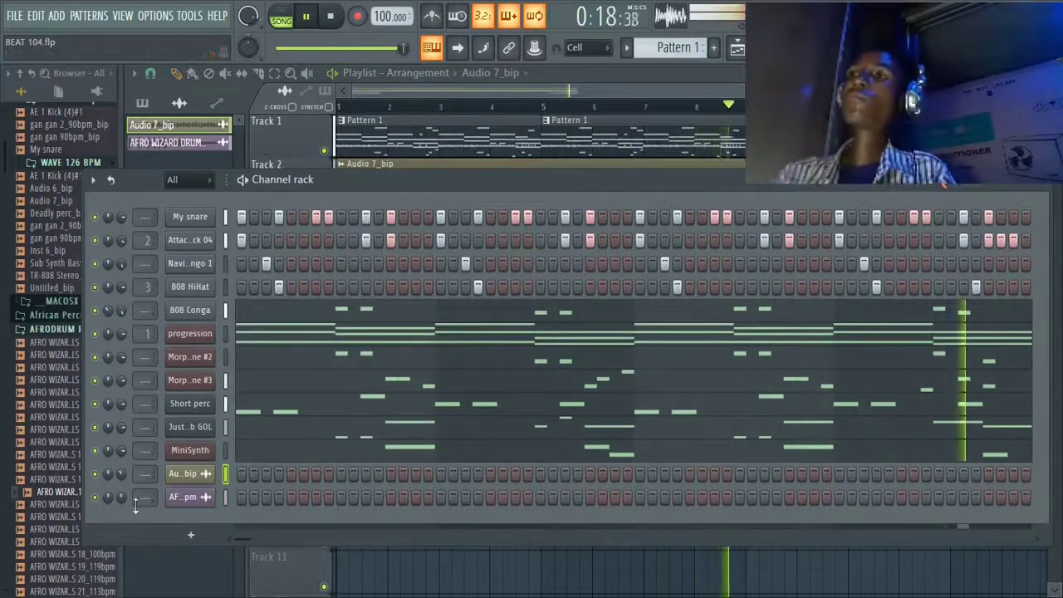
pyautogui.click(187, 502)
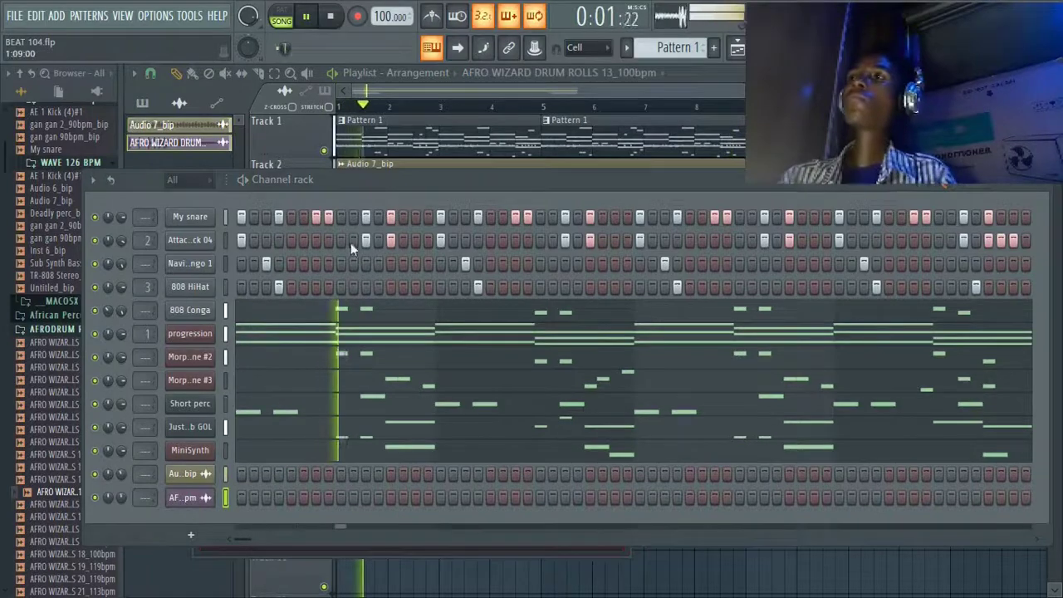
pyautogui.moveTo(390, 180); pyautogui.dragTo(344, 342)
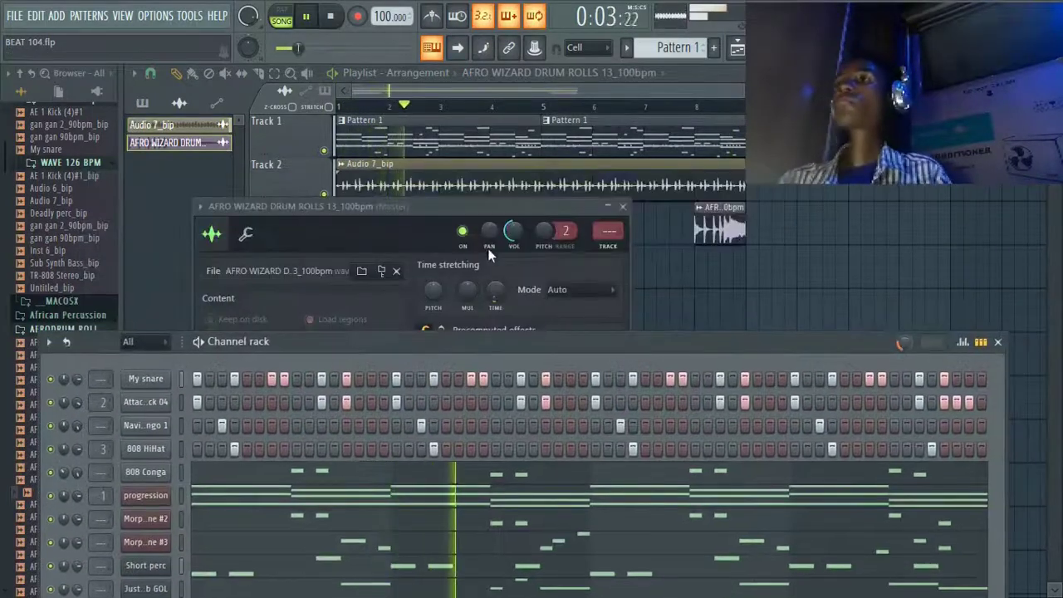
pyautogui.moveTo(514, 232); pyautogui.dragTo(514, 247)
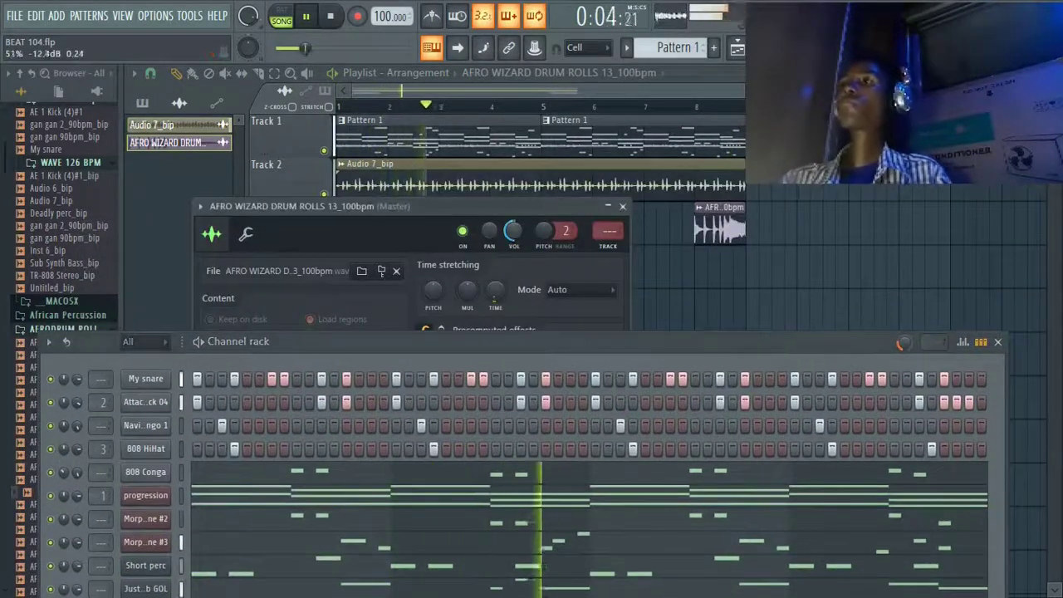
pyautogui.click(623, 205)
# Move the channel rack up to show all channel rows below the playlist clips, and play the song from the start.
pyautogui.moveTo(502, 339); pyautogui.dragTo(505, 265)
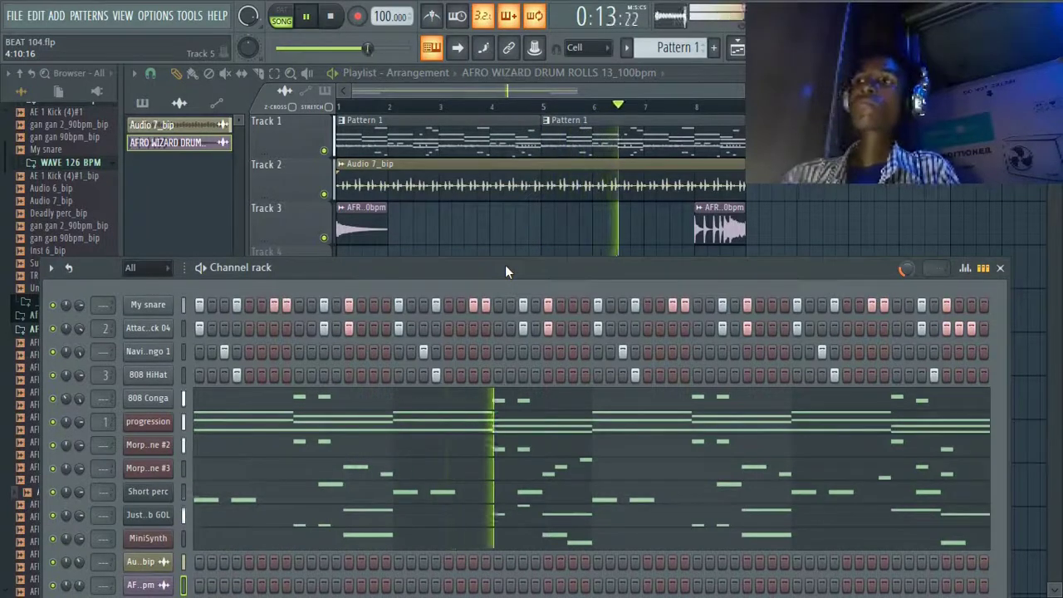
pyautogui.moveTo(505, 265); pyautogui.dragTo(511, 240)
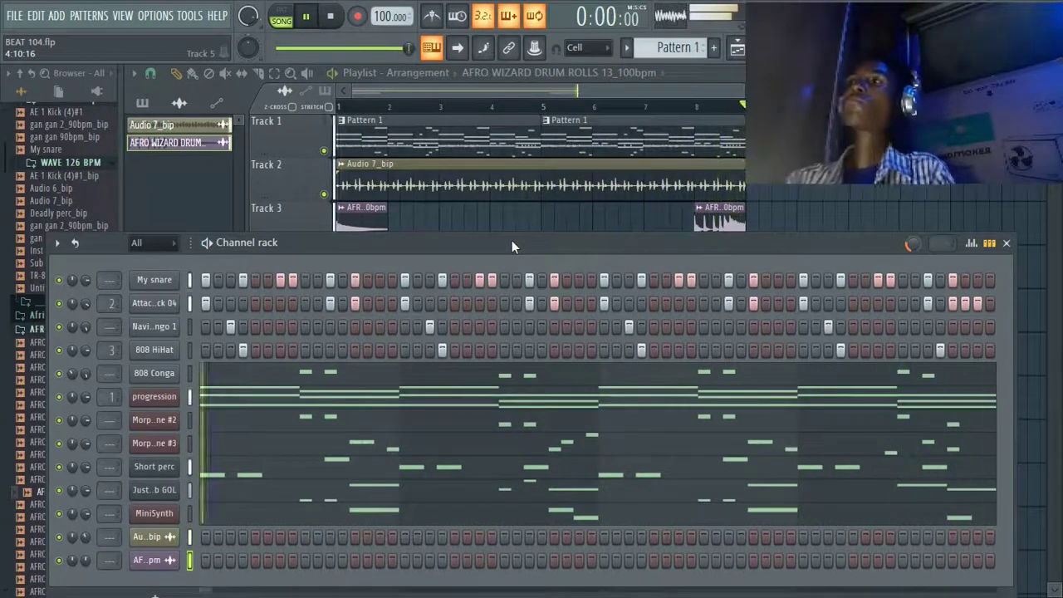
pyautogui.press('space')
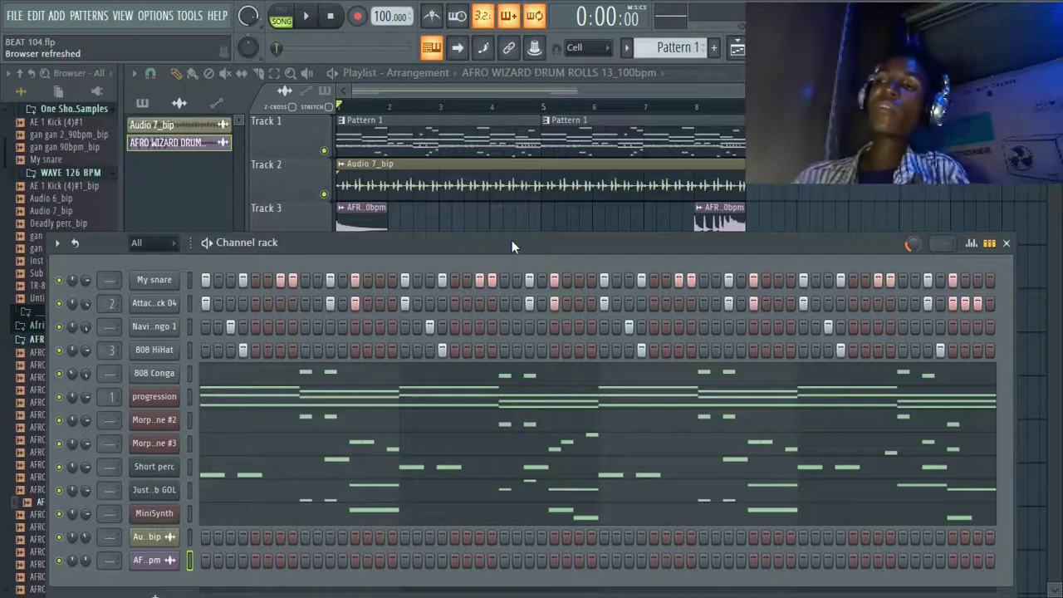
pyautogui.press('space')
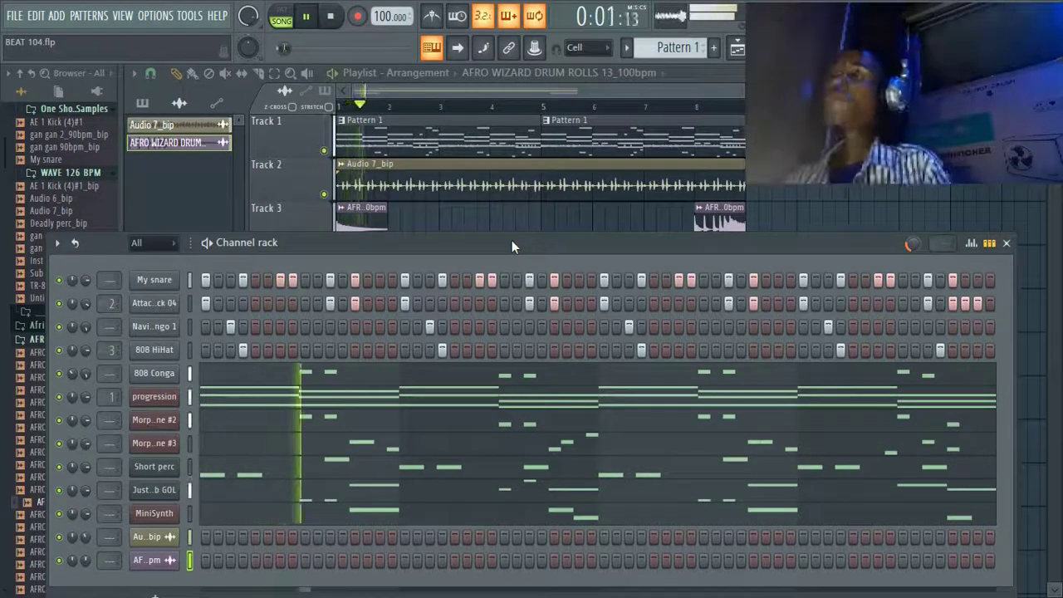